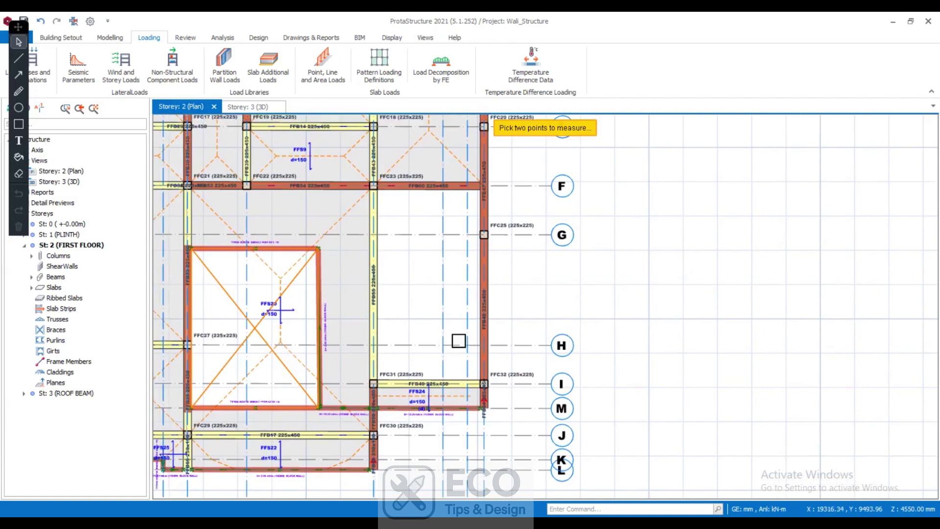
Examine the first-floor plan around the bay without a slab between axes 5 and 8, from axis F down to axis I
scroll(447, 348, "down", 5)
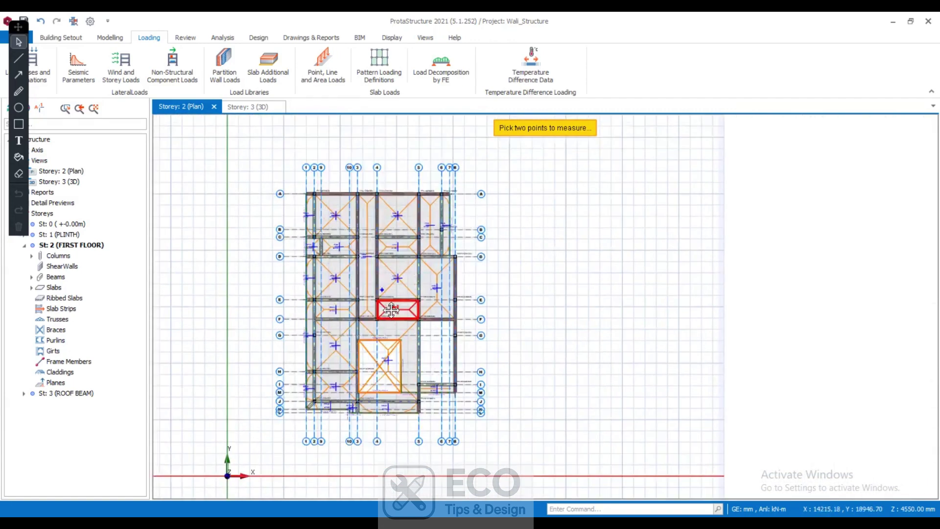
scroll(385, 368, "up", 5)
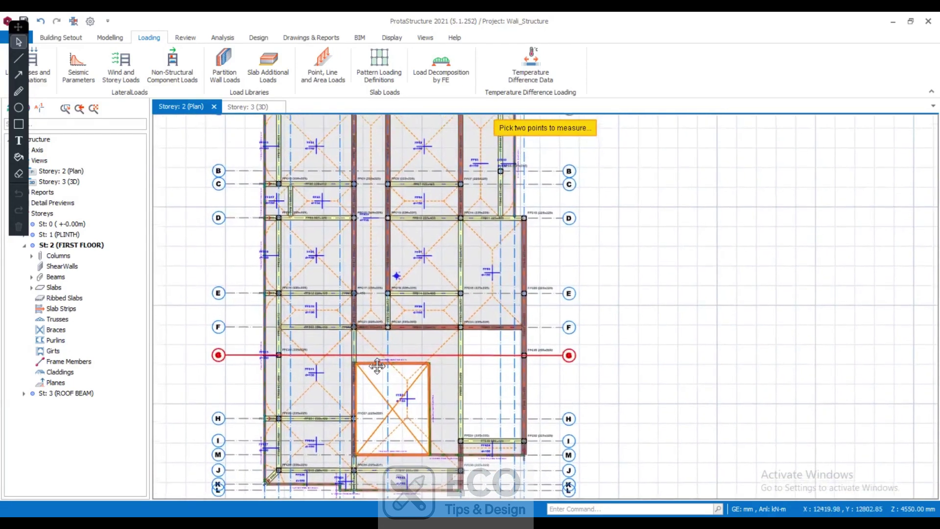
scroll(384, 335, "down", 2)
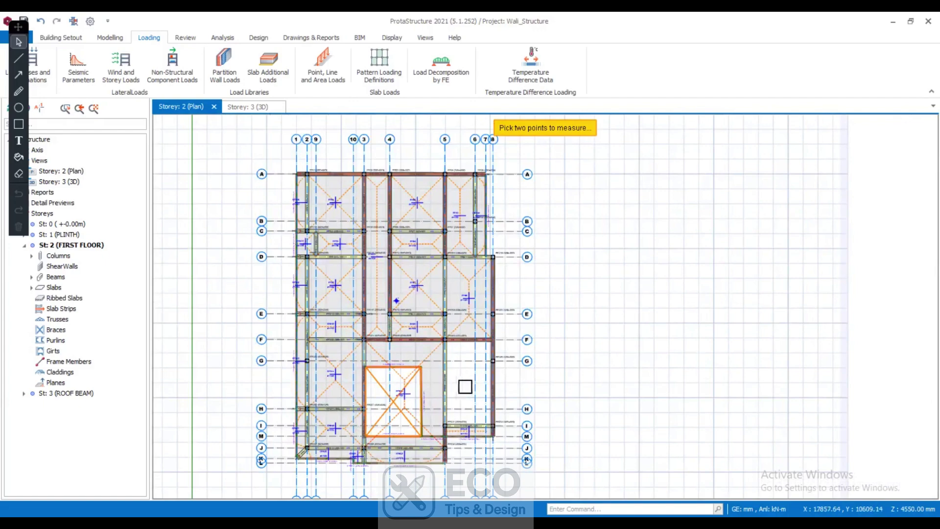
middle_click_drag(437, 378, 431, 375)
scroll(390, 359, "up", 5)
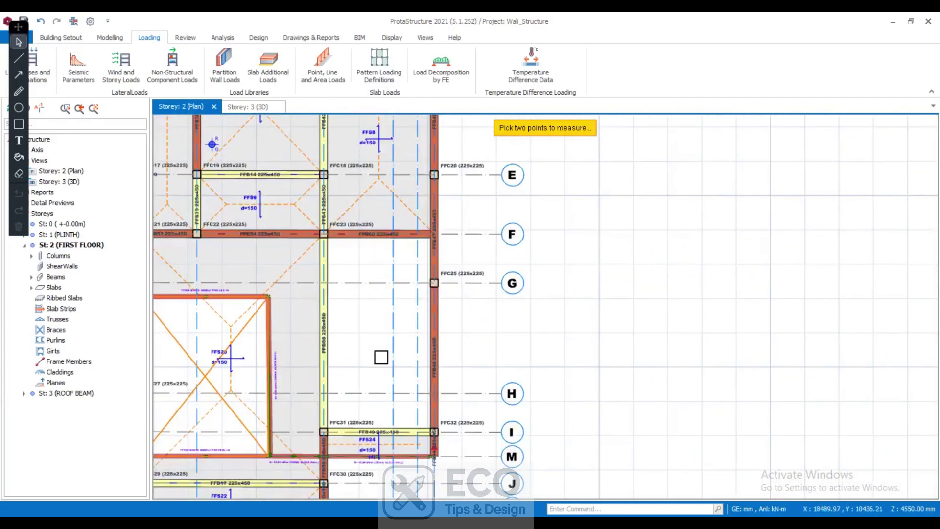
middle_click_drag(380, 356, 377, 319)
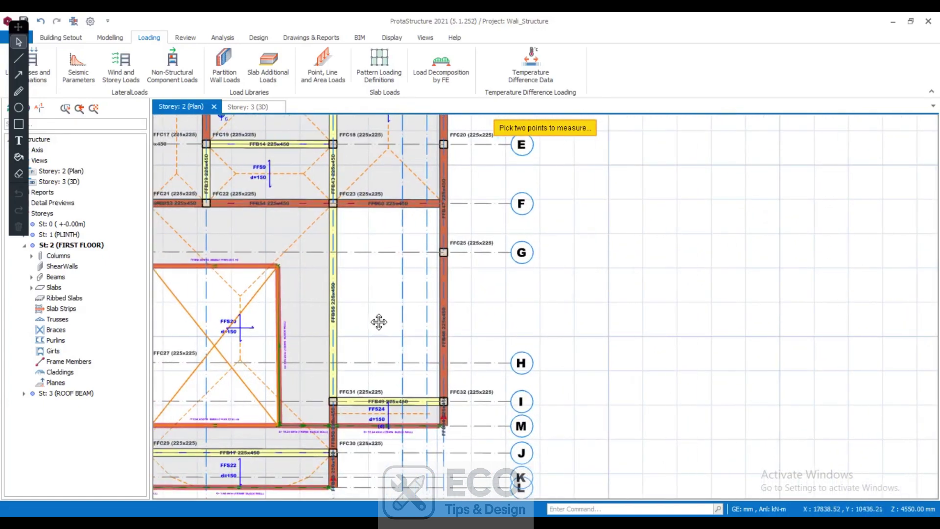
scroll(387, 381, "up", 2)
middle_click_drag(382, 418, 384, 372)
scroll(384, 372, "up", 2)
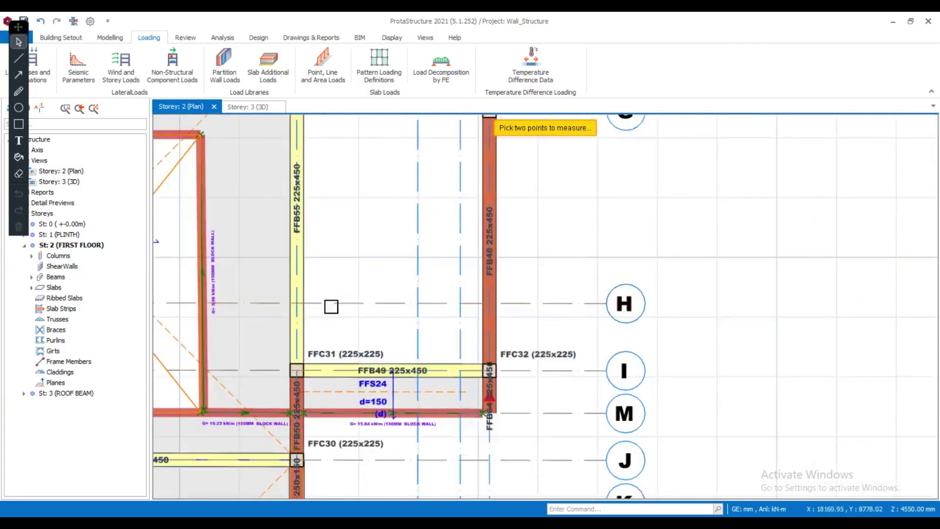
middle_click_drag(378, 239, 384, 263)
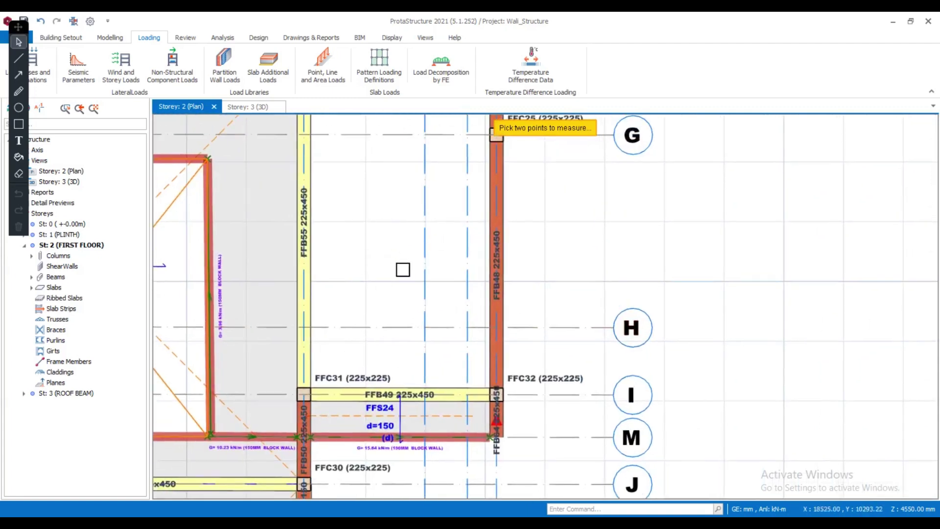
middle_click_drag(363, 217, 369, 246)
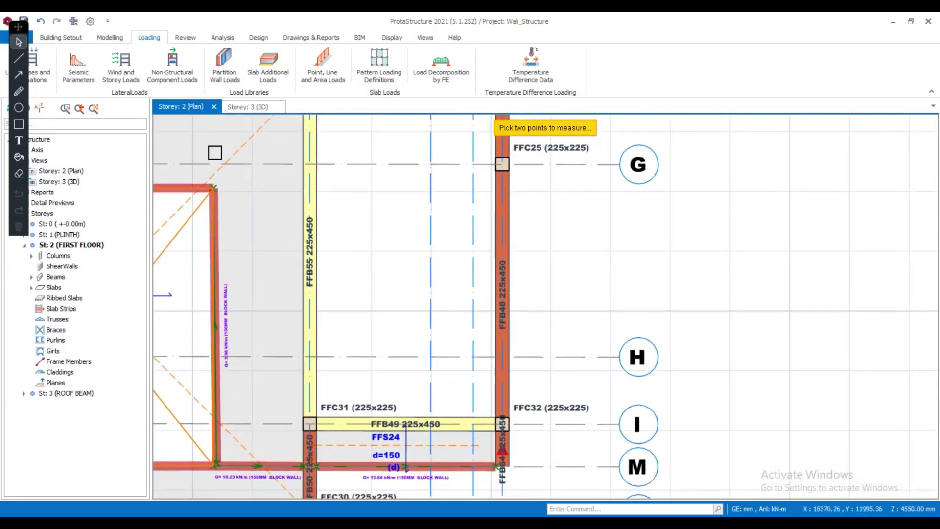
left_click(110, 38)
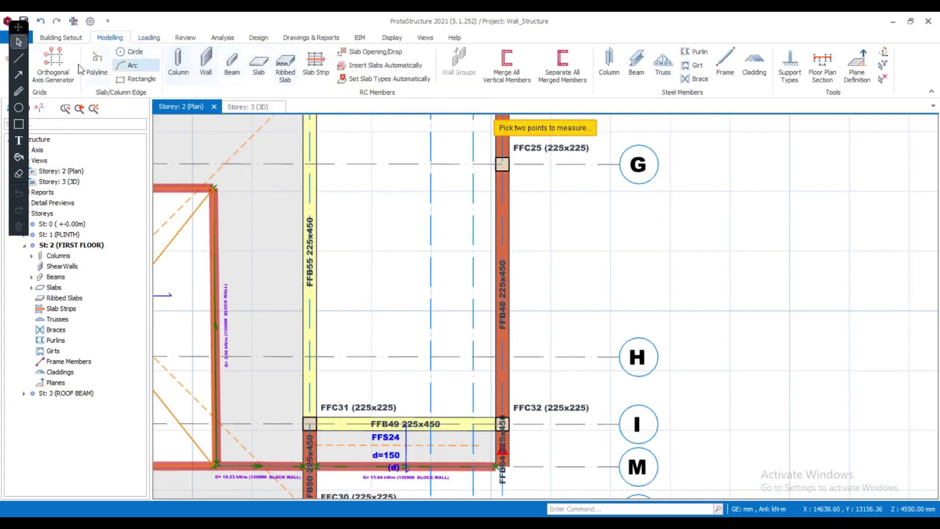
left_click_drag(18, 35, 7, 209)
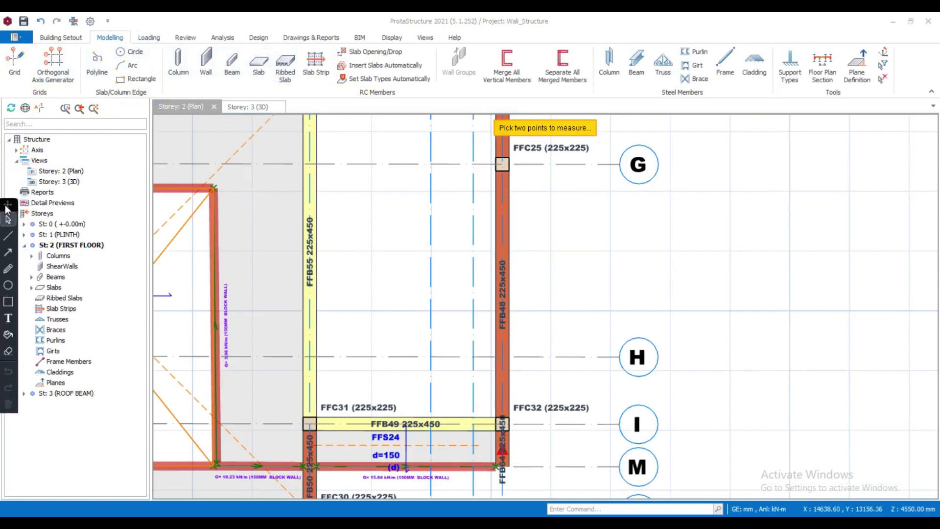
left_click(14, 63)
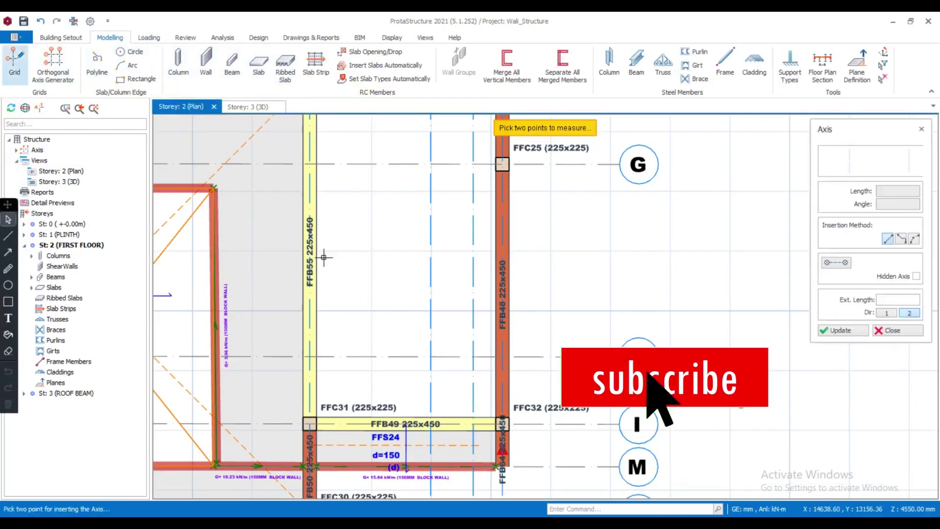
middle_click_drag(392, 297, 394, 214)
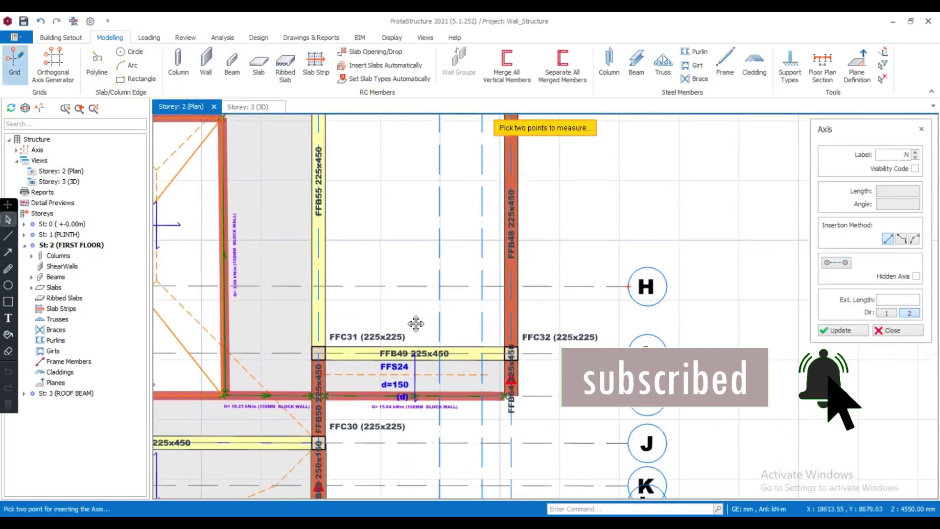
middle_click_drag(416, 319, 413, 351)
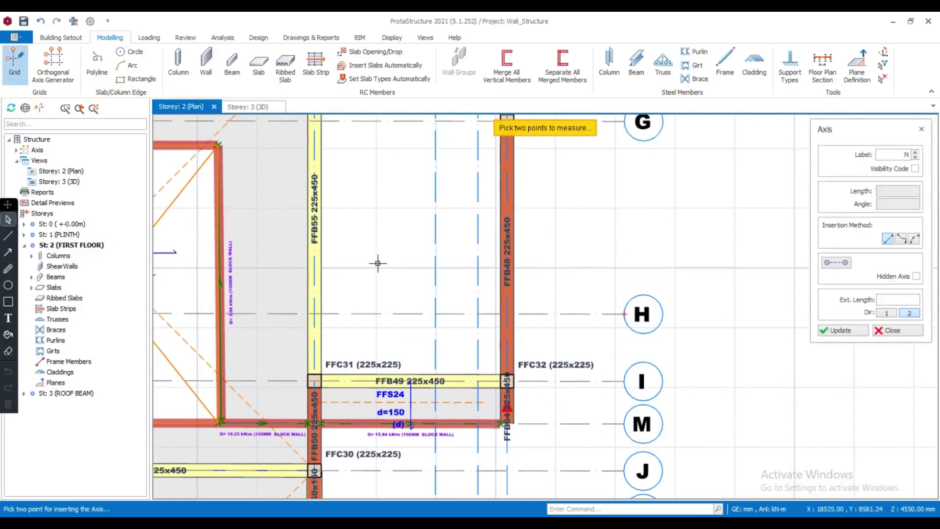
left_click(895, 331)
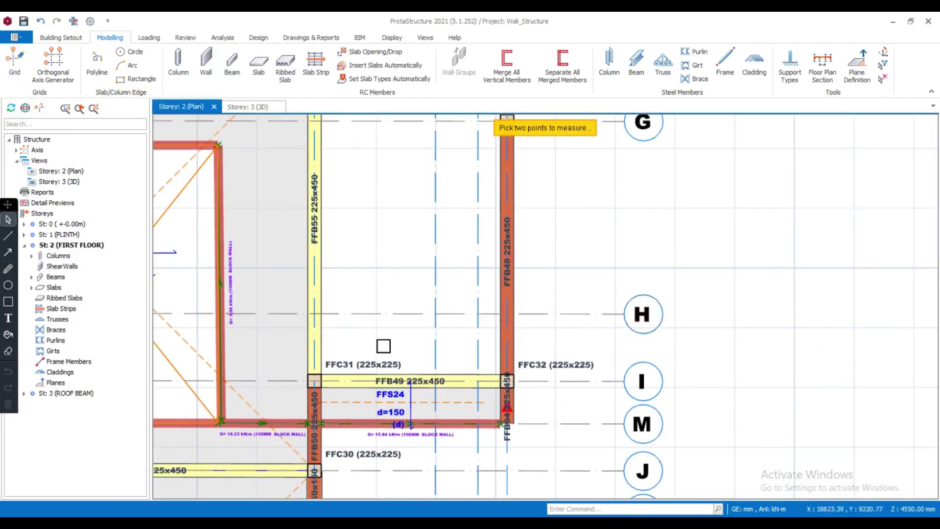
Measure the distance between columns FFC31 and FFC32 along axis I
right_click(350, 341)
left_click(378, 346)
left_click(314, 381)
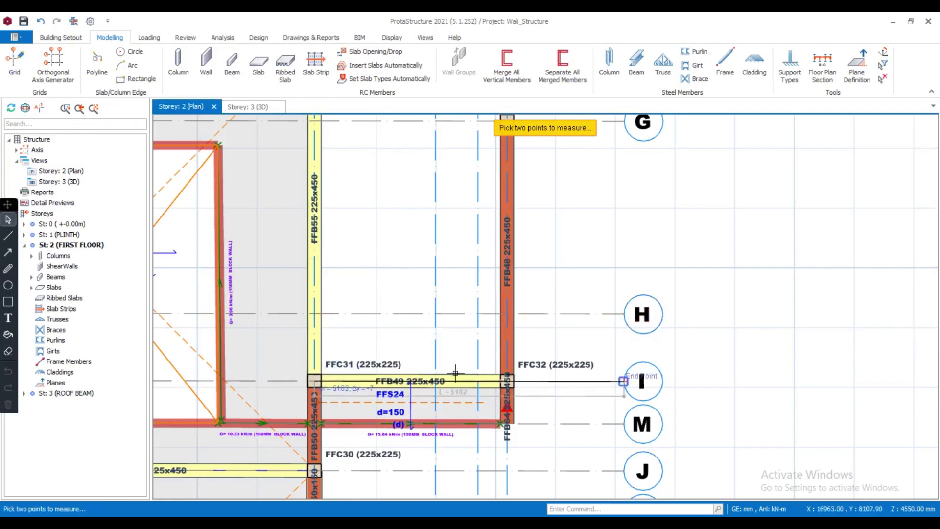
left_click(500, 373)
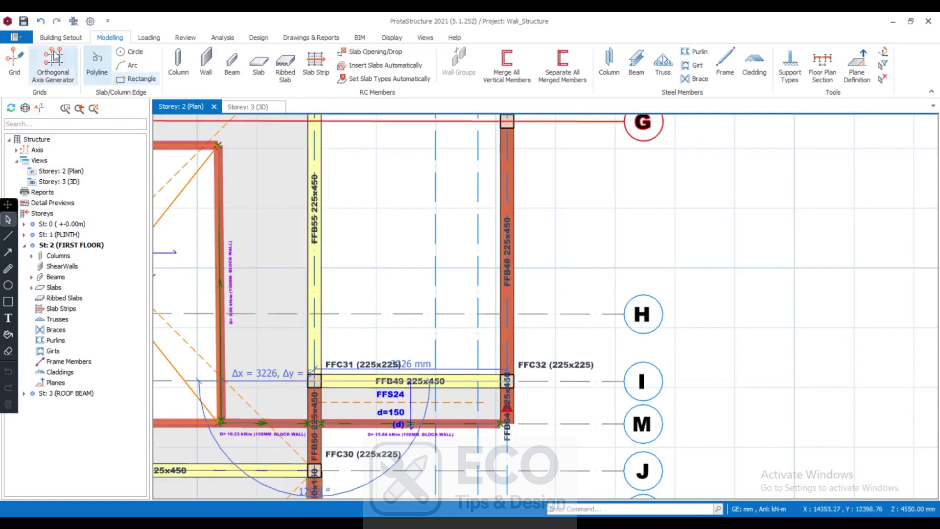
Offset axis 5 by 1613 mm into the open bay towards axis 8
left_click(15, 71)
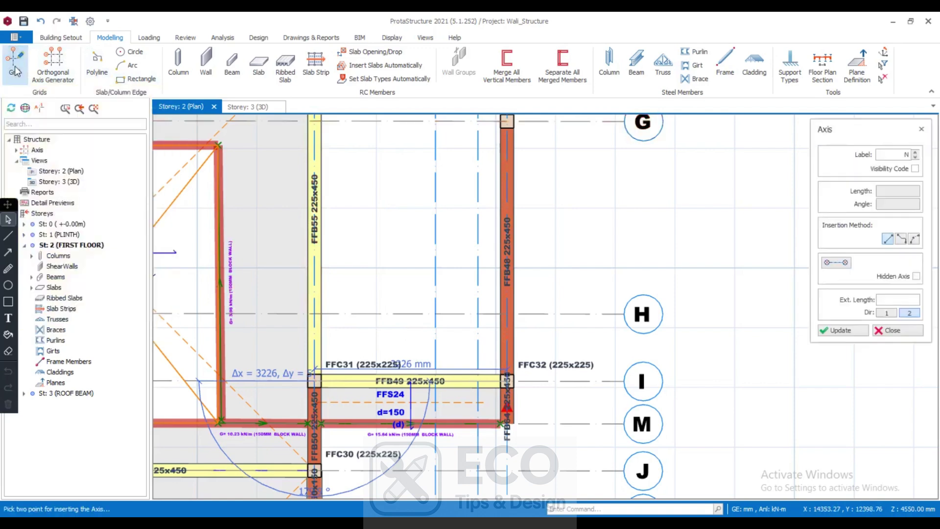
left_click(902, 333)
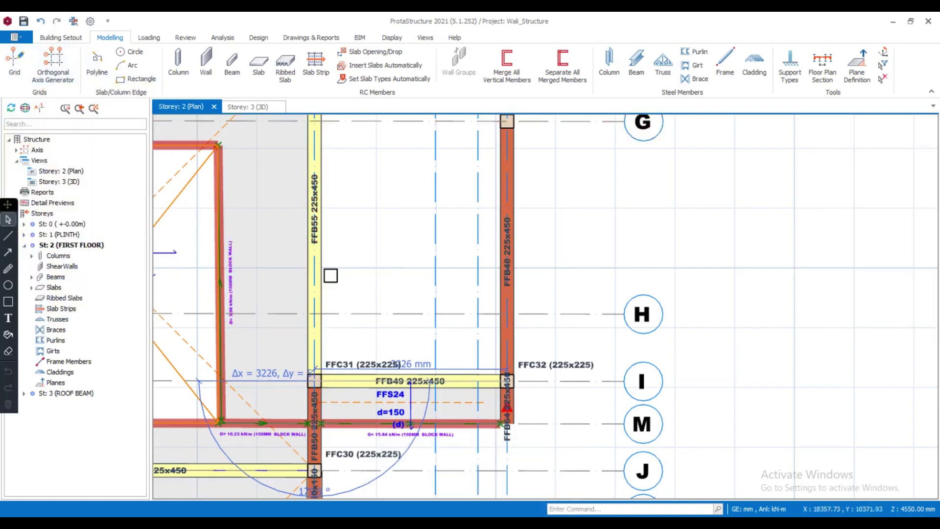
left_click(378, 309)
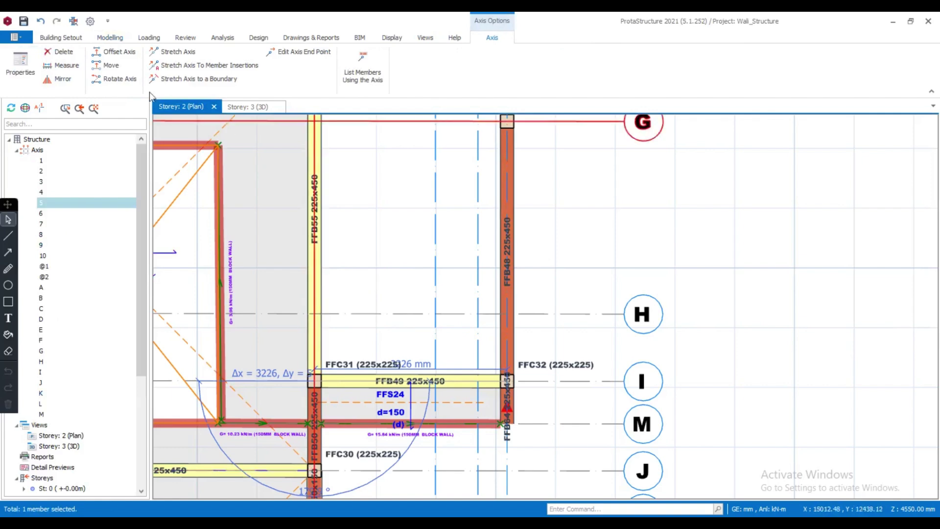
left_click(121, 54)
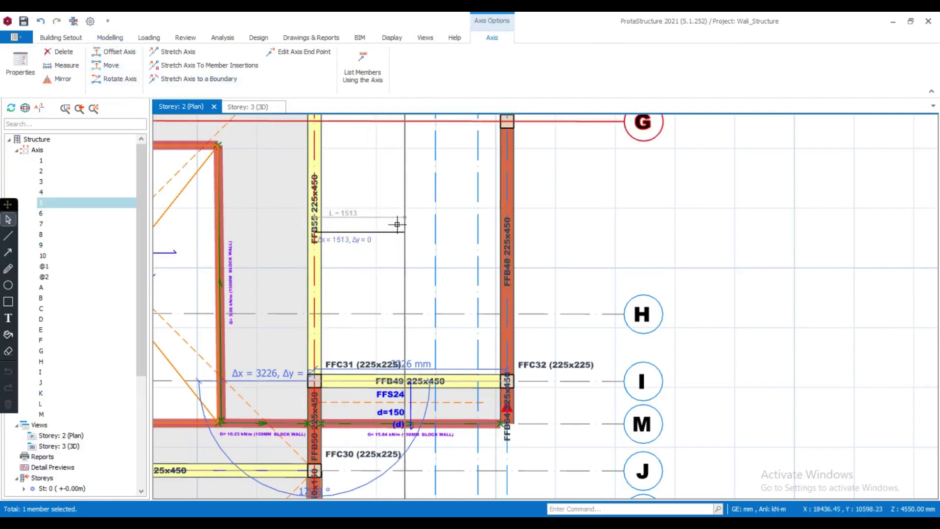
key("Tab")
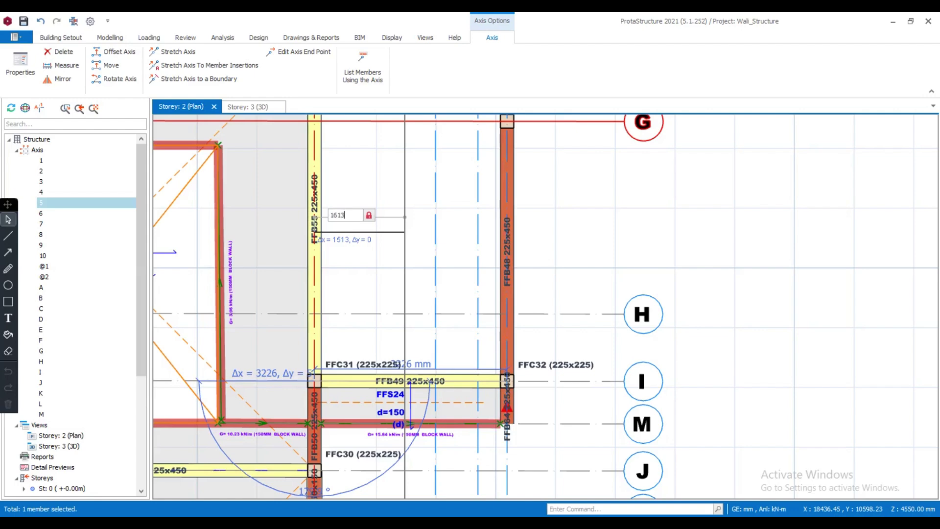
key("Return")
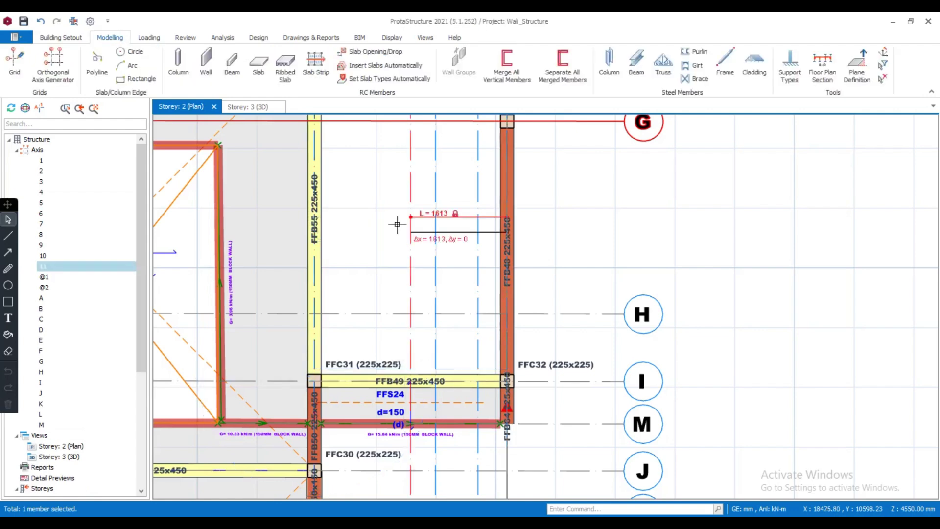
key("Escape")
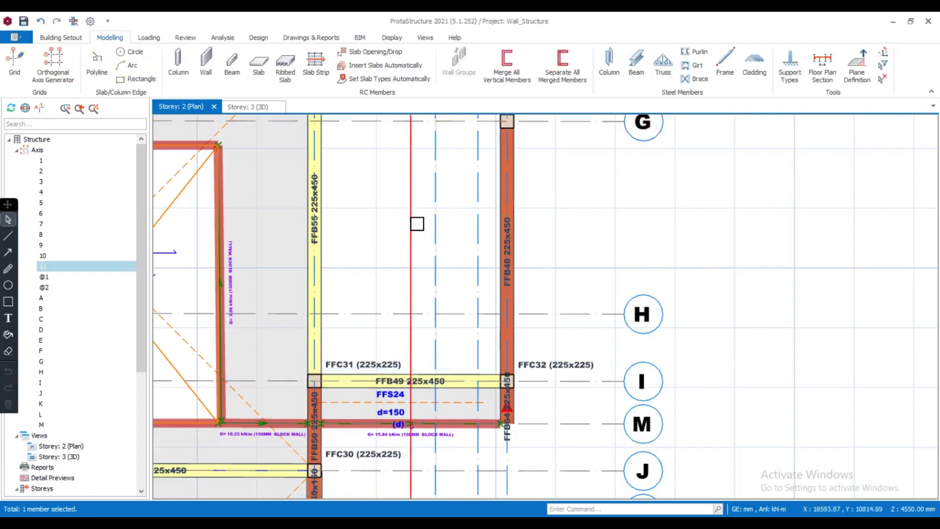
Make the new axis between axes 5 and 8 a hidden axis with its visibility code turned off, and update it
left_click(414, 225)
double_click(415, 225)
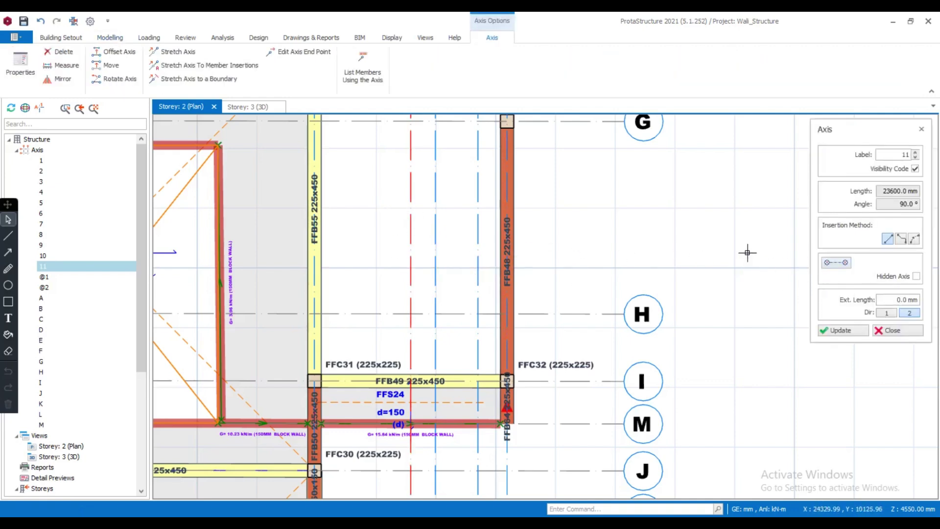
left_click(915, 169)
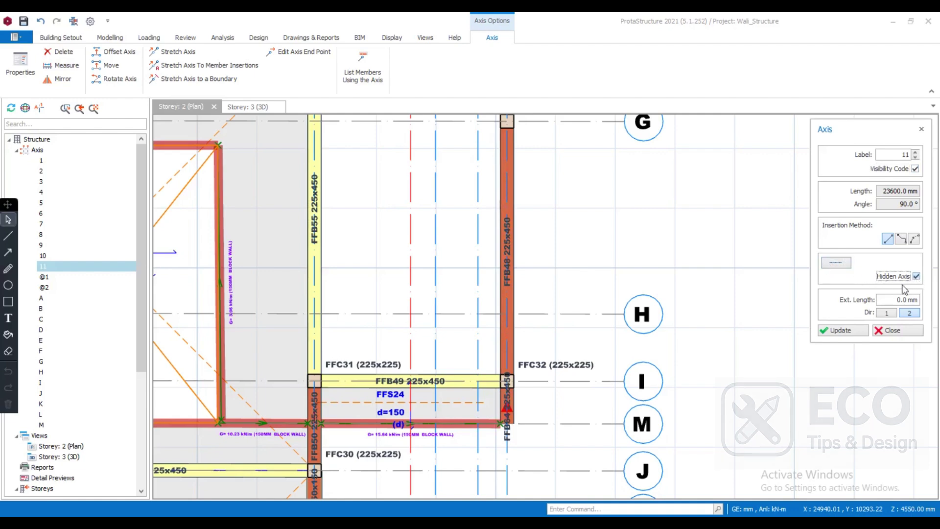
left_click(915, 169)
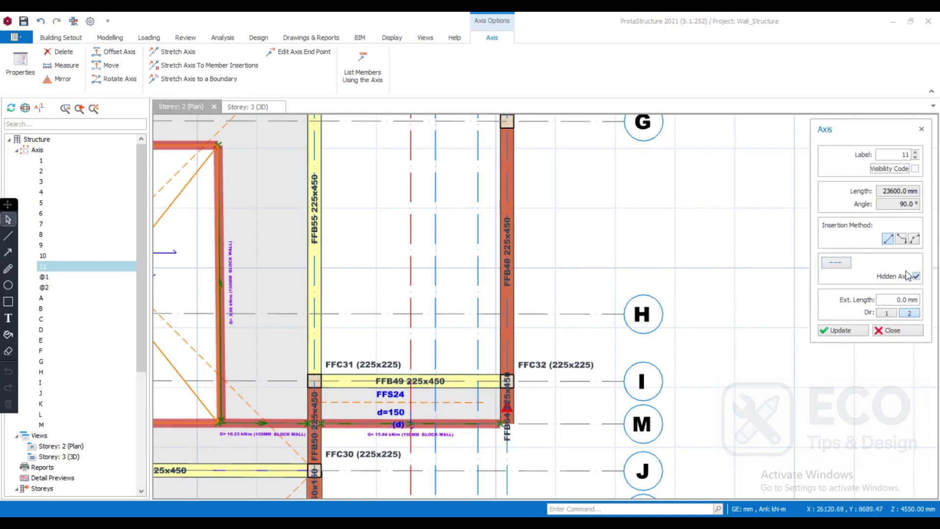
left_click(842, 331)
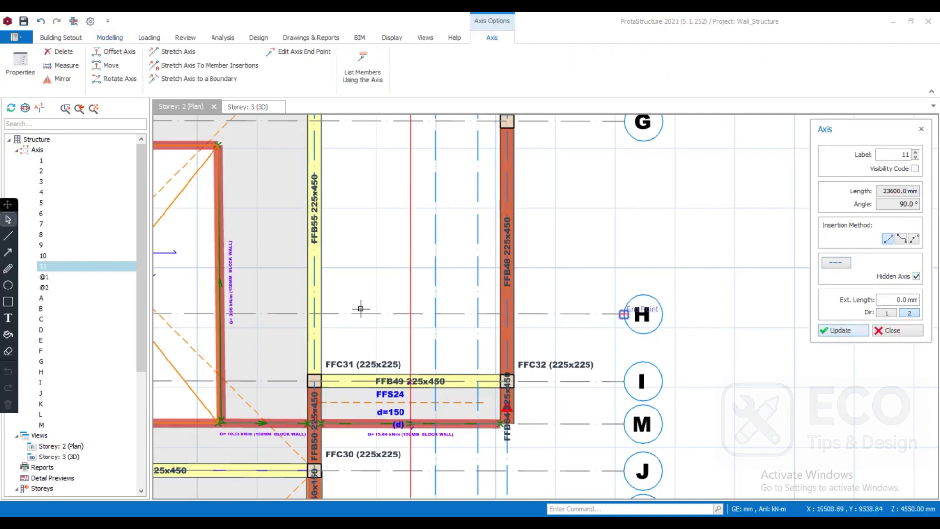
scroll(405, 310, "up", 2)
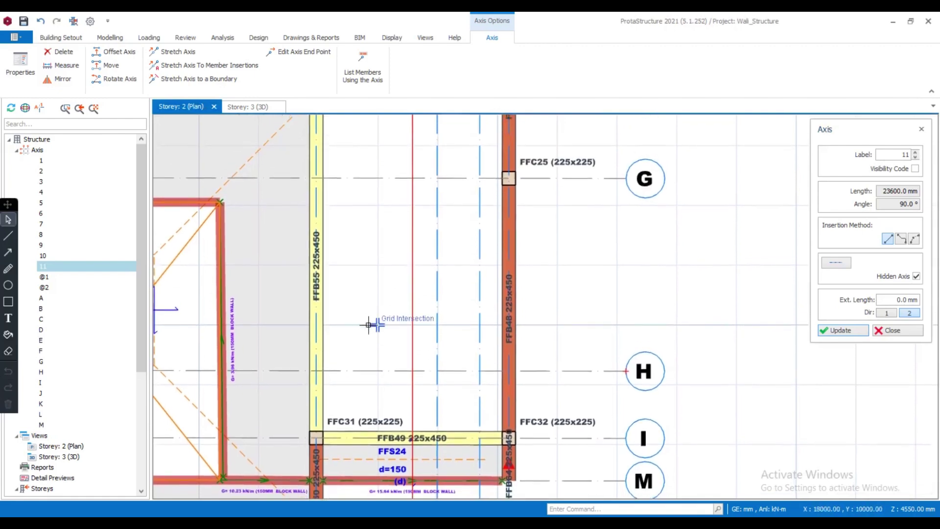
middle_click_drag(373, 324, 368, 266)
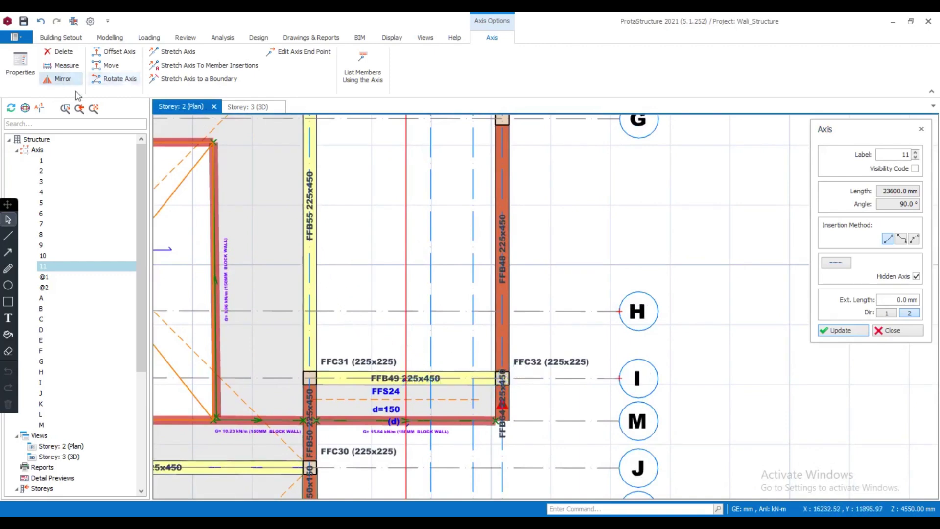
left_click(894, 330)
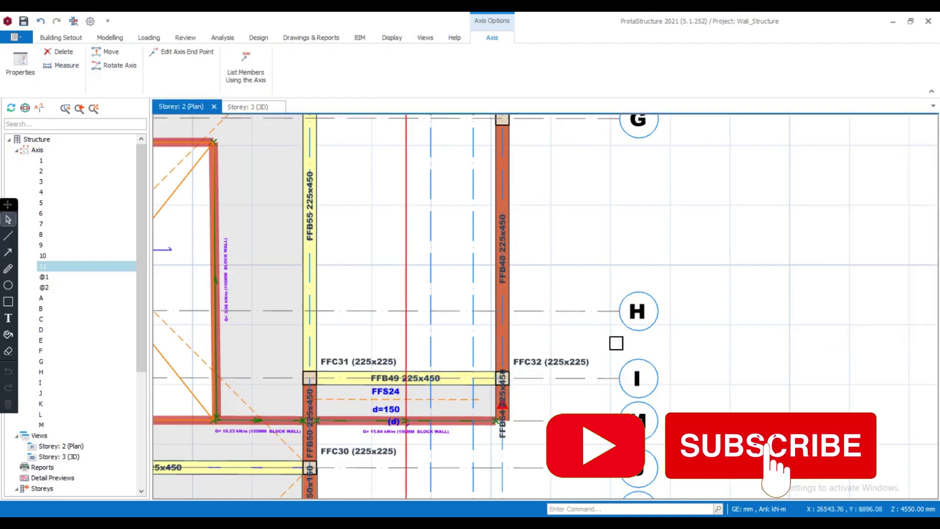
Offset axis I by 1350 mm towards axis G
left_click(545, 384)
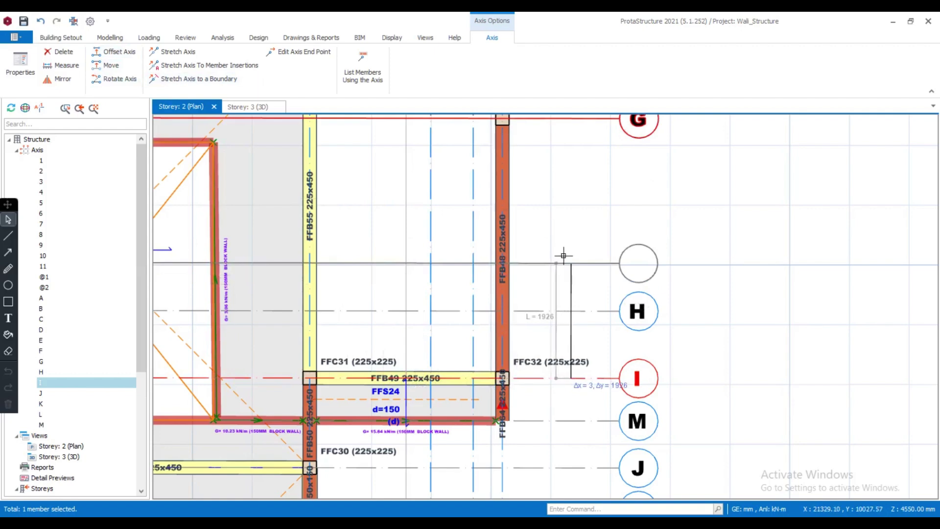
key("Tab")
type("13")
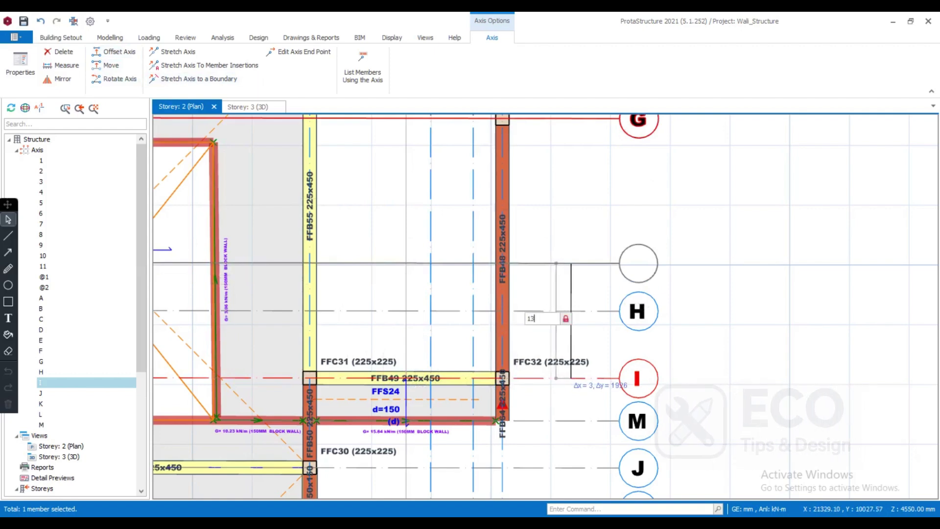
type("50")
key("Return")
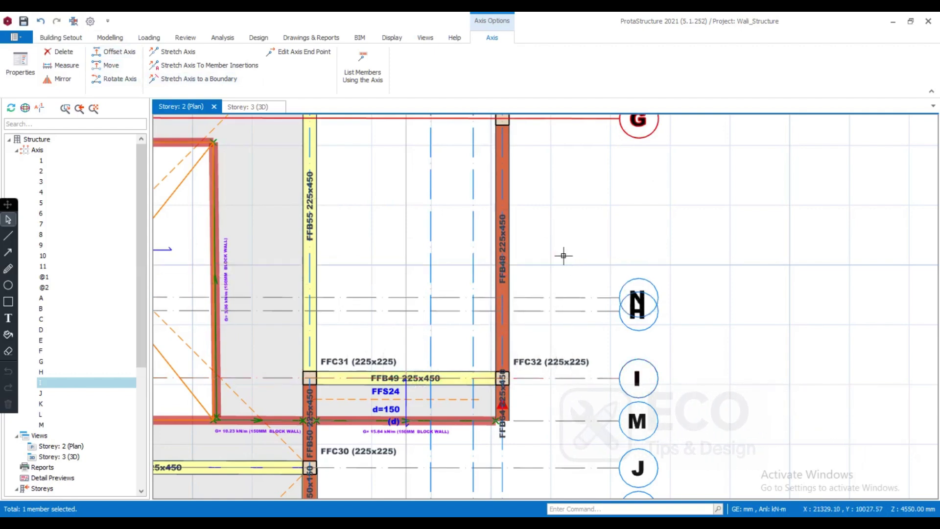
middle_click_drag(527, 317, 552, 381)
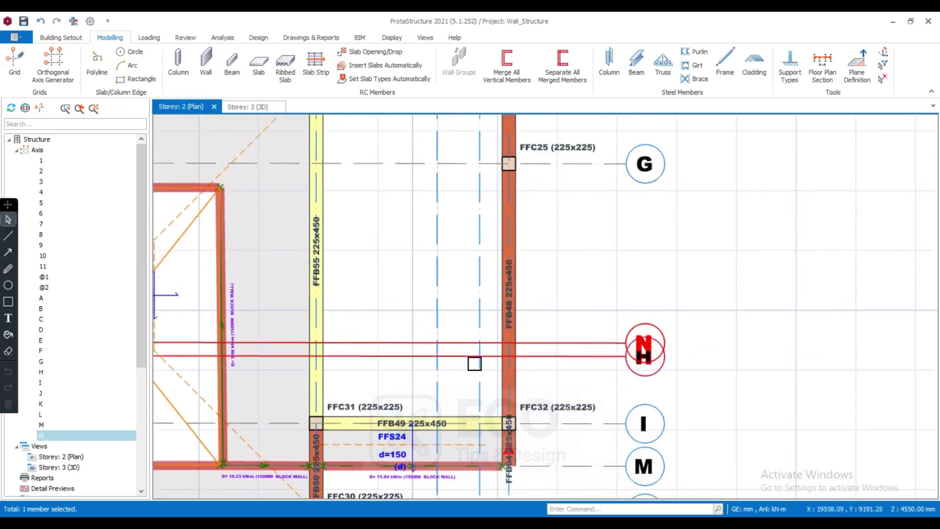
middle_click_drag(453, 274, 449, 328)
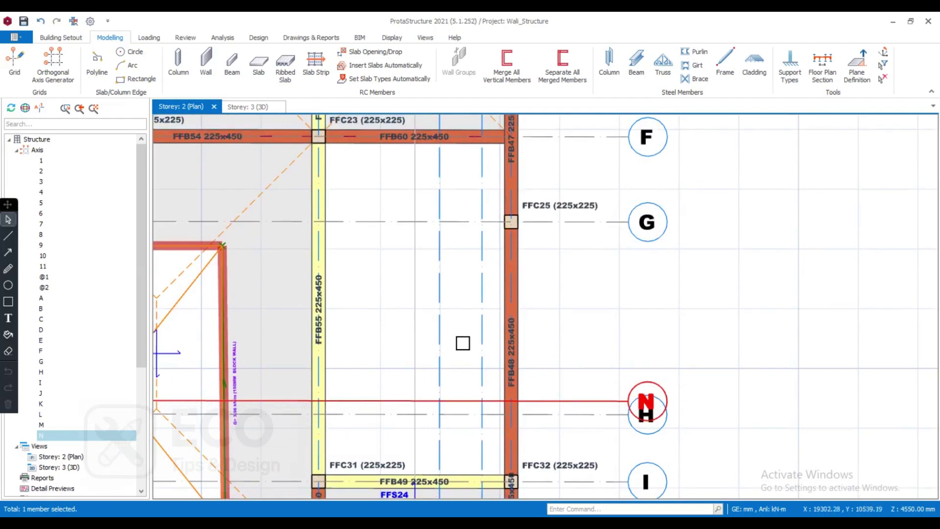
Try to offset axis N by 3000 mm towards axis G
left_click(590, 399)
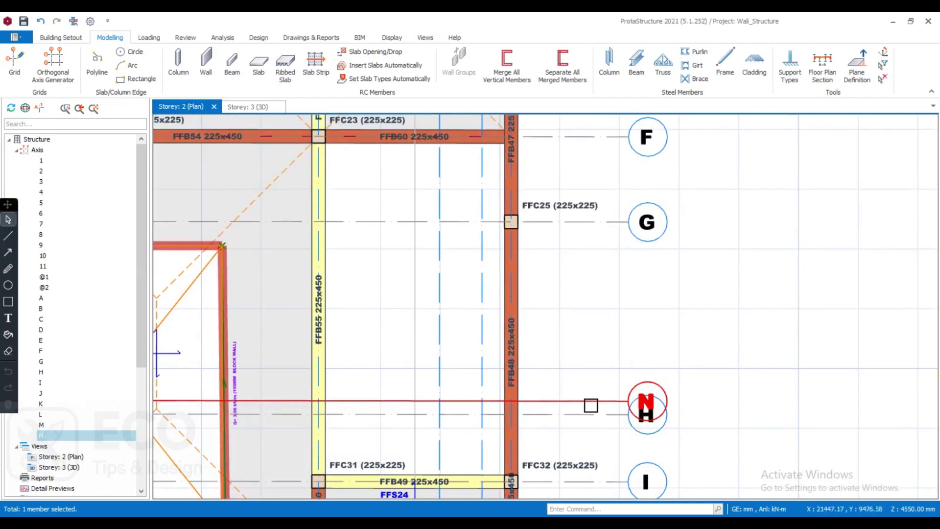
left_click(114, 51)
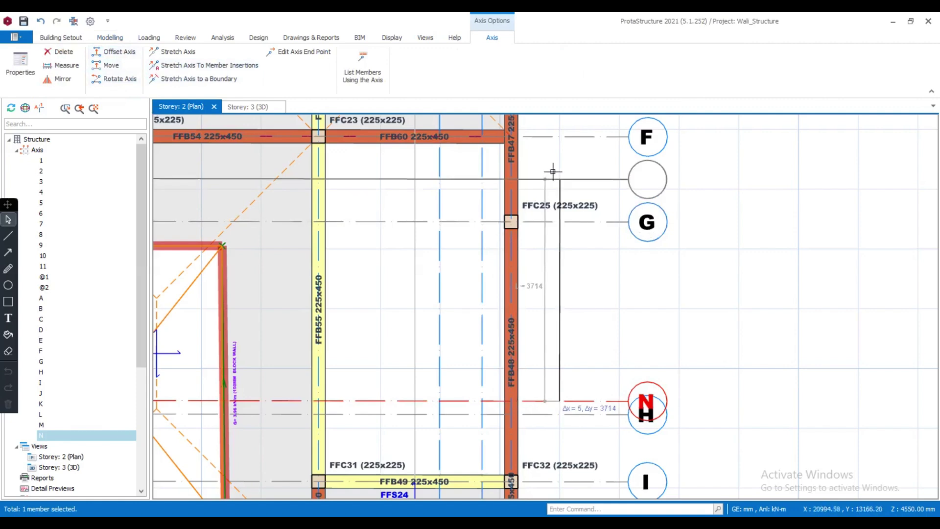
key("Tab")
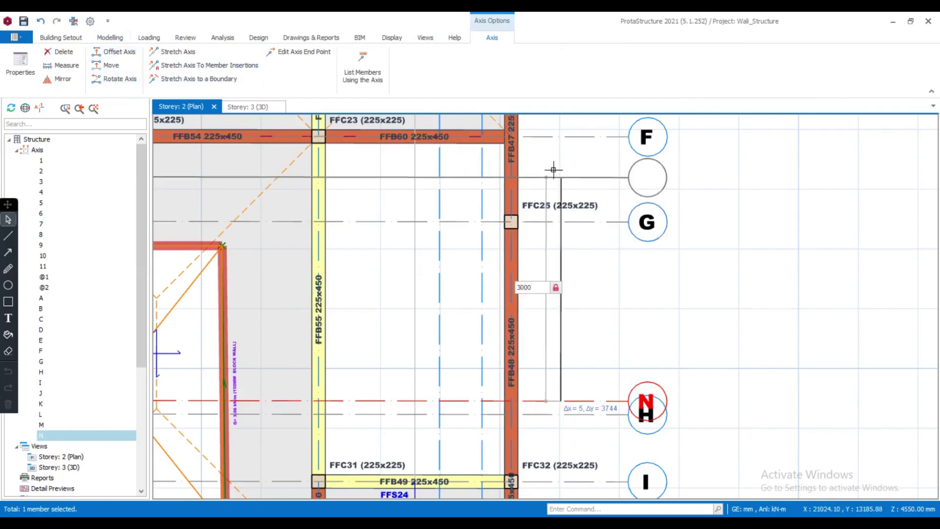
type("3000")
key("Return")
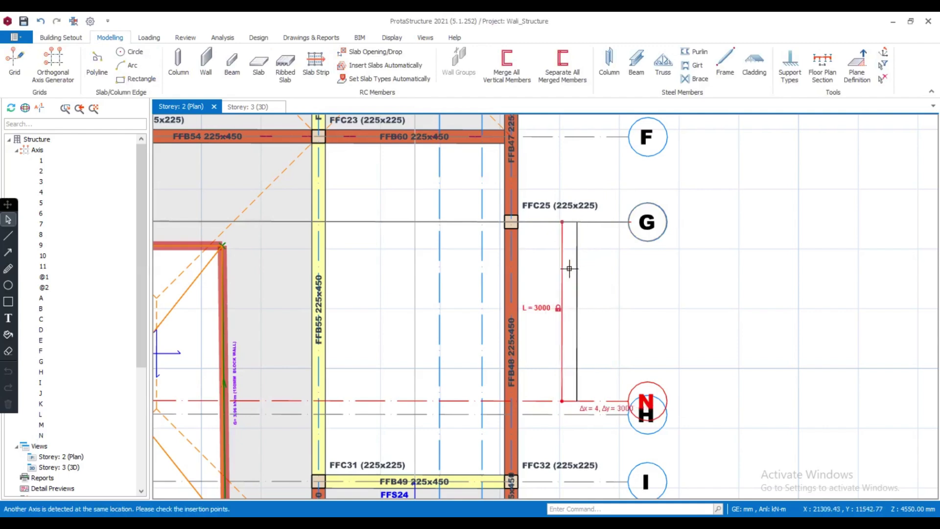
key("Escape")
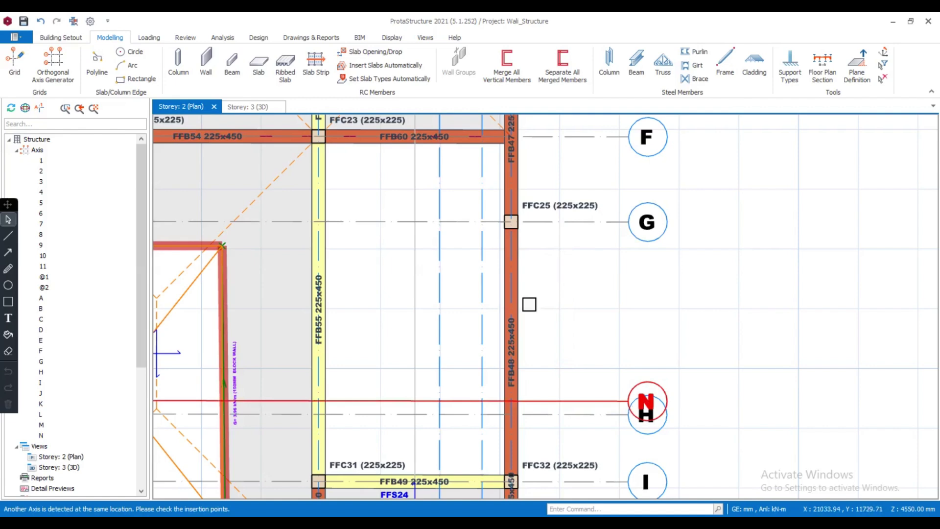
Make axis N a hidden axis without end bubbles, update it and close its properties
middle_click_drag(509, 380, 543, 289)
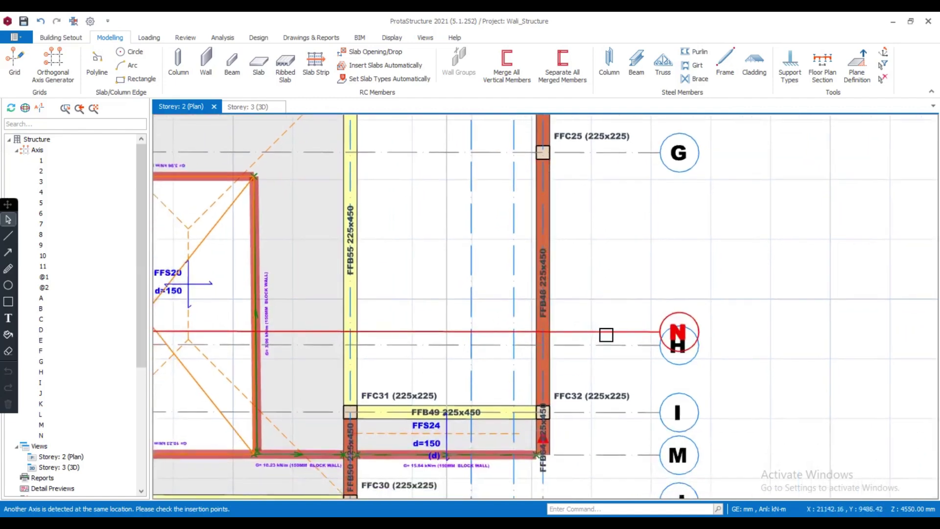
left_click(606, 334)
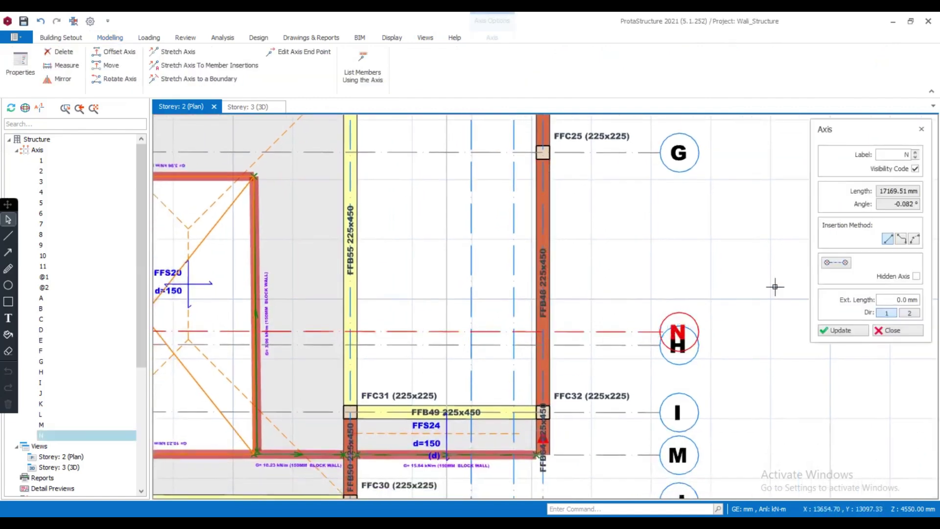
left_click(916, 276)
left_click(831, 266)
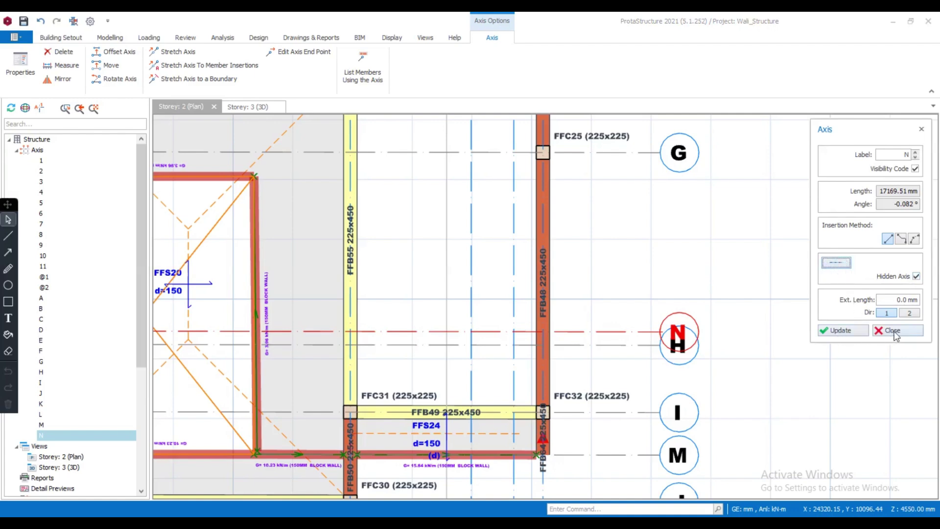
left_click(854, 336)
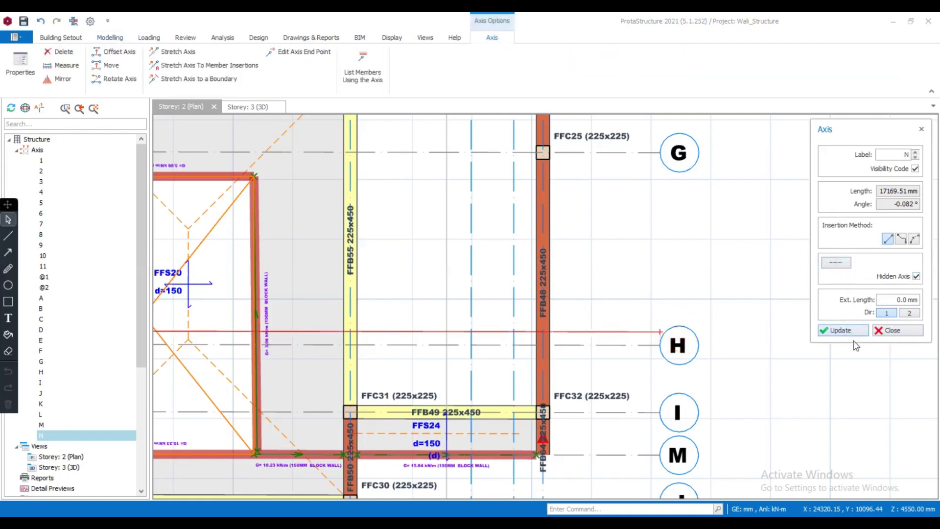
left_click(899, 331)
Start a new slab with the Terrace/Balcony dead load and the 1.5 kN/m2 imposed load for Bedrooms and Dormitories
middle_click_drag(561, 352, 424, 343)
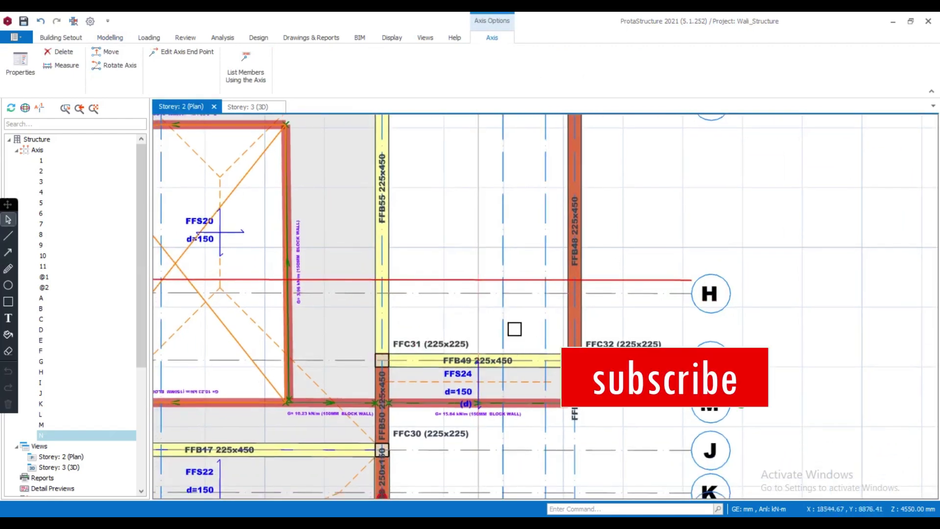
left_click(110, 39)
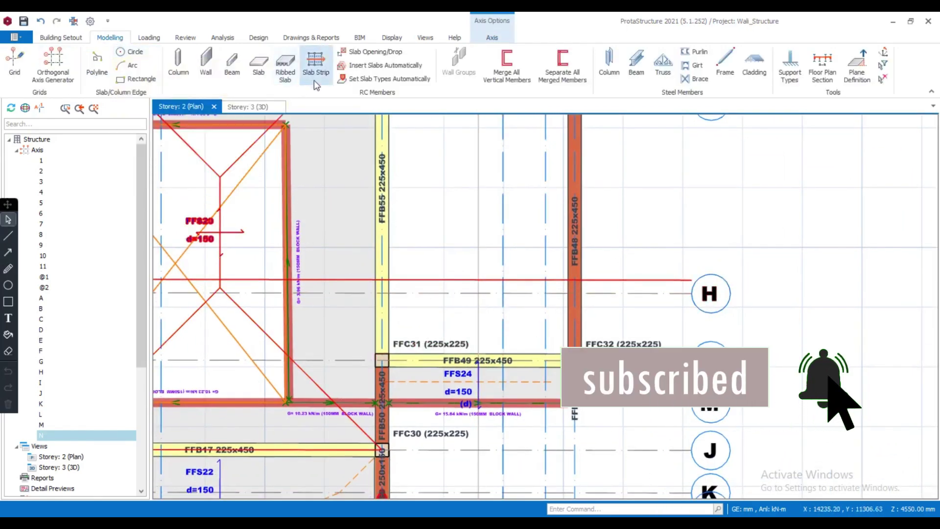
left_click(259, 70)
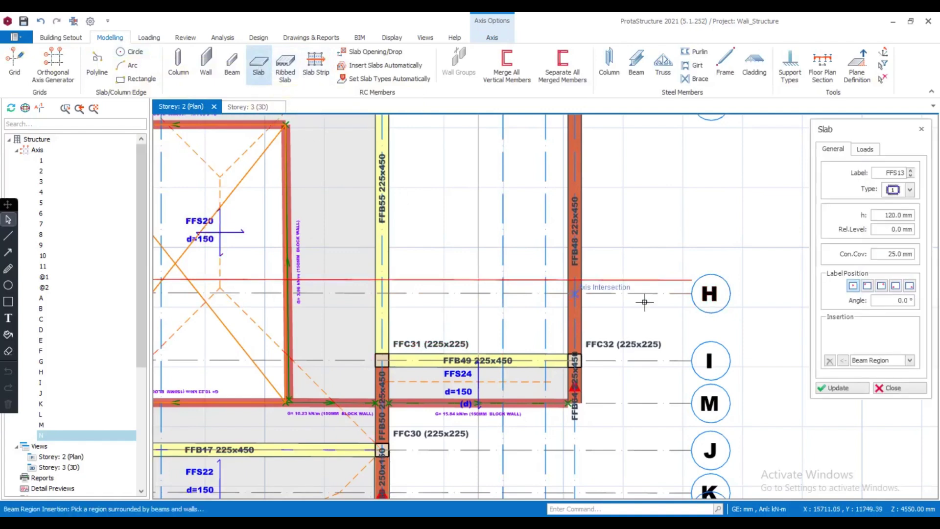
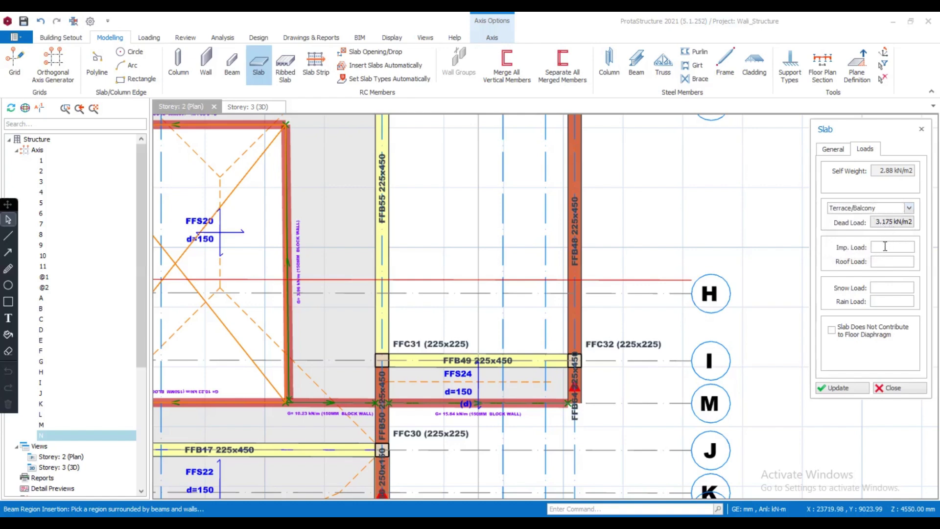
left_click(886, 246)
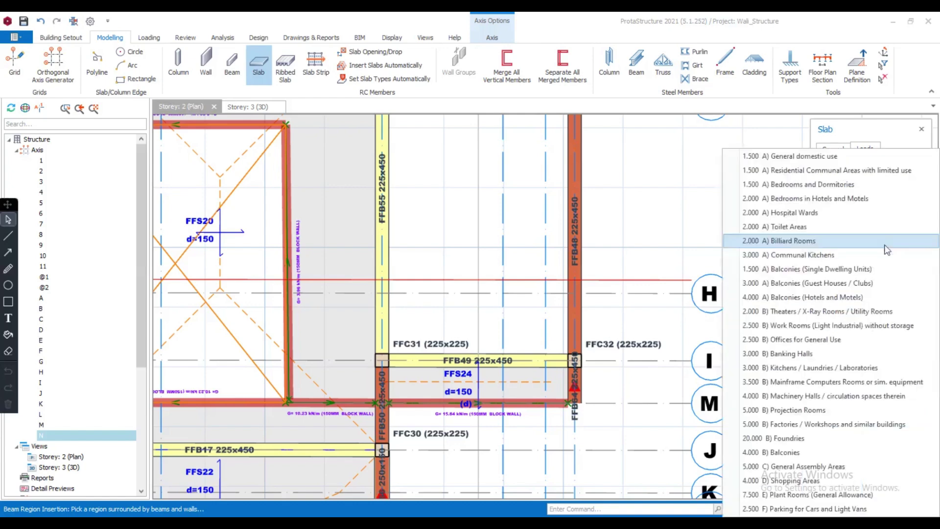
left_click(792, 185)
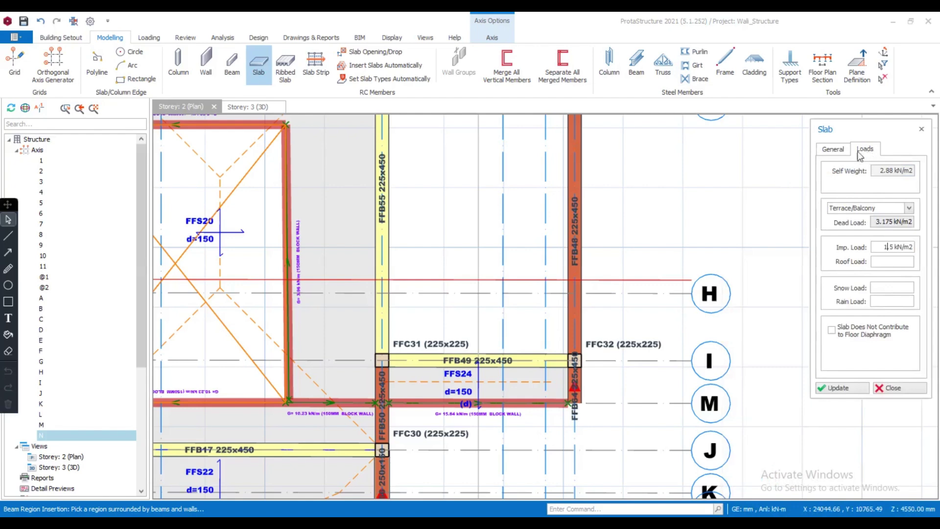
Set the slab thickness to 150 mm and its insertion method to Pick Axis
left_click(833, 149)
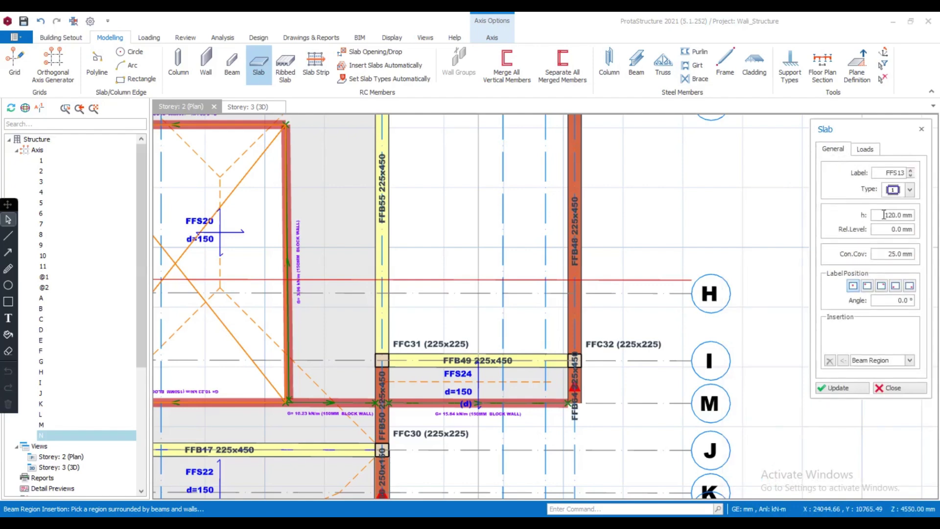
left_click_drag(884, 214, 923, 213)
type("15")
left_click(910, 360)
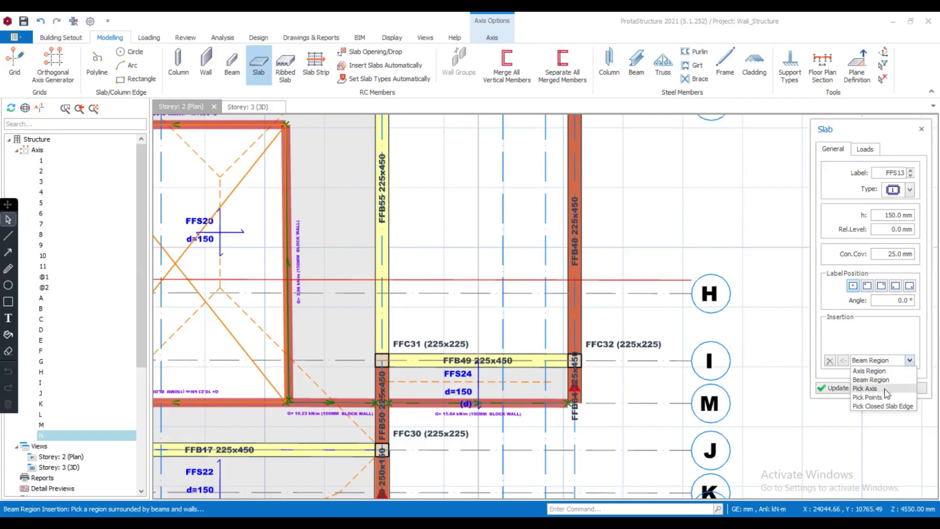
left_click(864, 389)
Insert a slab bounded by axes I, 8, H and 5, directly above beam FFB49
middle_click_drag(629, 336, 622, 279)
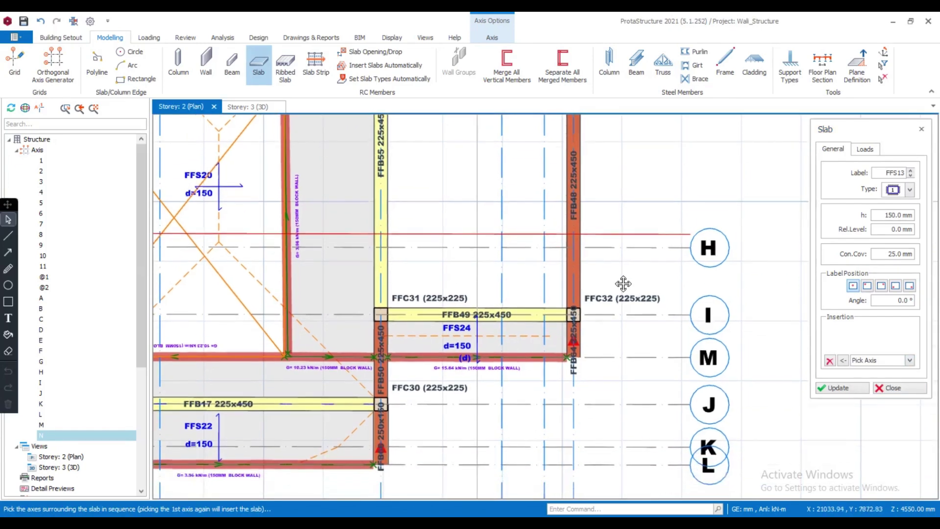
left_click(644, 319)
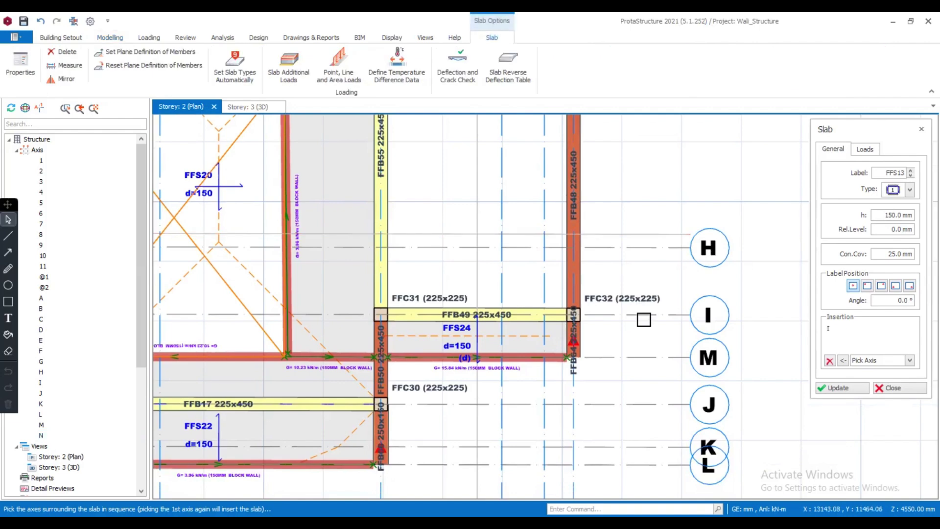
left_click(578, 397)
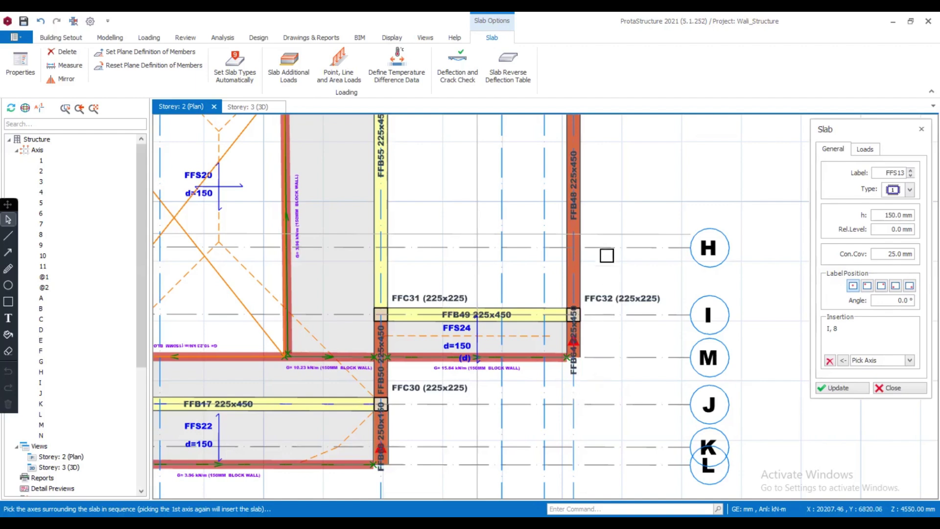
left_click(607, 251)
left_click(387, 283)
left_click(614, 319)
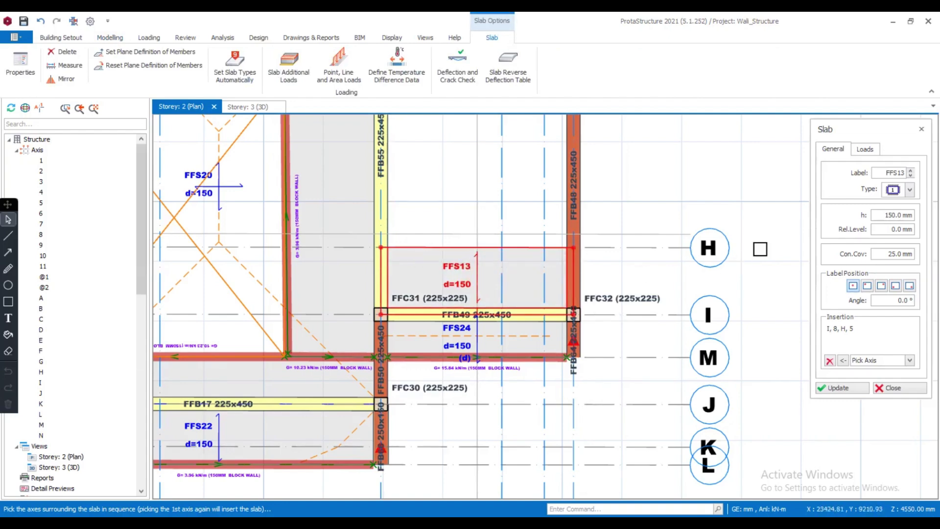
Insert a slab bounded by axes 11, G, 5 and H, alongside beam FFB55
scroll(648, 336, "down", 3)
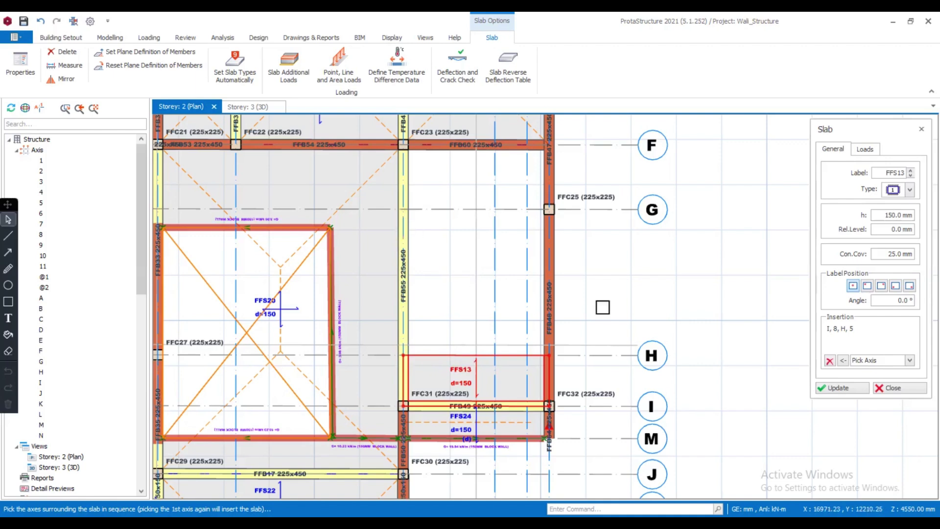
left_click(482, 206)
left_click(464, 214)
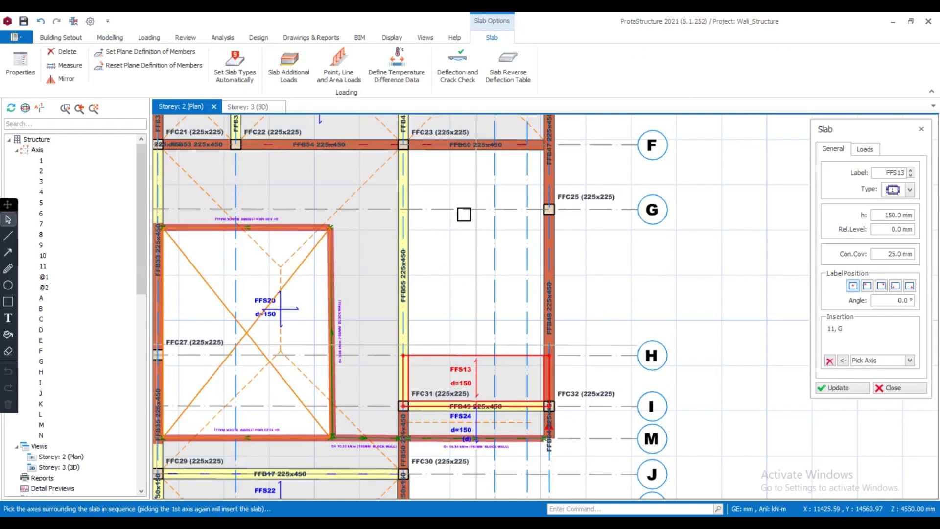
left_click(406, 207)
left_click(577, 360)
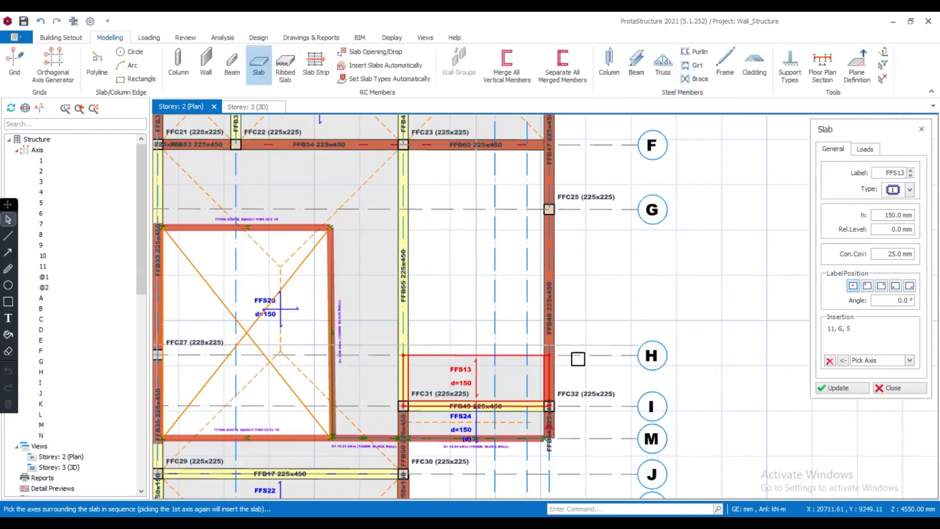
left_click(478, 204)
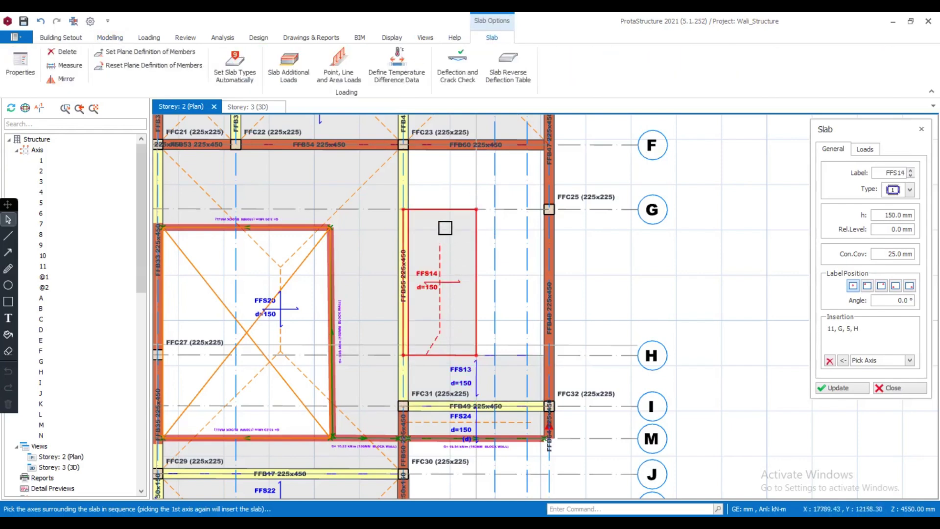
Insert a slab bounded by axes G, 8, H and 11, alongside beam FFB48
middle_click_drag(443, 233, 454, 277)
middle_click_drag(504, 306, 465, 266)
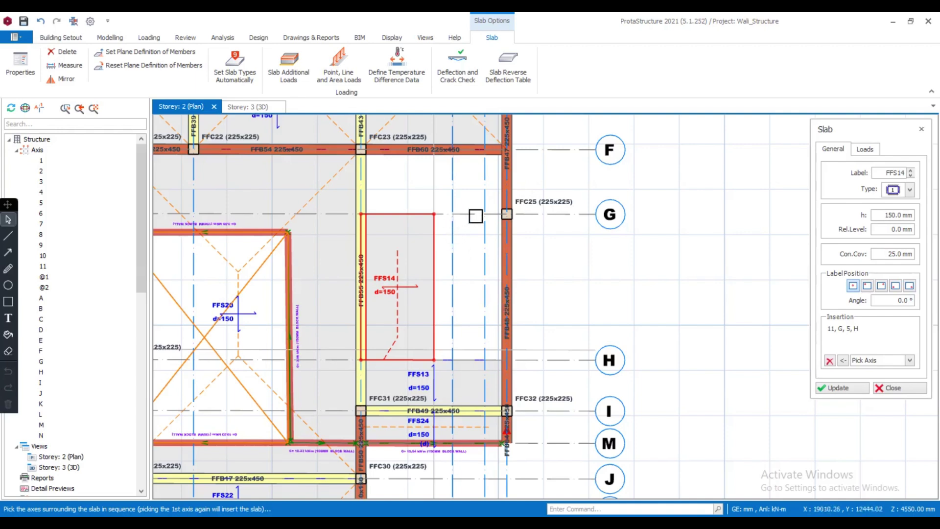
left_click(535, 220)
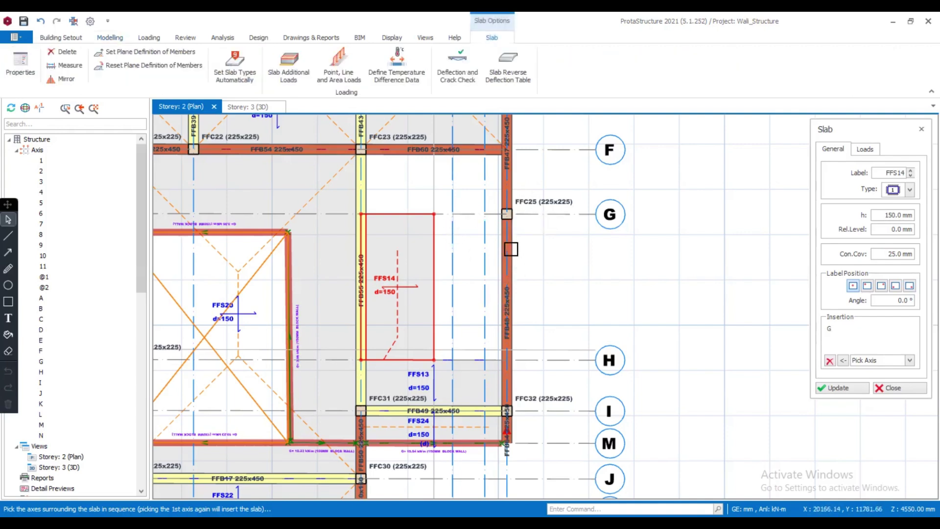
scroll(529, 360, "down", 2)
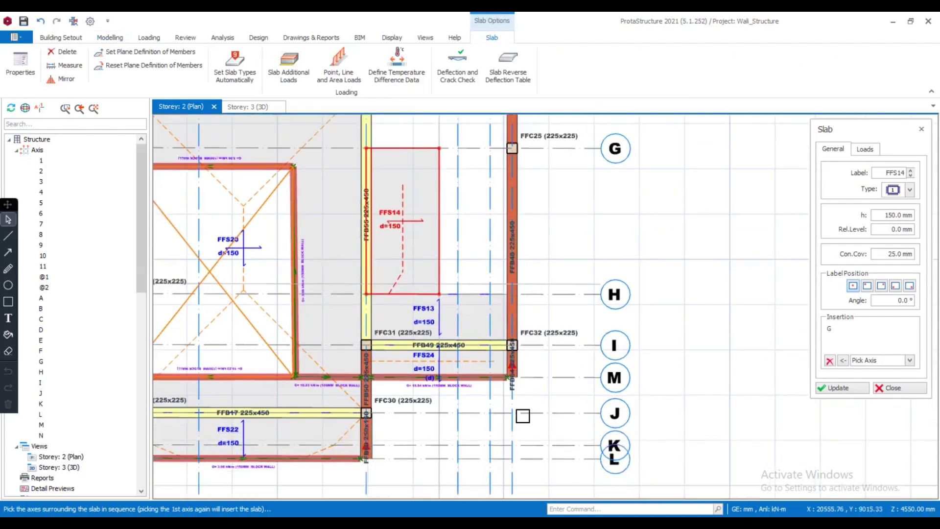
left_click(513, 414)
left_click(537, 297)
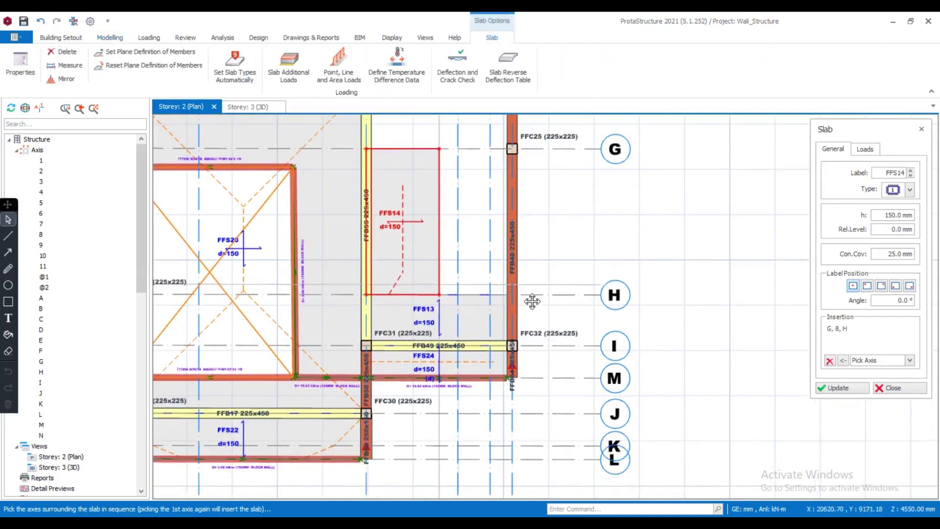
scroll(534, 300, "up", 3)
left_click(461, 212)
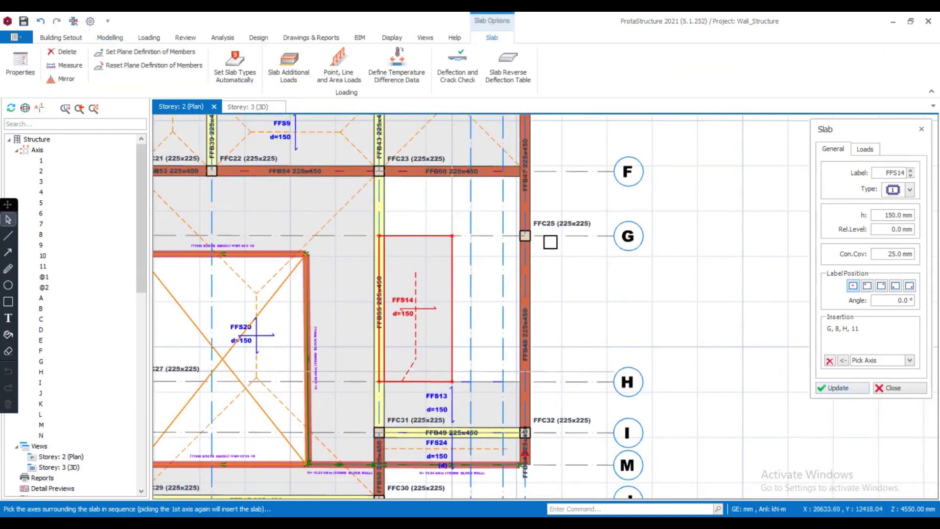
left_click(550, 239)
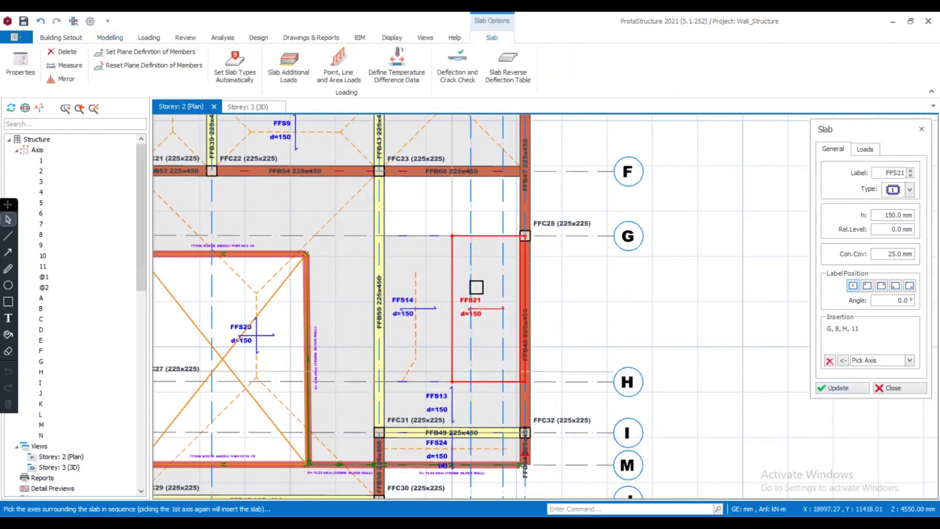
Insert a 150 mm slab bounded by axes F, 8, G and 5, directly below beam FFB60
middle_click_drag(478, 286, 481, 368)
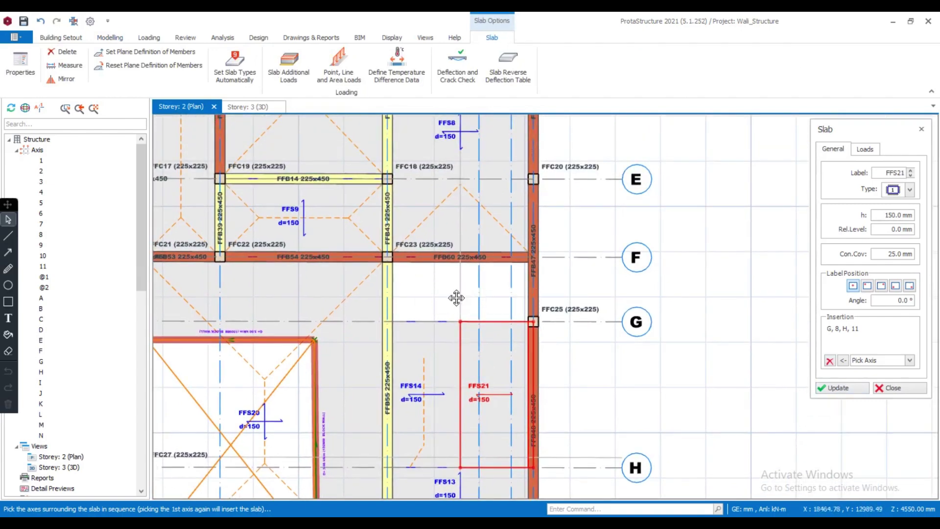
middle_click_drag(456, 297, 453, 322)
left_click(592, 284)
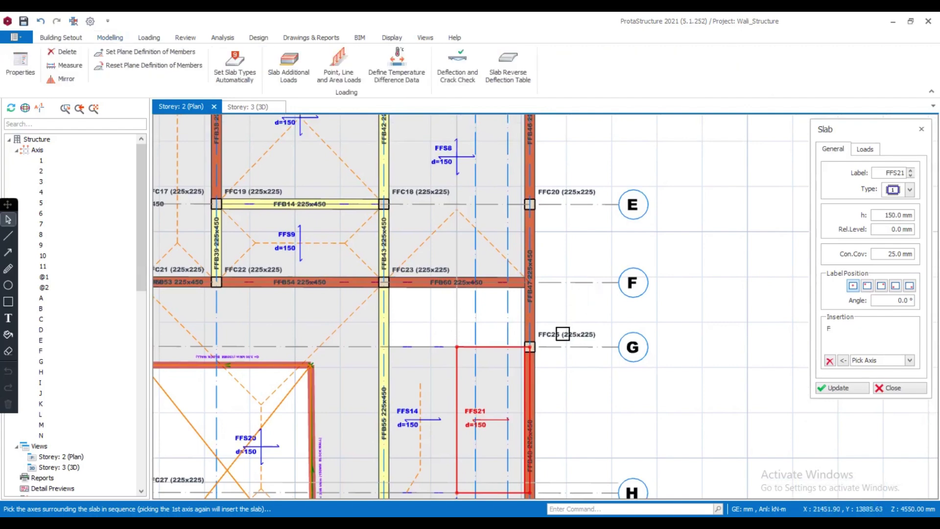
middle_click_drag(549, 336, 534, 206)
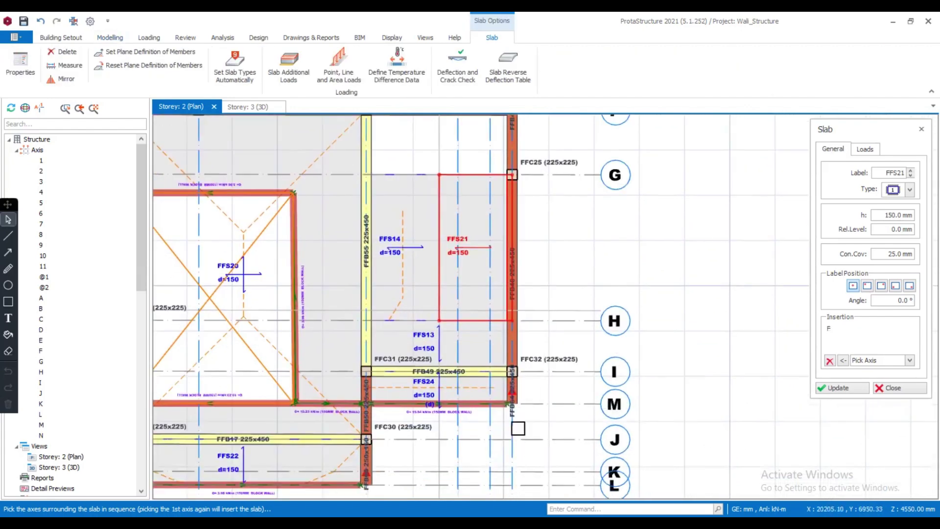
left_click(514, 428)
middle_click_drag(536, 359, 553, 414)
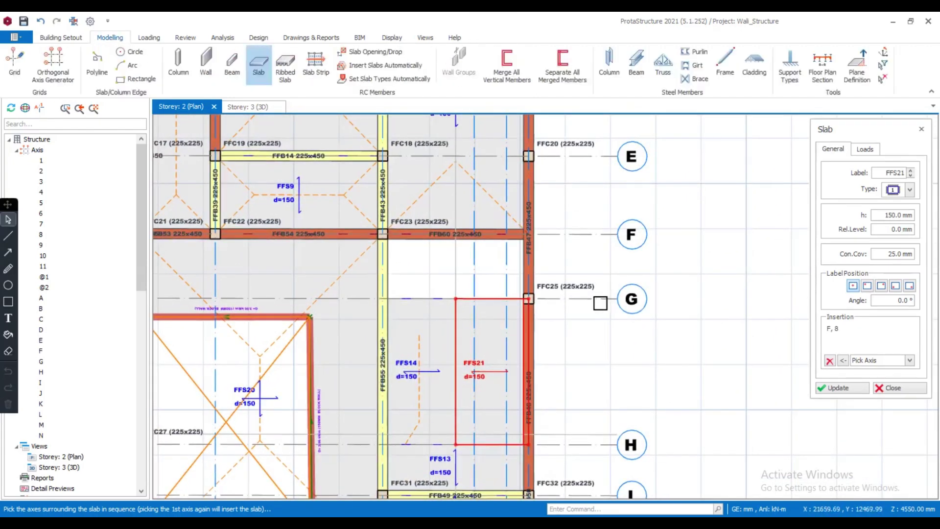
left_click(600, 303)
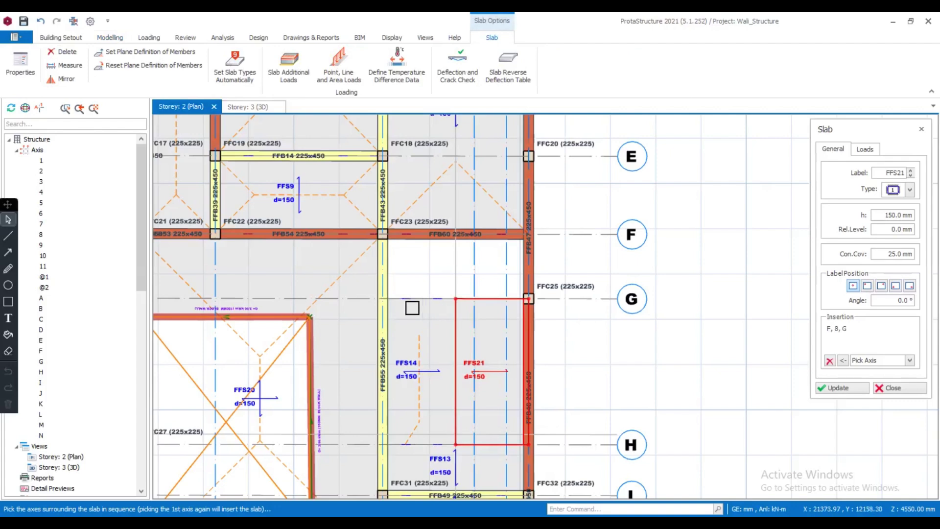
middle_click_drag(417, 347, 462, 204)
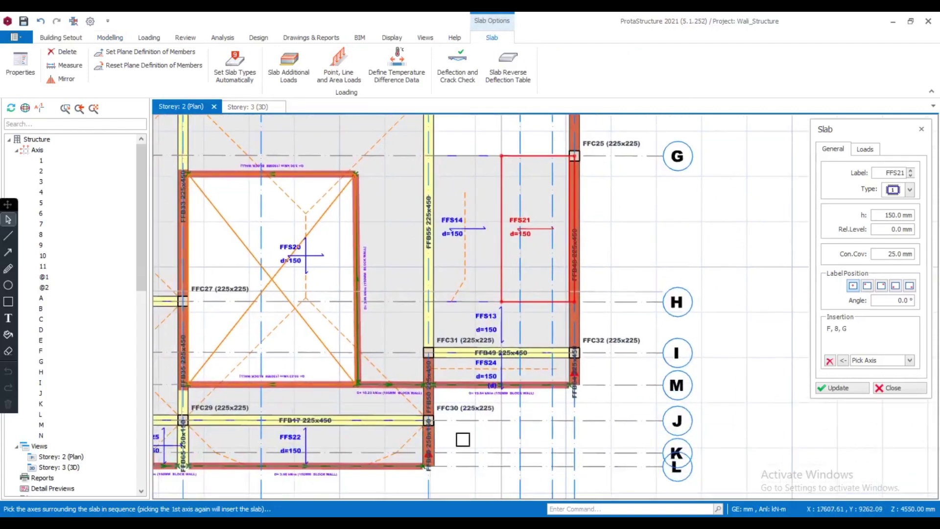
left_click(431, 494)
middle_click_drag(655, 161, 636, 273)
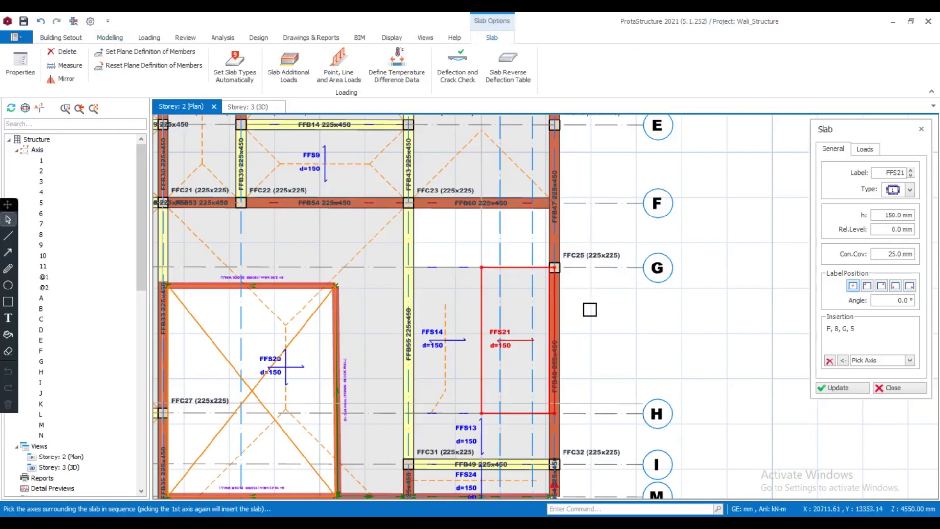
middle_click_drag(591, 308, 571, 205)
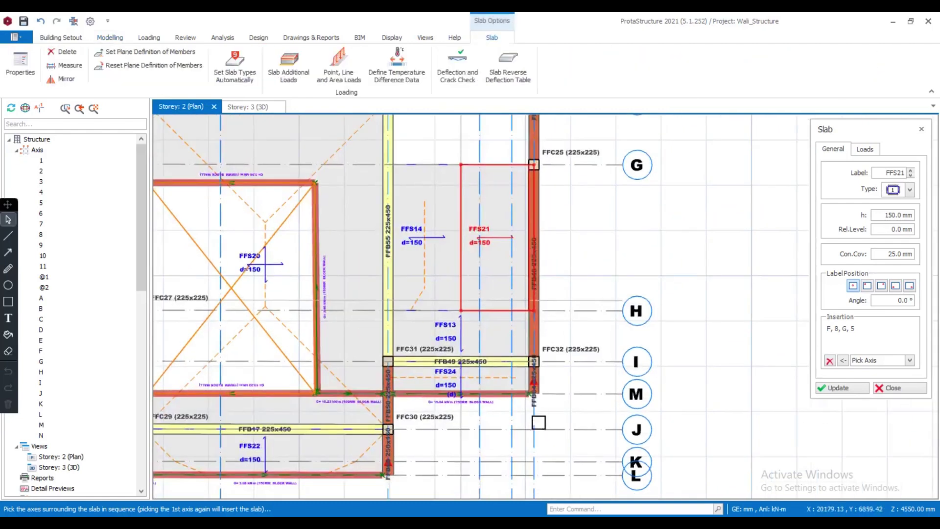
middle_click_drag(609, 273, 596, 368)
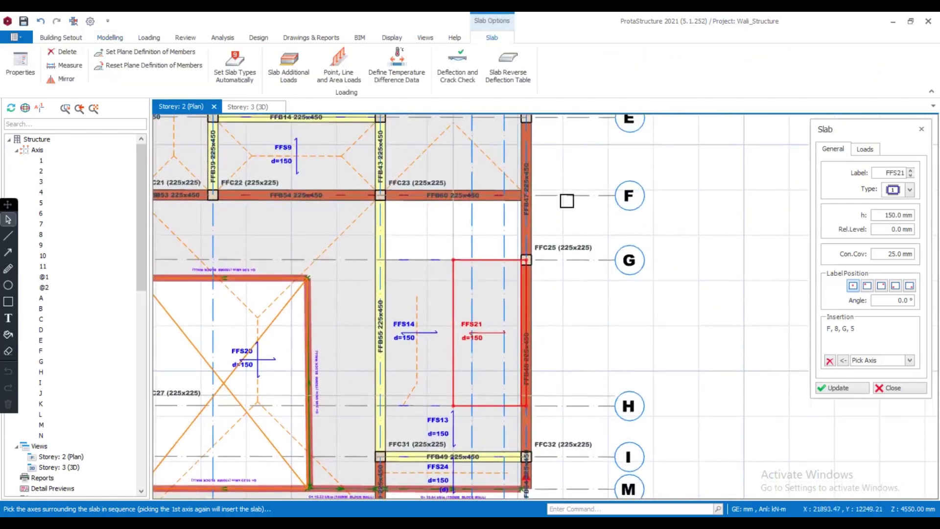
left_click(556, 198)
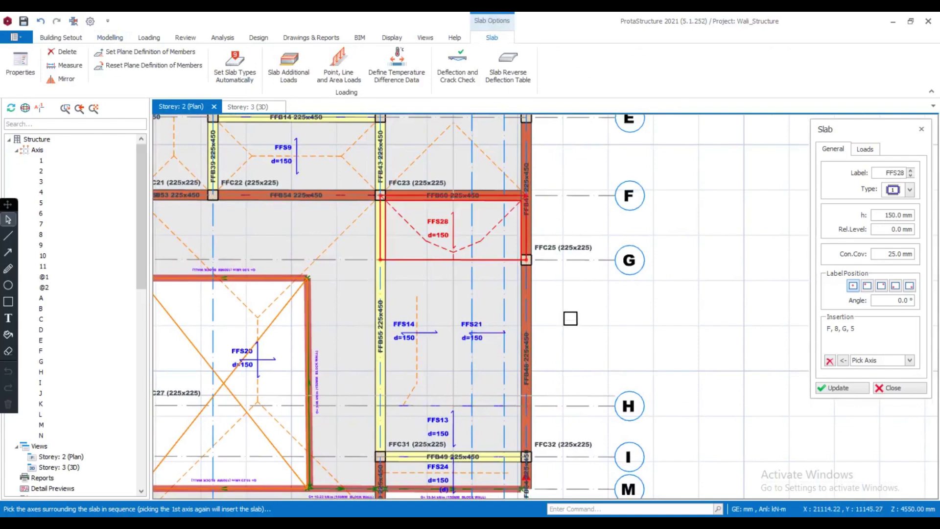
Inspect the bay's new slabs in the Storey: 3 3D view and return to the Storey: 2 plan
middle_click_drag(570, 318, 548, 296)
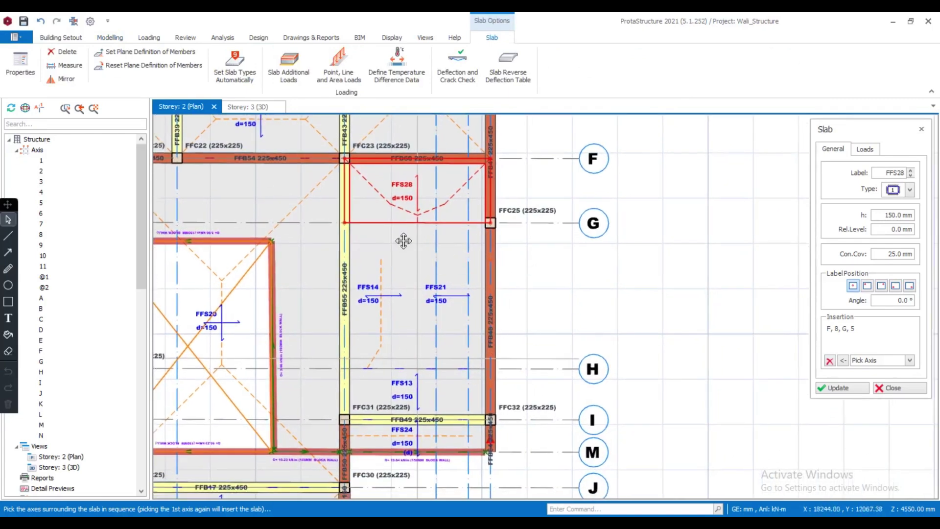
middle_click_drag(404, 241, 439, 298)
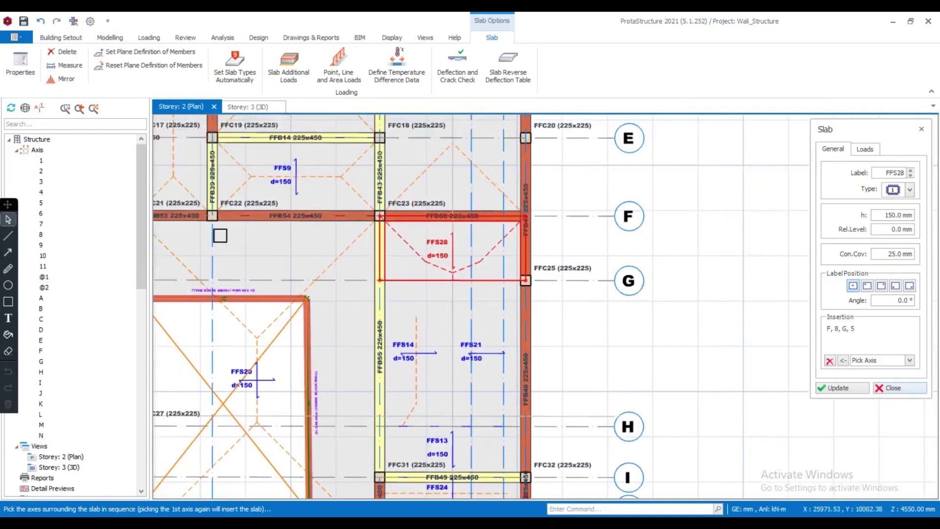
left_click(248, 107)
mouse_move(545, 305)
middle_mouse_down()
mouse_move(555, 284)
mouse_move(466, 273)
mouse_move(563, 313)
middle_mouse_up()
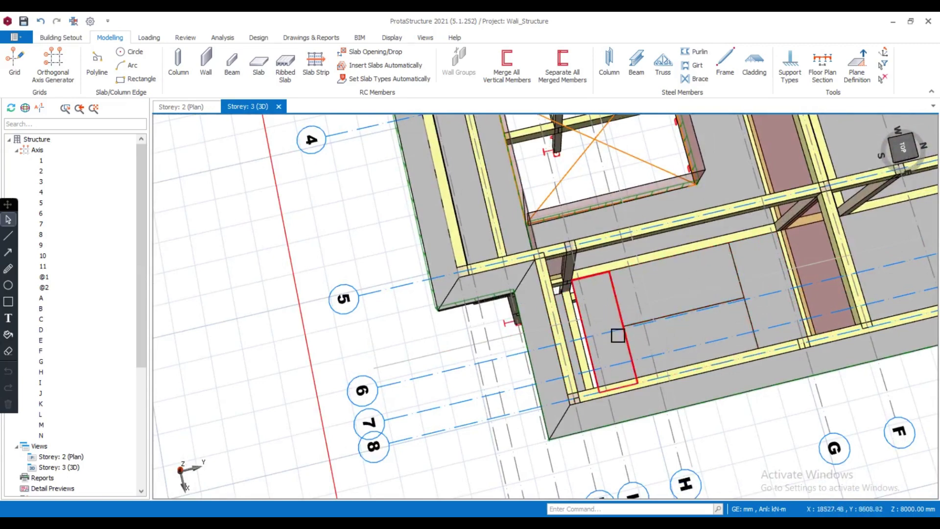
left_click(188, 109)
middle_click_drag(463, 308, 451, 275)
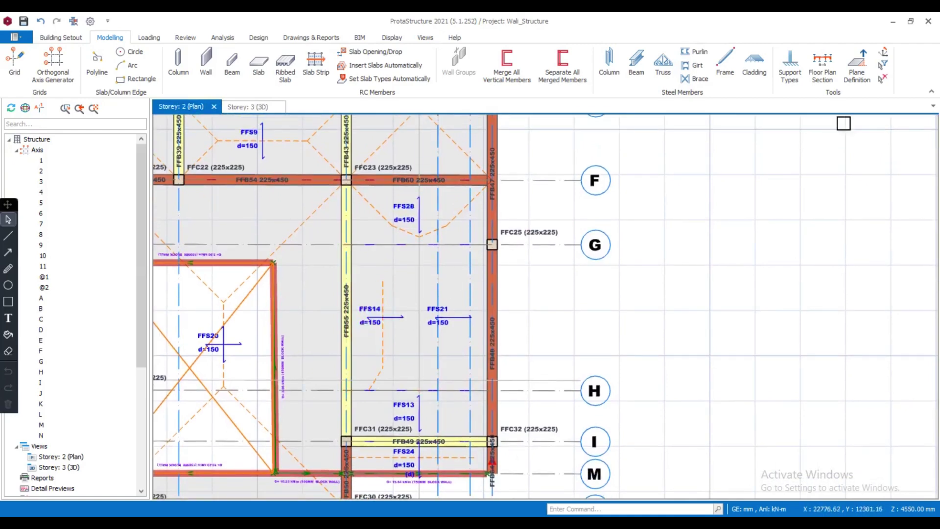
Start a plane definition and look through its available insertion methods
left_click(858, 72)
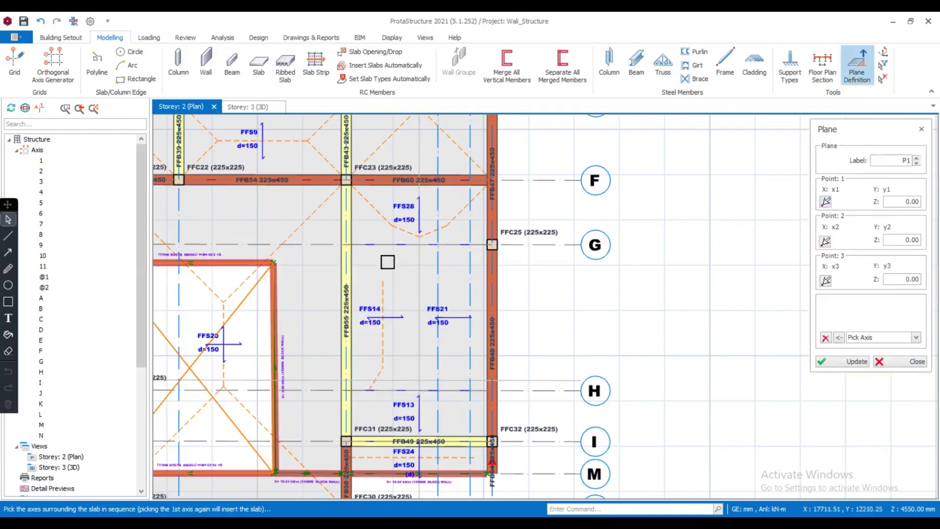
left_click(871, 337)
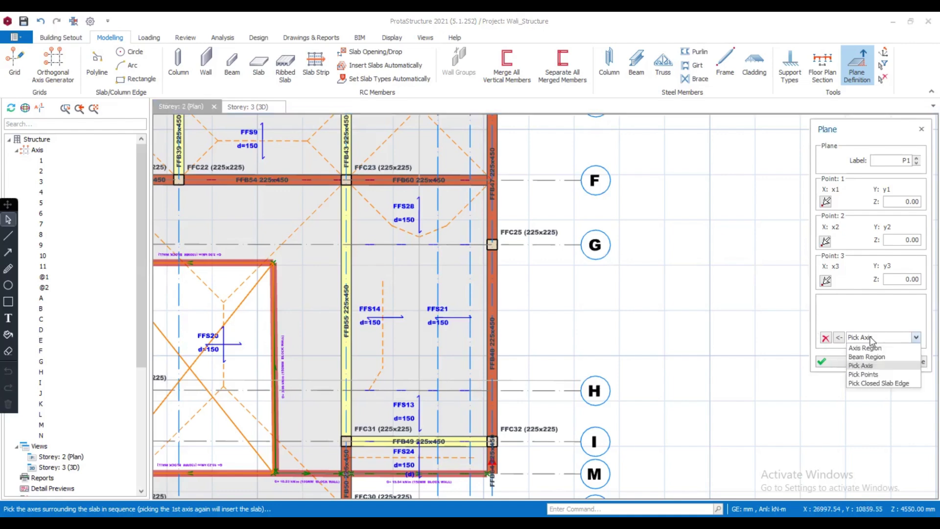
left_click(871, 338)
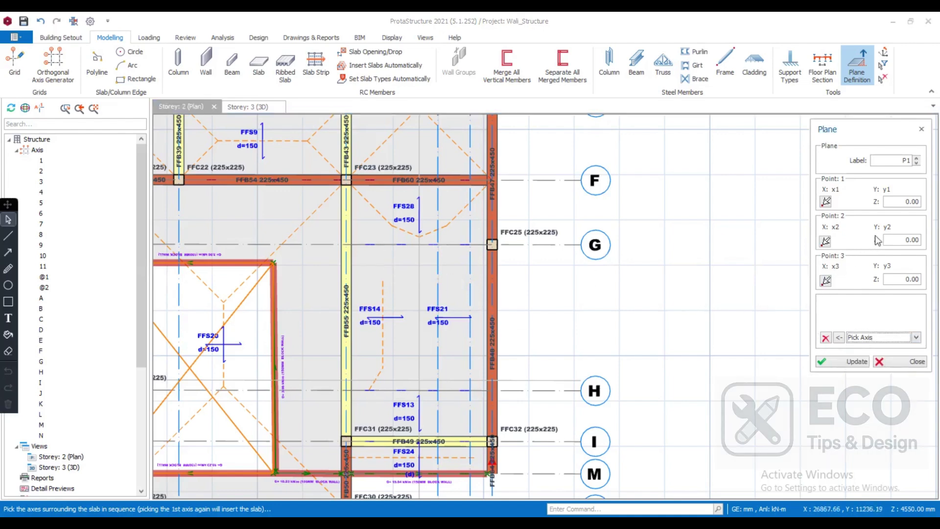
Try to set the plane's control point 1 where axes G and 11 meet, with axis G as the first boundary
left_click(826, 202)
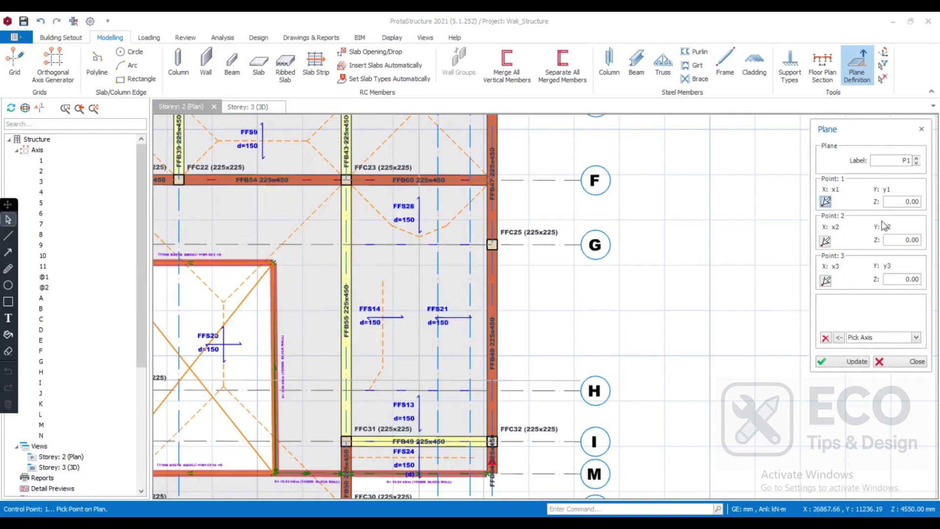
left_click(414, 240)
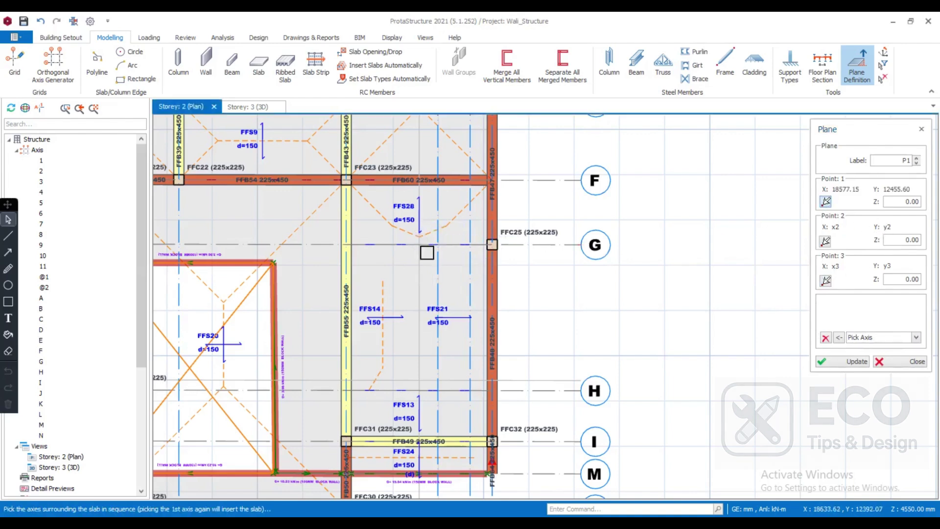
left_click(524, 249)
left_click(529, 252)
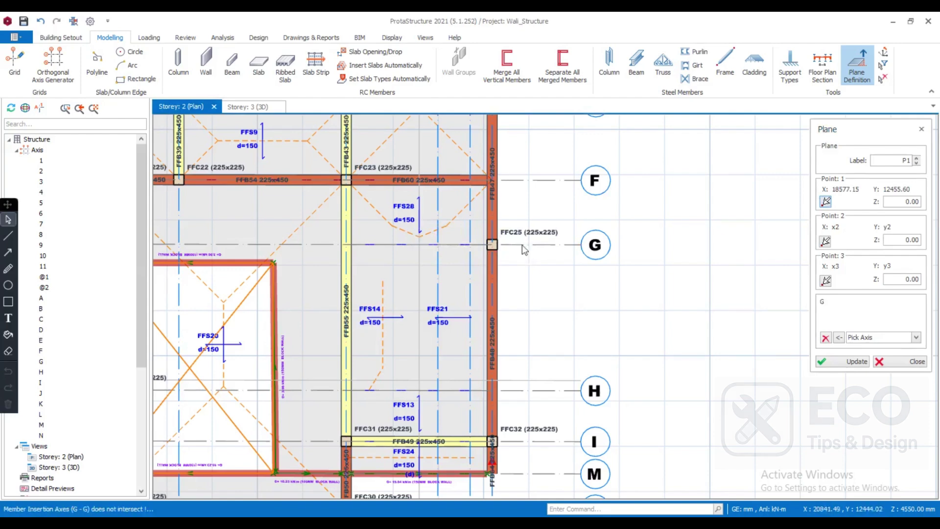
middle_click_drag(520, 378, 512, 336)
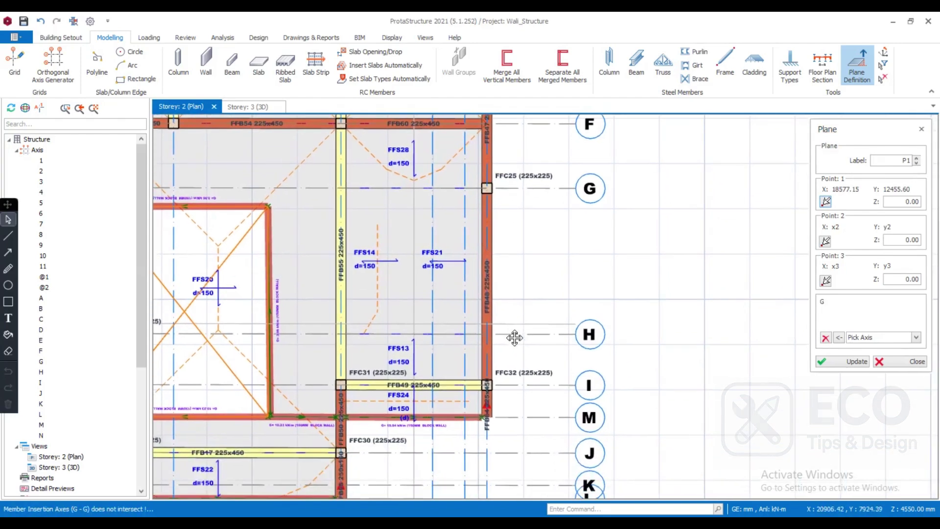
Try to set the plane's control point 2 where axes G and 8 meet, at column FFC25
left_click(826, 241)
middle_click_drag(492, 257, 505, 269)
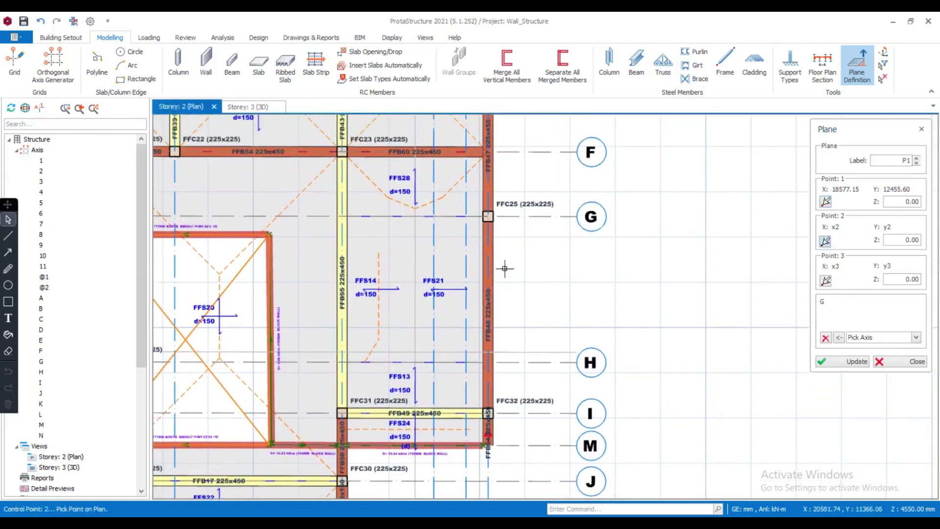
middle_click_drag(495, 370, 509, 359)
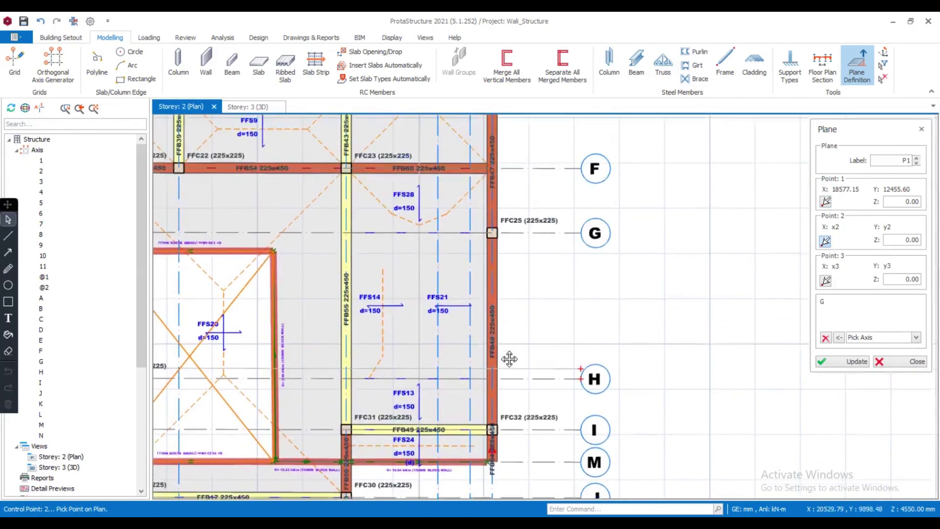
left_click(492, 238)
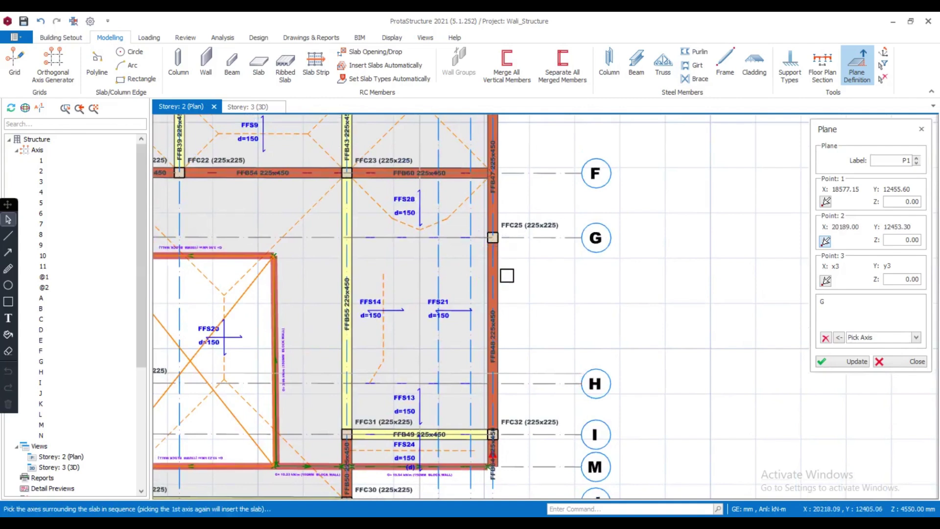
Set the insertion method to Pick Points and insert a plane over slab FFS21, using the axis intersections at its corners
left_click(916, 338)
left_click(875, 375)
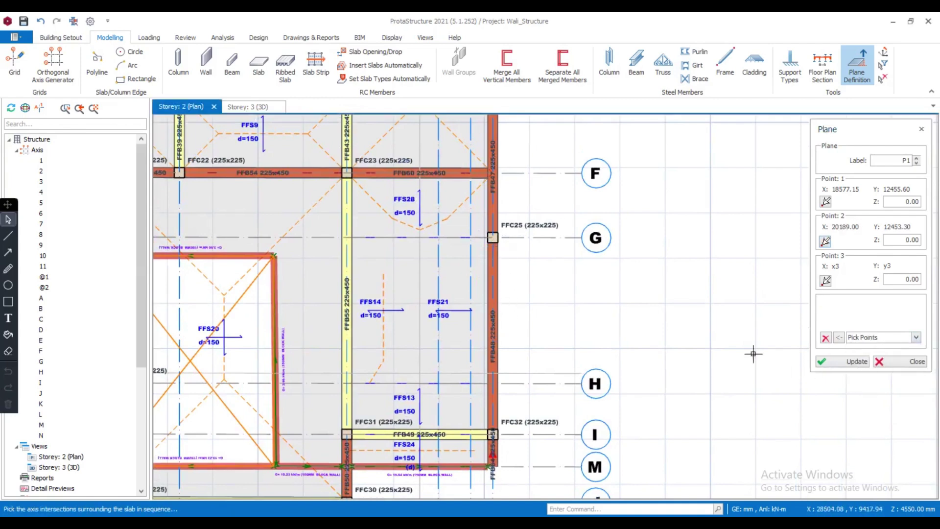
middle_click_drag(519, 306, 529, 353)
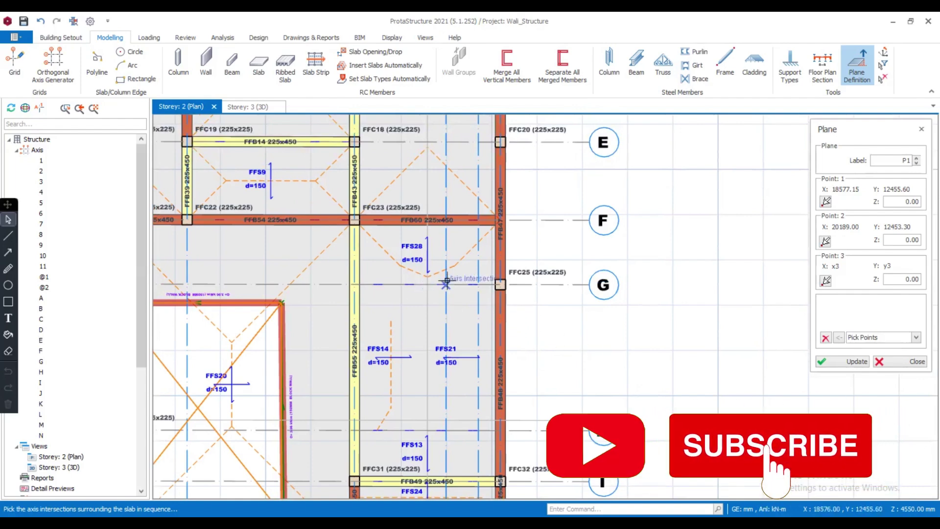
left_click(500, 284)
middle_click_drag(488, 428, 480, 333)
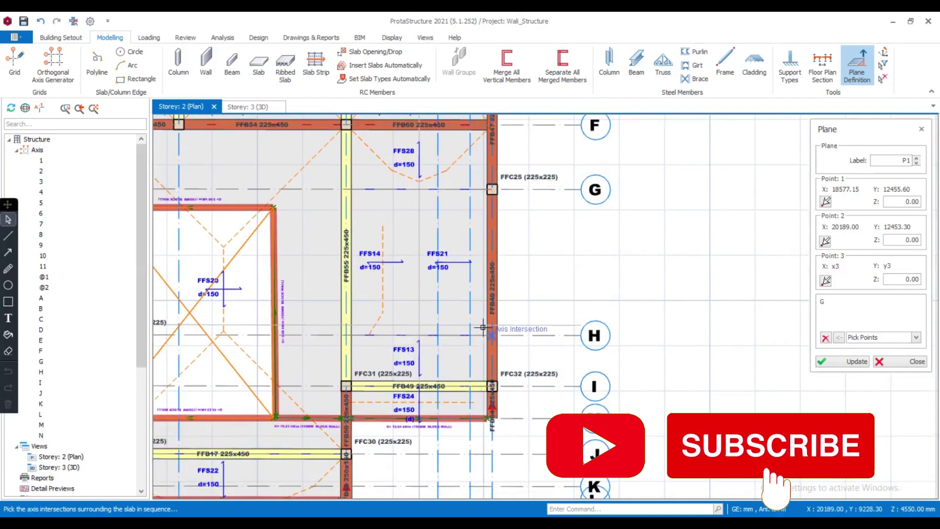
scroll(483, 329, "up", 1)
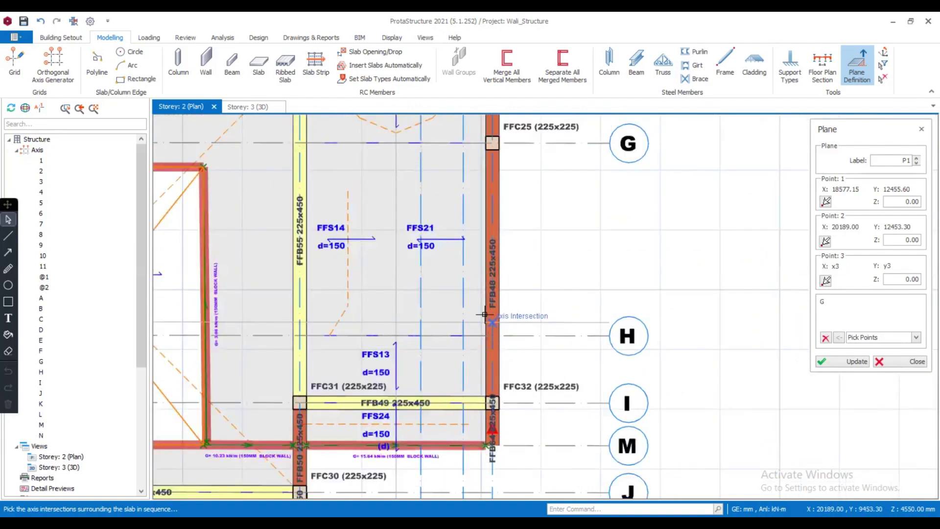
left_click(484, 314)
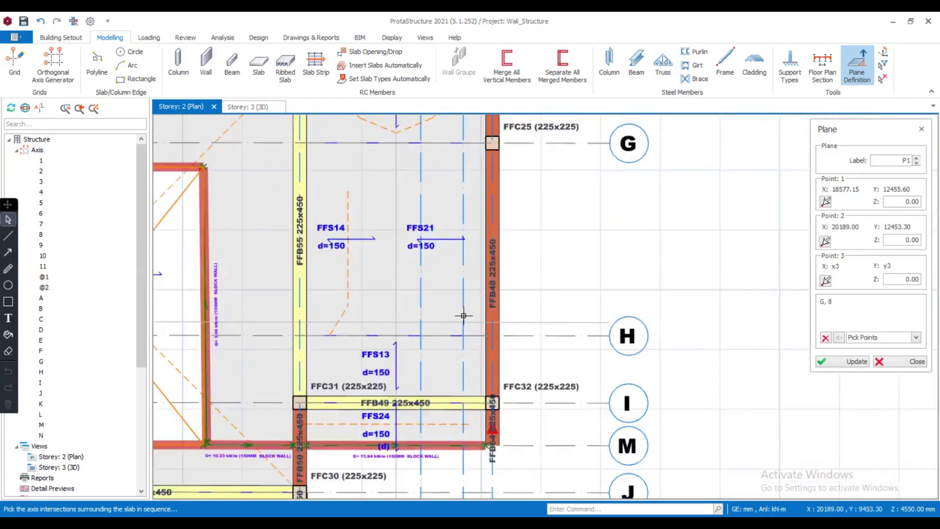
left_click(387, 313)
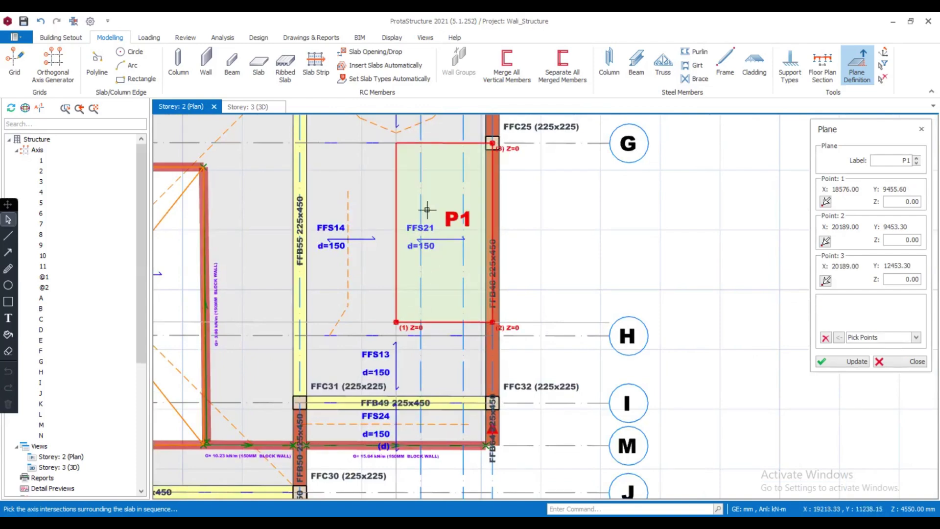
Insert a second plane over slab FFS14 through its corner axis intersections and finish the plane definition
scroll(456, 259, "up", 3)
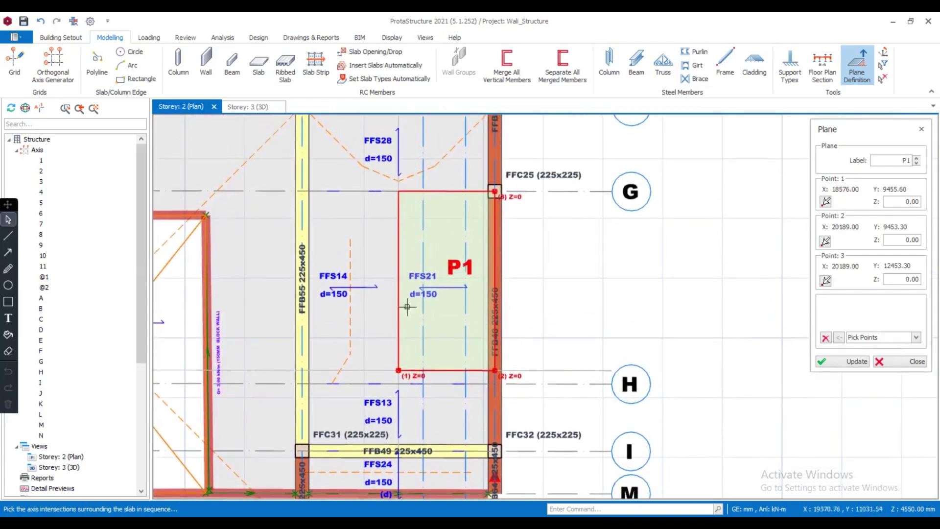
left_click(292, 182)
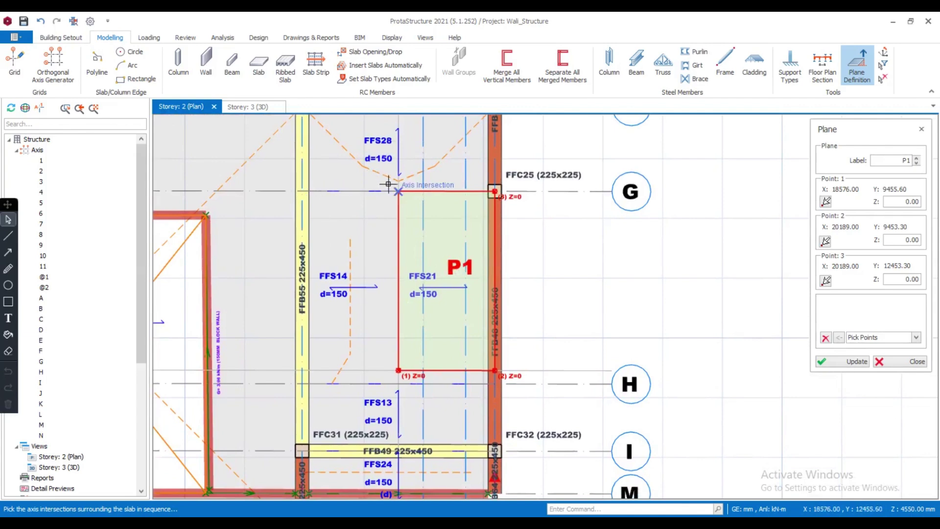
left_click(301, 359)
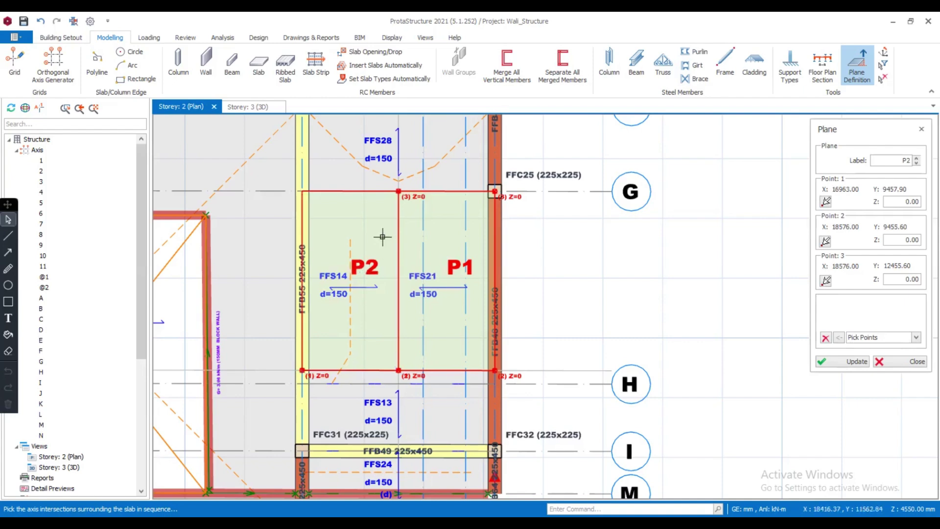
middle_click_drag(420, 346, 428, 228)
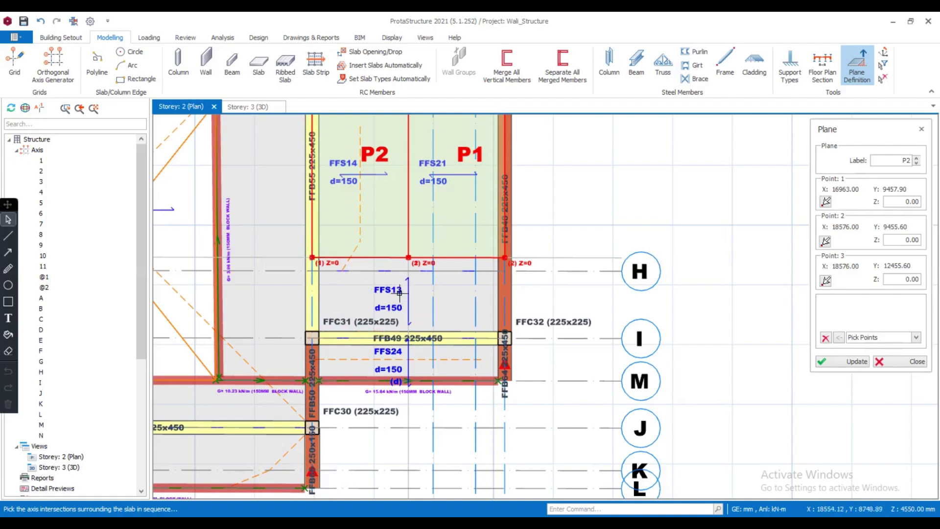
left_click(923, 363)
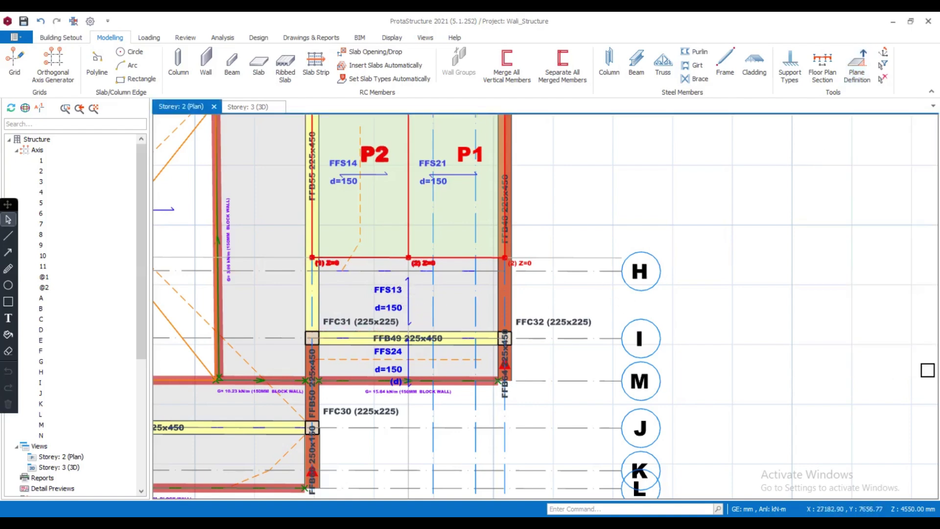
Set the relative level of slab FFS13 to -1725 mm and inspect the lowered slab in the 3D view
double_click(410, 299)
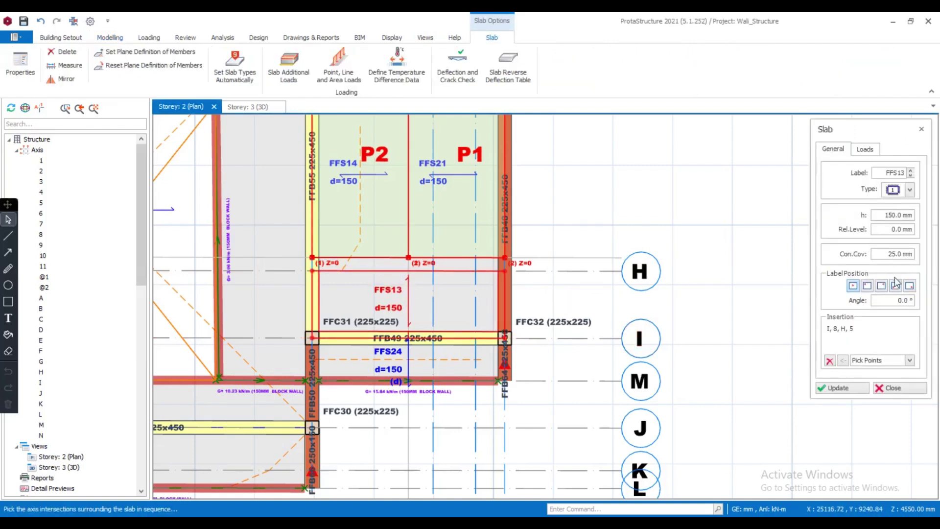
left_click(889, 229)
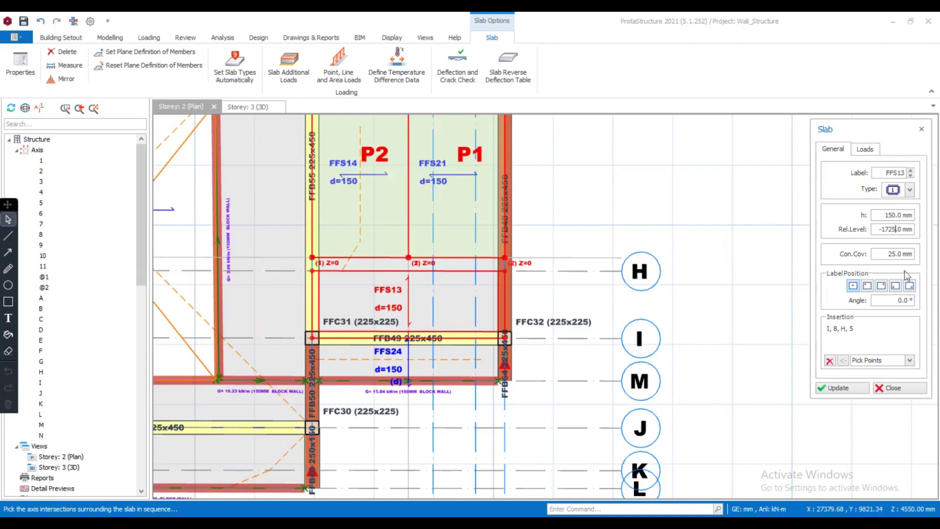
left_click(837, 394)
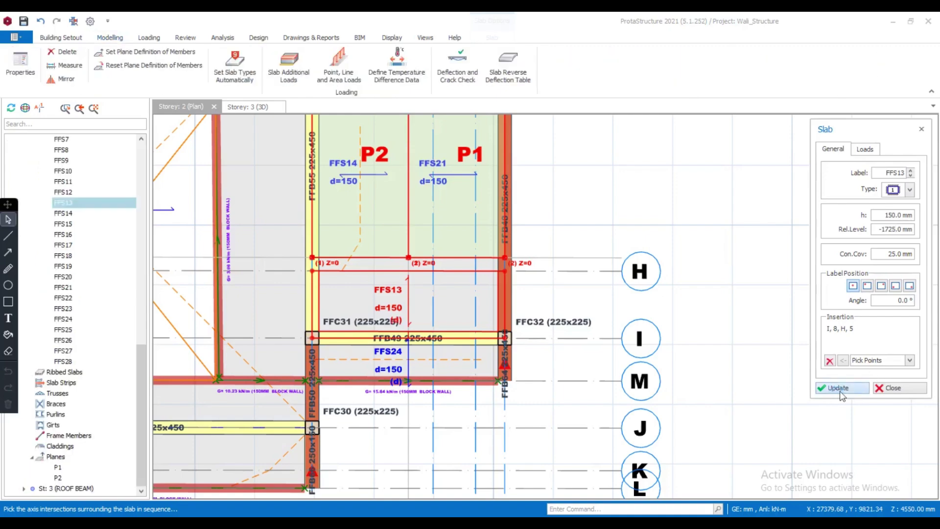
left_click(240, 107)
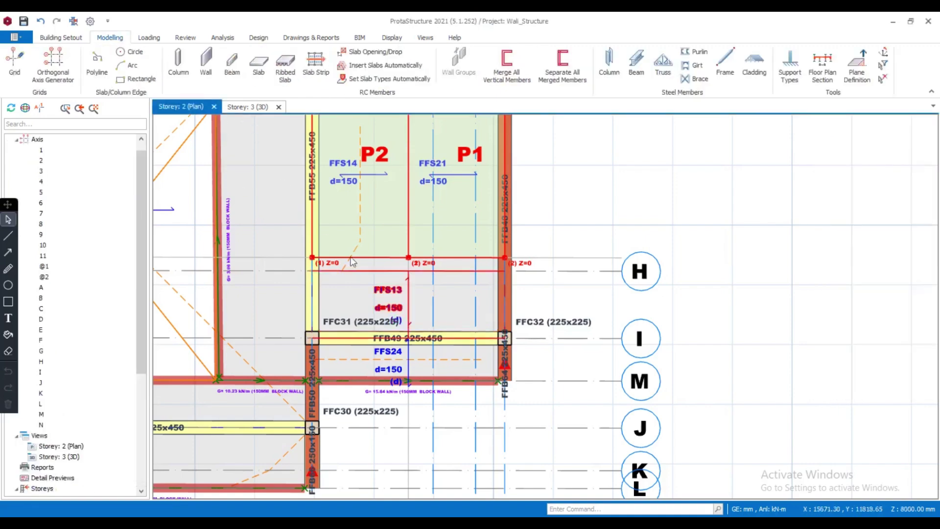
middle_click_drag(562, 292, 545, 250)
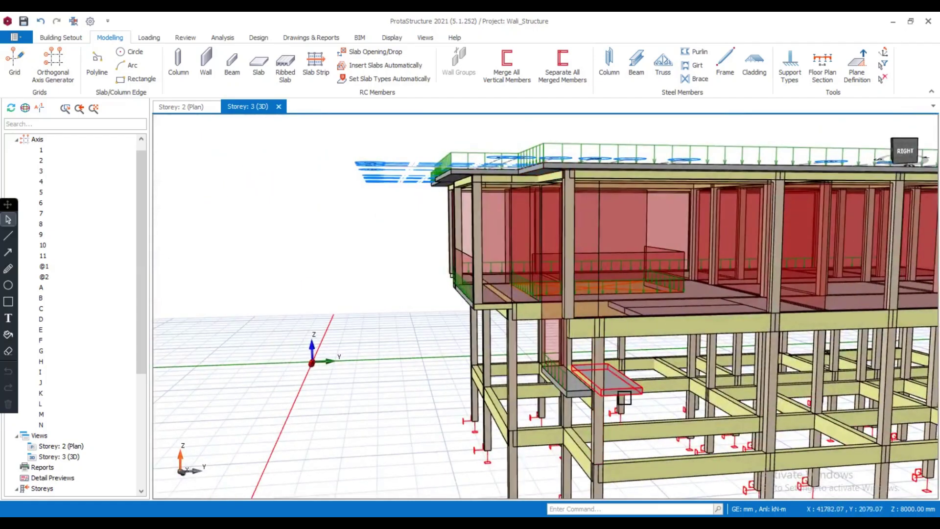
middle_click_drag(618, 399, 656, 430)
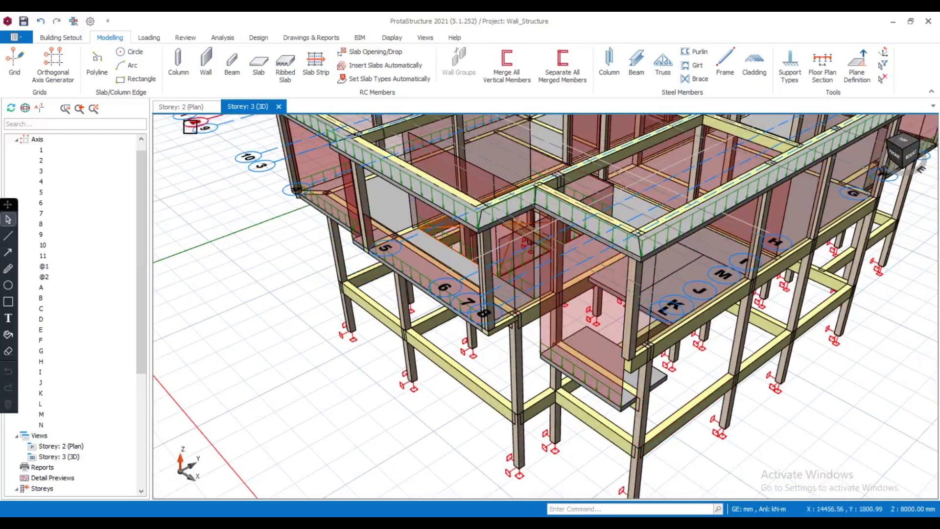
In the storey 2 plan, set the Z levels of plane P2's points 1 and 2 to -1750 mm
left_click(190, 110)
scroll(380, 315, "down", 2)
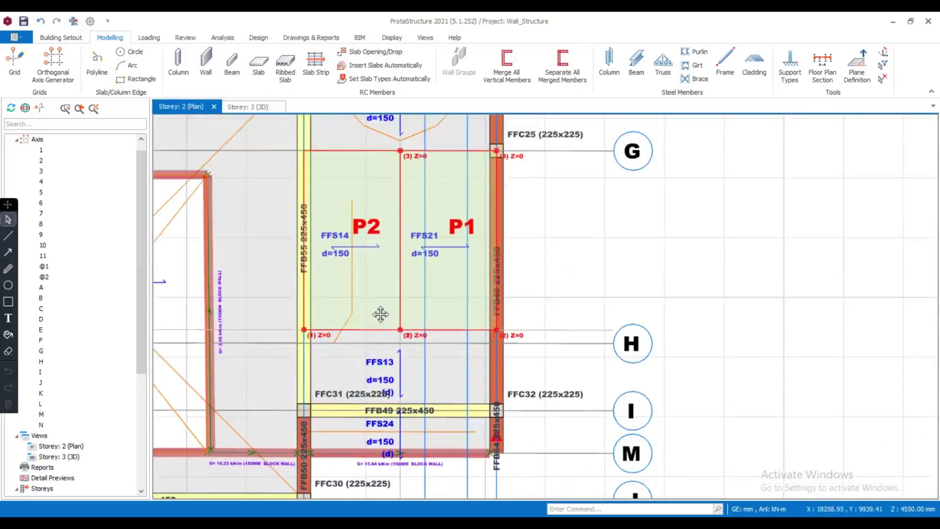
scroll(365, 235, "up", 2)
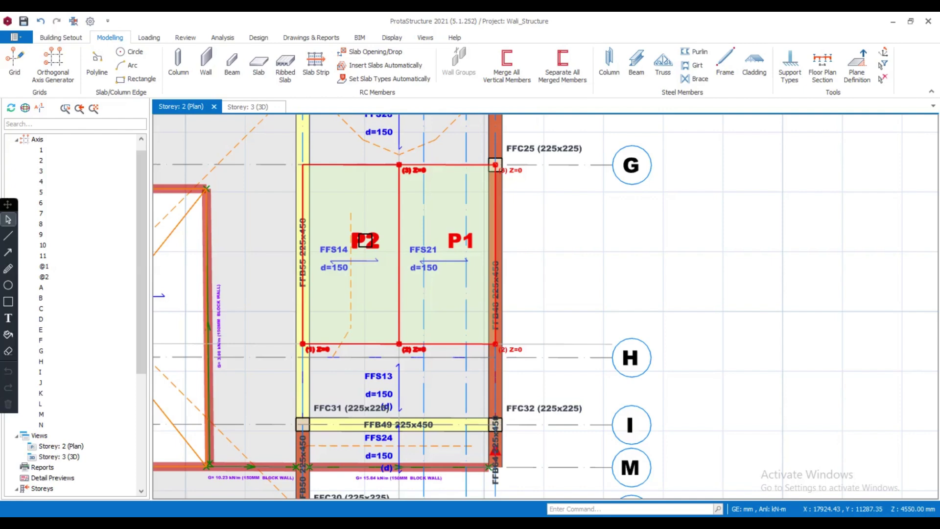
left_click(365, 241)
double_click(365, 240)
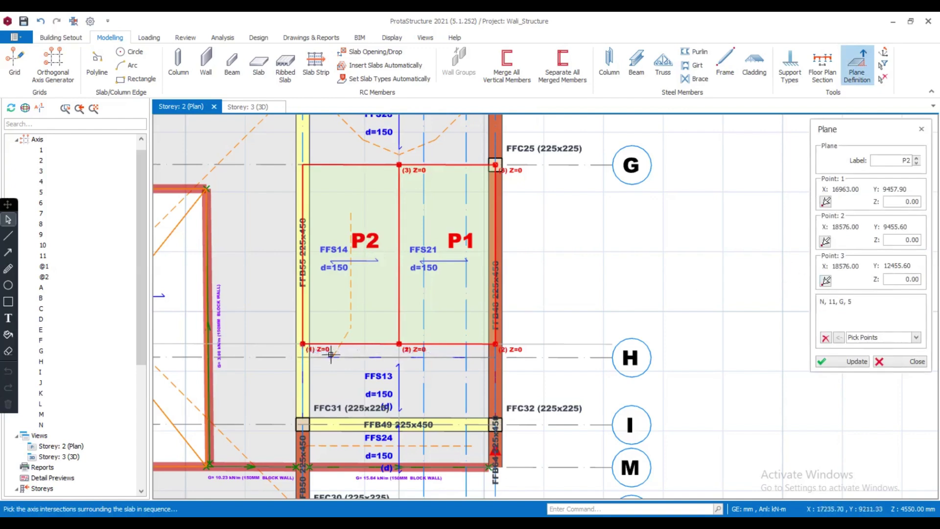
scroll(331, 353, "up", 5)
scroll(327, 318, "down", 1)
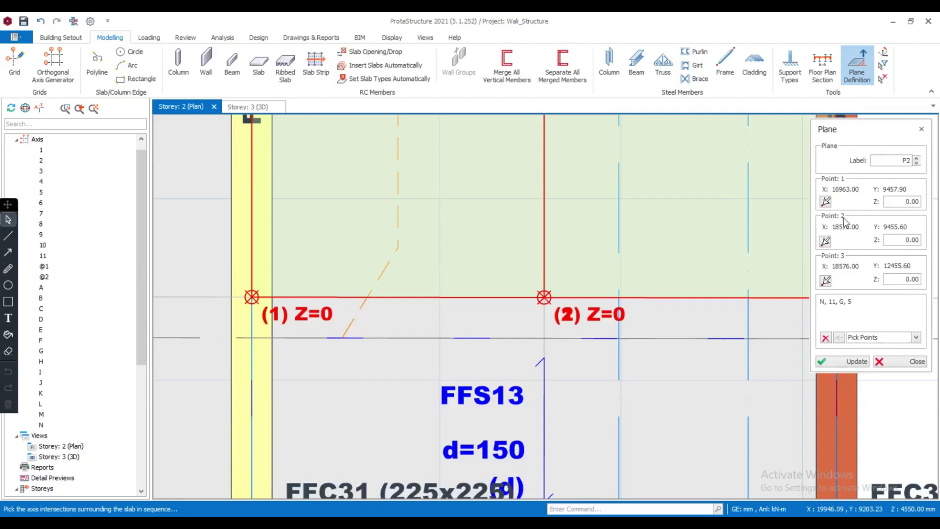
left_click(900, 201)
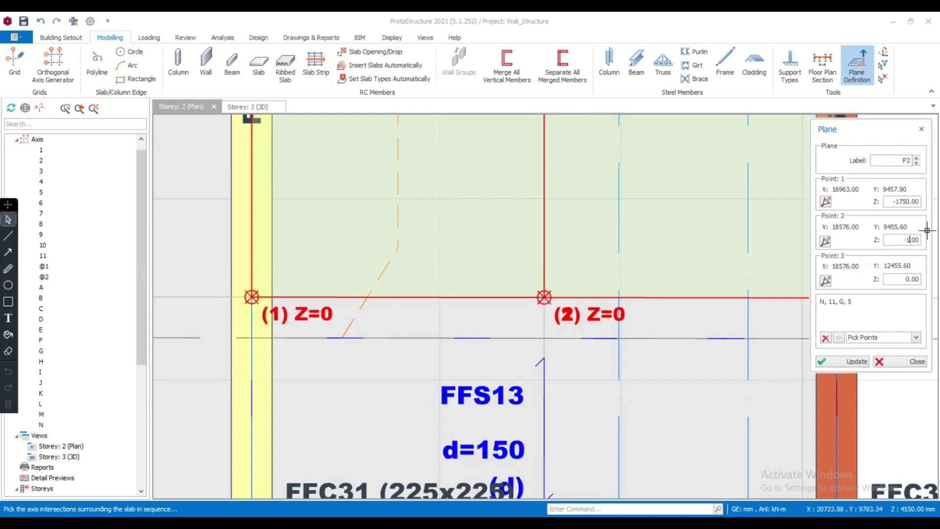
left_click(854, 362)
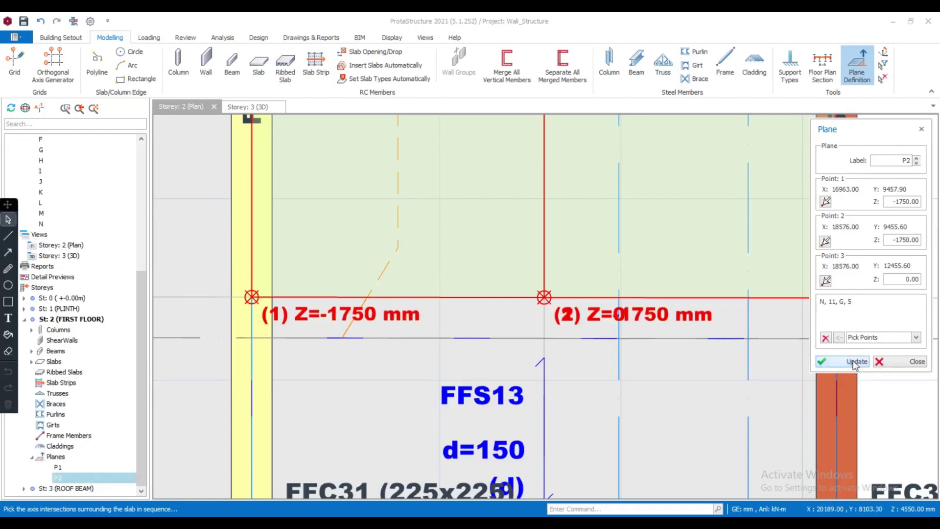
Examine the slabs beneath the planes in the 3D view and return to the storey 2 plan around axis H
left_click(246, 112)
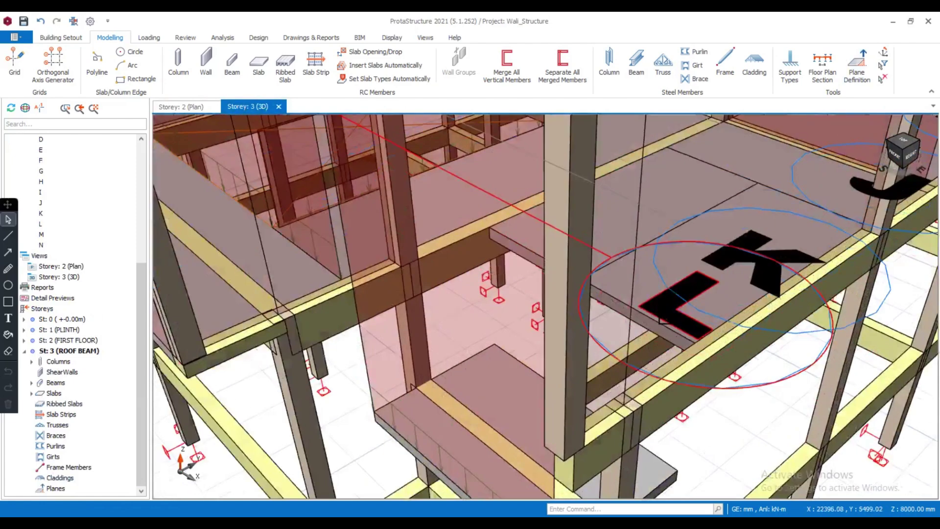
scroll(658, 313, "up", 5)
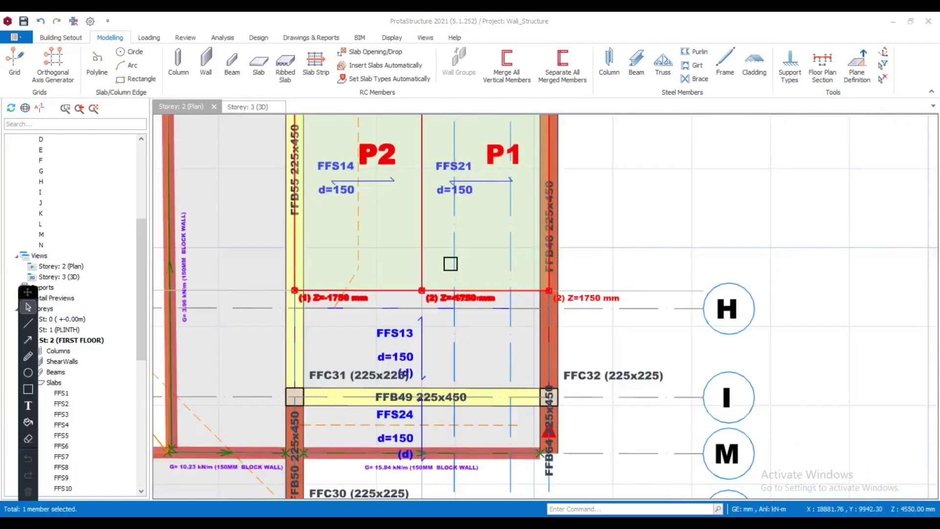
scroll(397, 305, "up", 3)
scroll(512, 287, "down", 3)
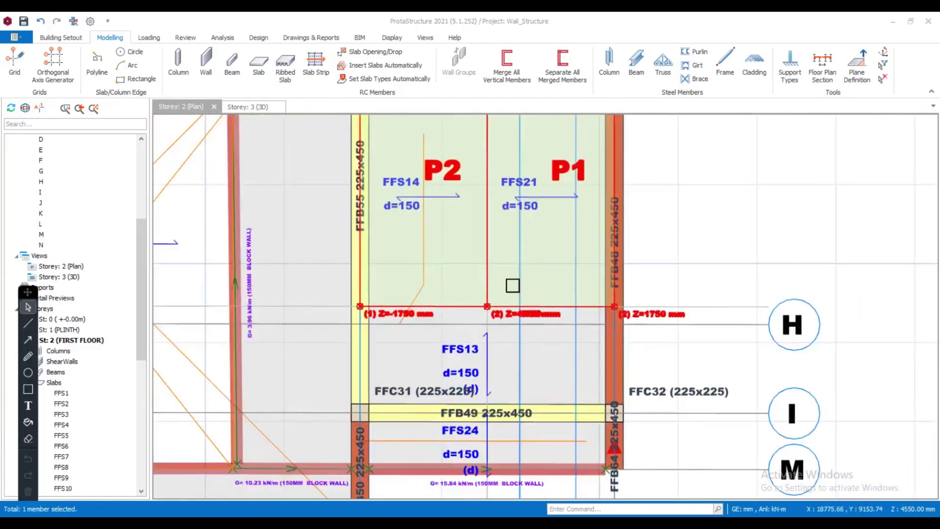
middle_click_drag(512, 283, 515, 212)
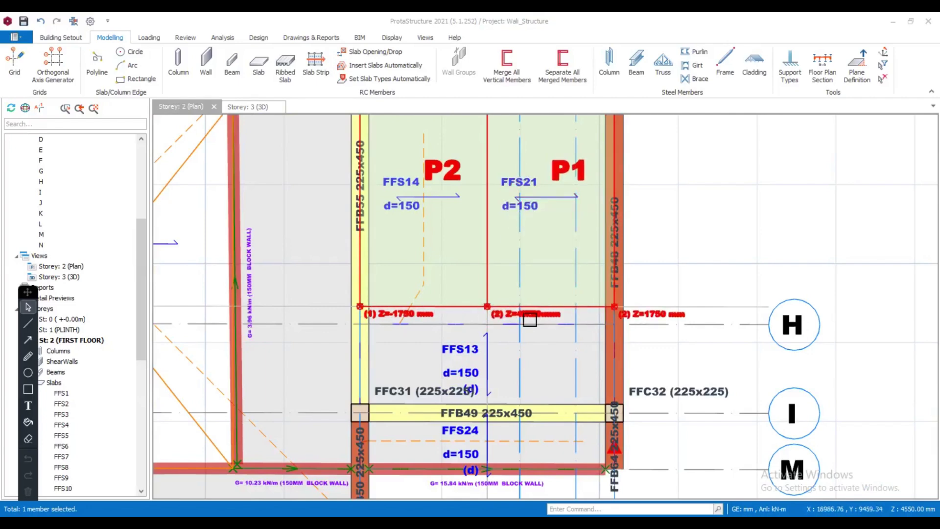
Review the general properties and insertion axes of slab FFS21, leaving them as they are
left_click(511, 187)
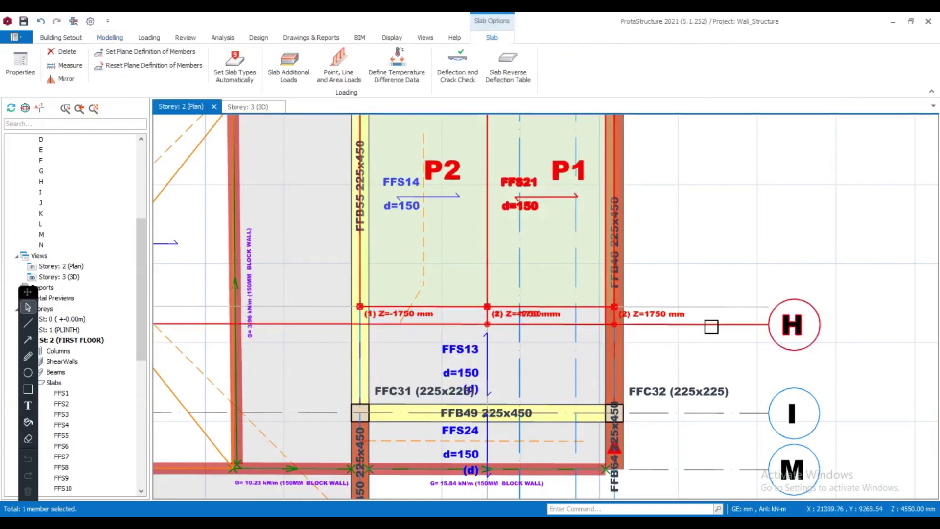
left_click(512, 184)
double_click(511, 184)
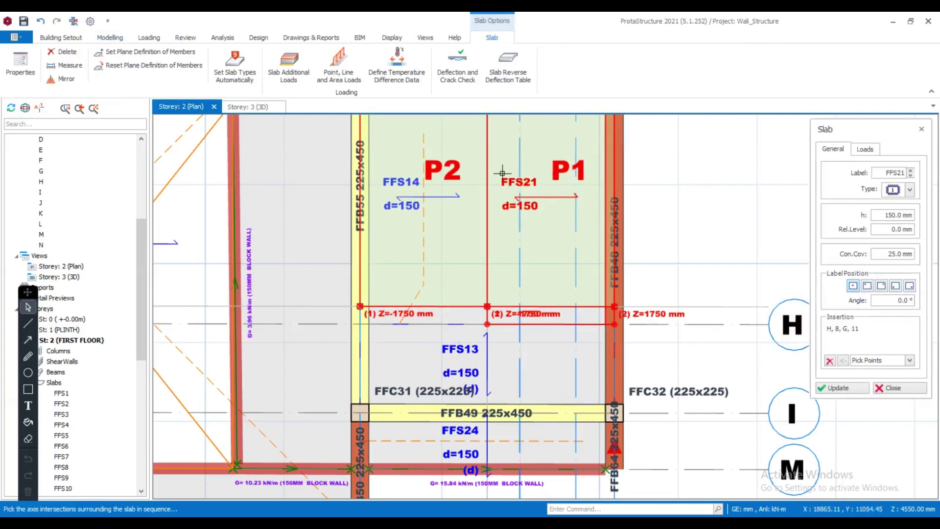
left_click(833, 334)
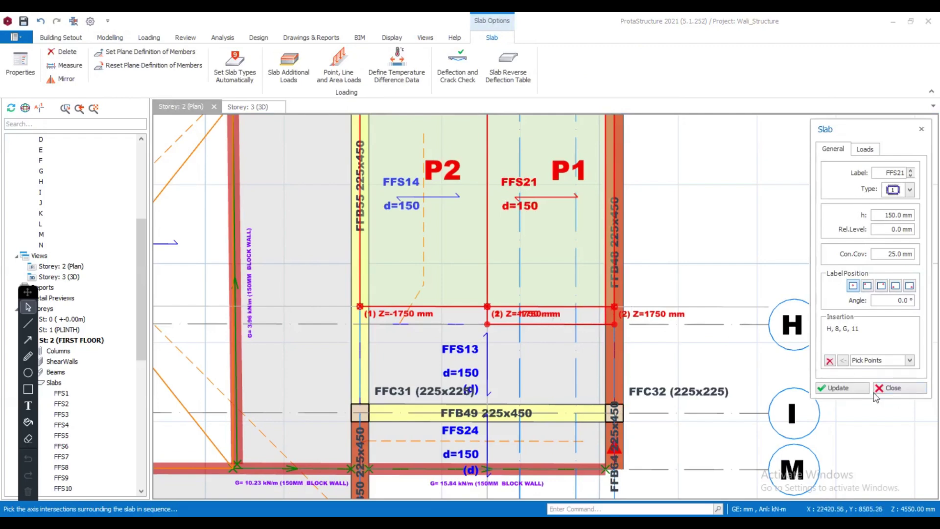
left_click(899, 390)
Delete slab FFS21 under plane P1 and slab FFS13 between axes H and I
left_click(515, 187)
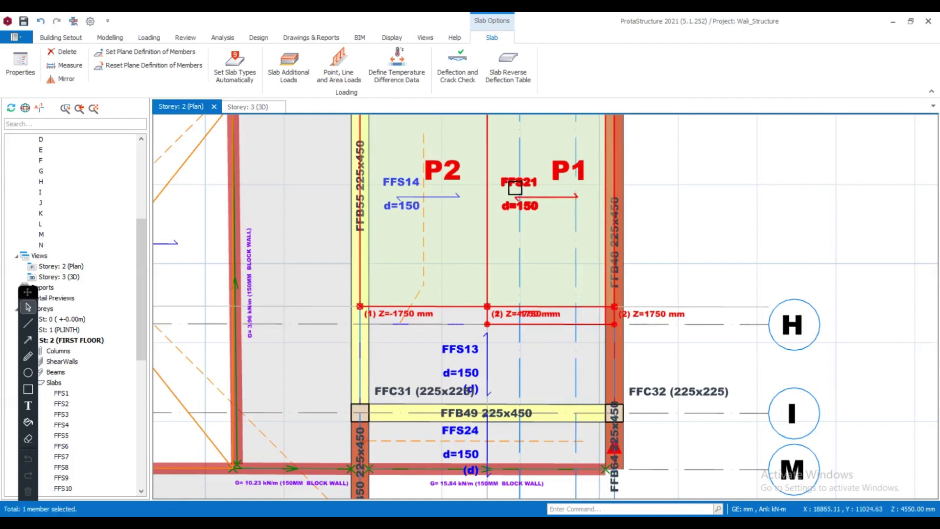
key("Delete")
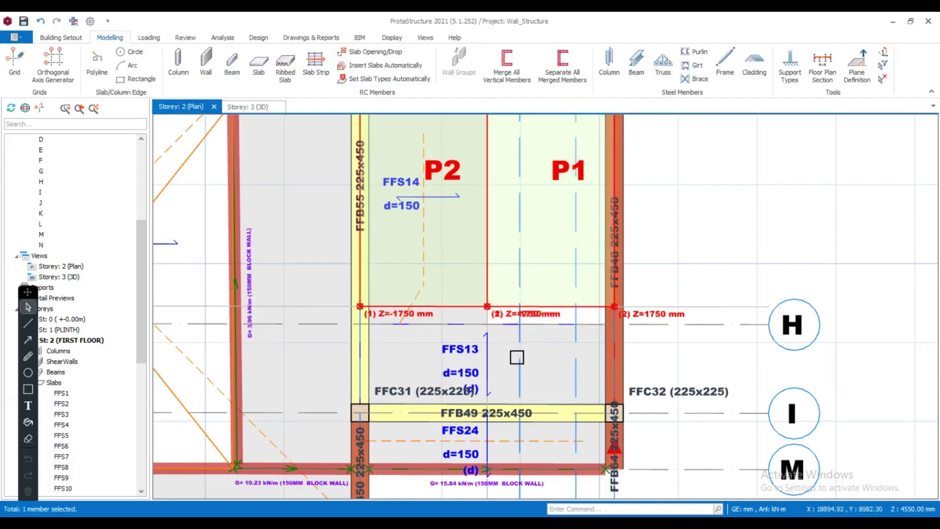
middle_click_drag(517, 357, 505, 388)
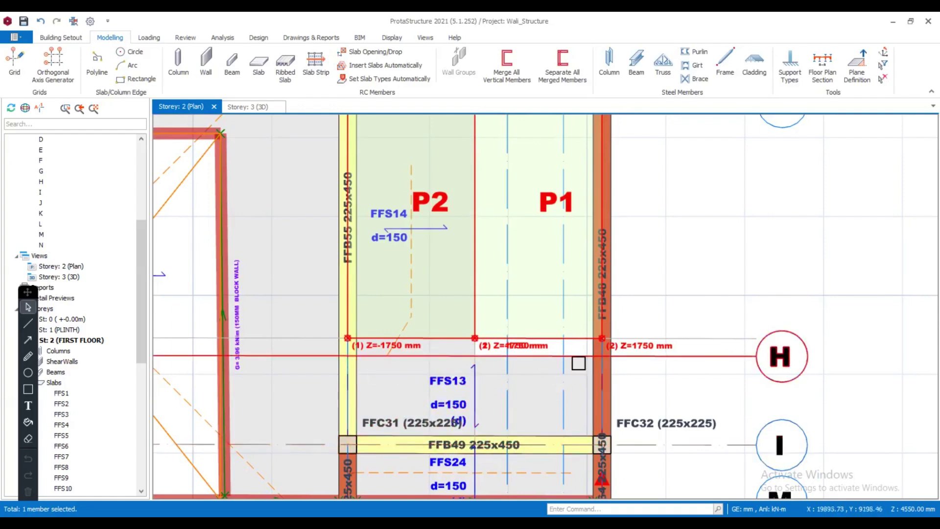
left_click(447, 384)
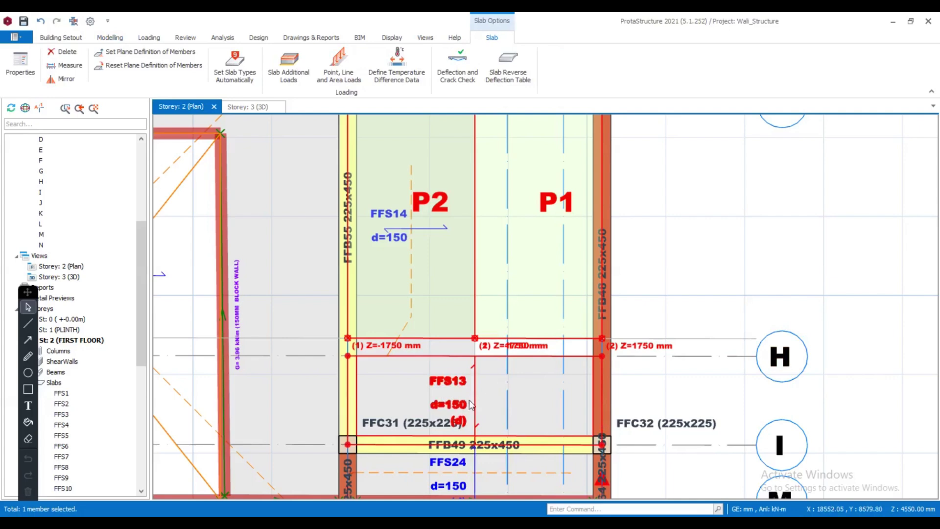
key("Delete")
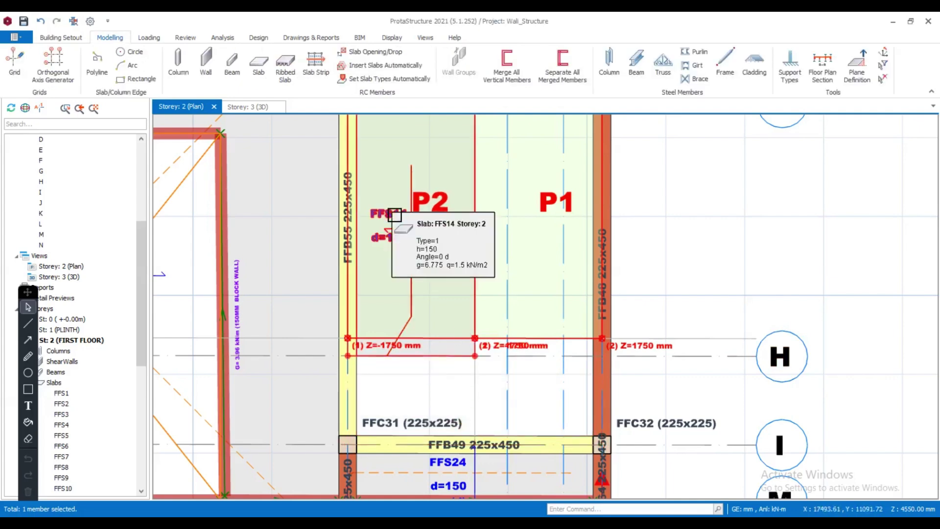
Measure the distance from axis H to axis I along axis 5, and delete slab FFS14 under plane P2
left_click(383, 213)
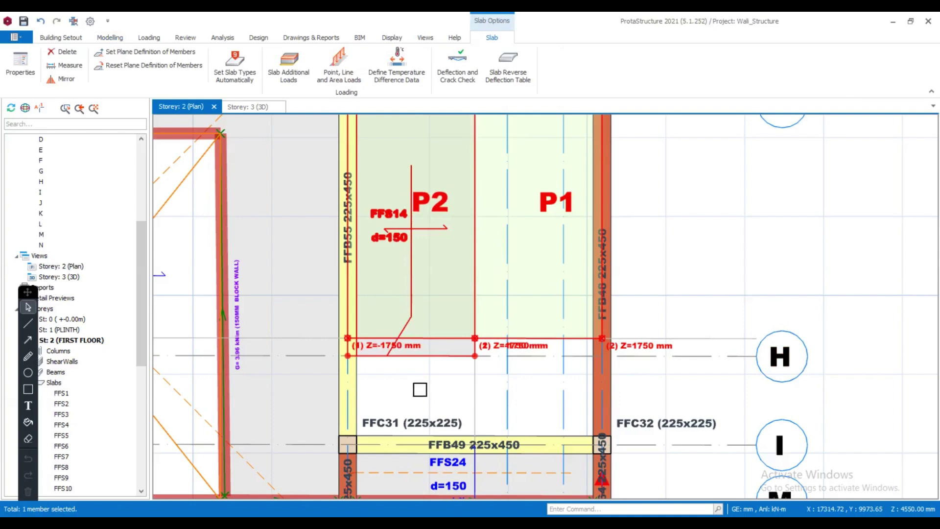
right_click(415, 376)
left_click(461, 276)
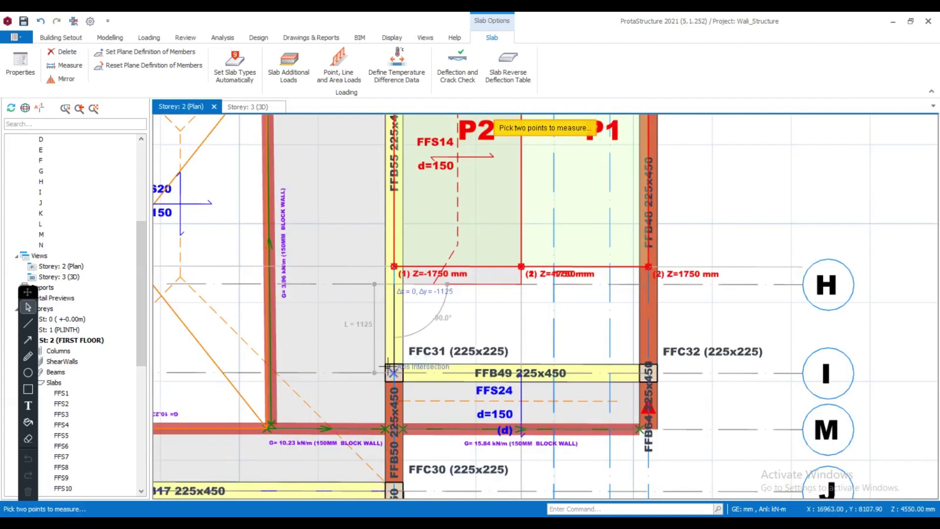
left_click(389, 367)
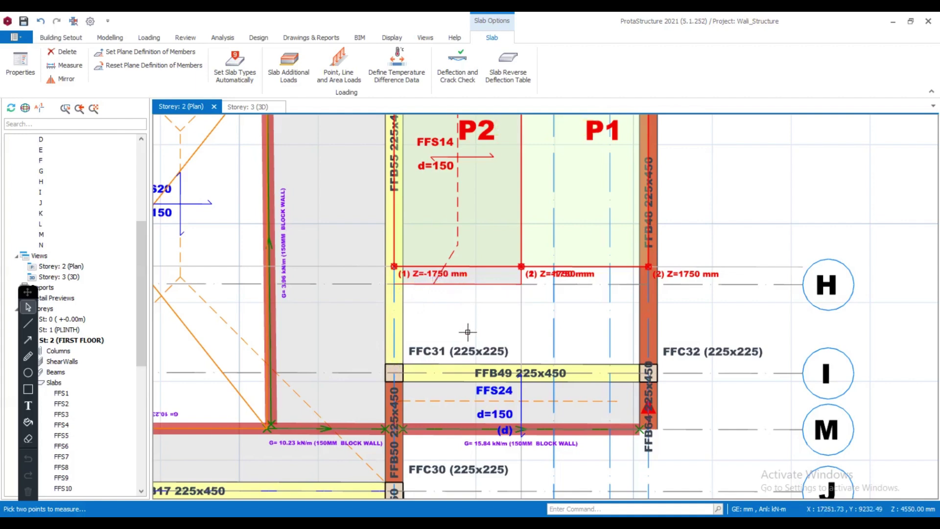
middle_click_drag(511, 293, 486, 362)
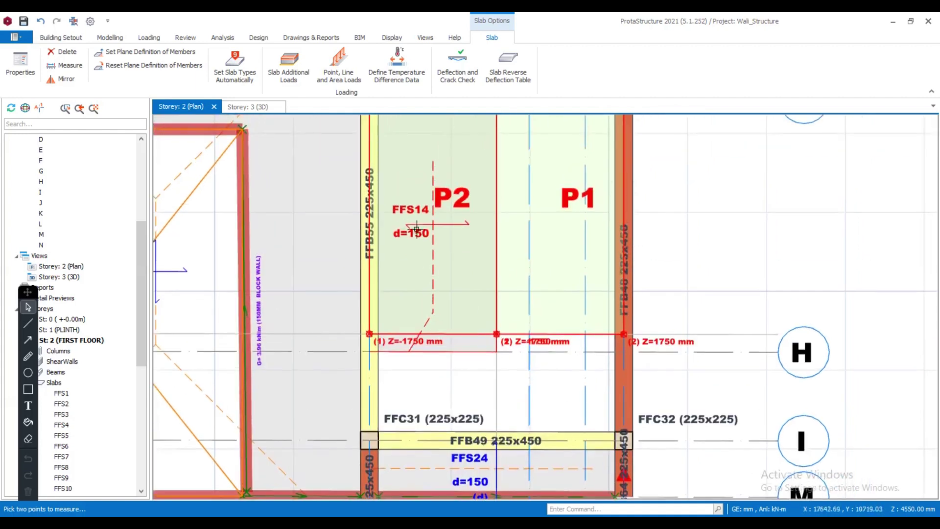
key("Escape")
key("Escape")
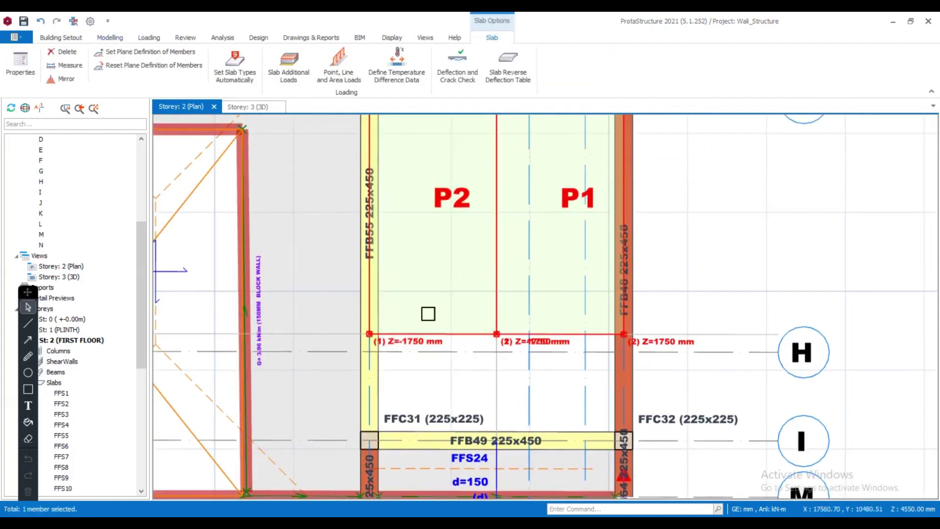
Set up a new 150 mm slab with the Terrace/Balcony dead load and the General domestic use imposed load of 1.5 kN/m2
left_click(259, 62)
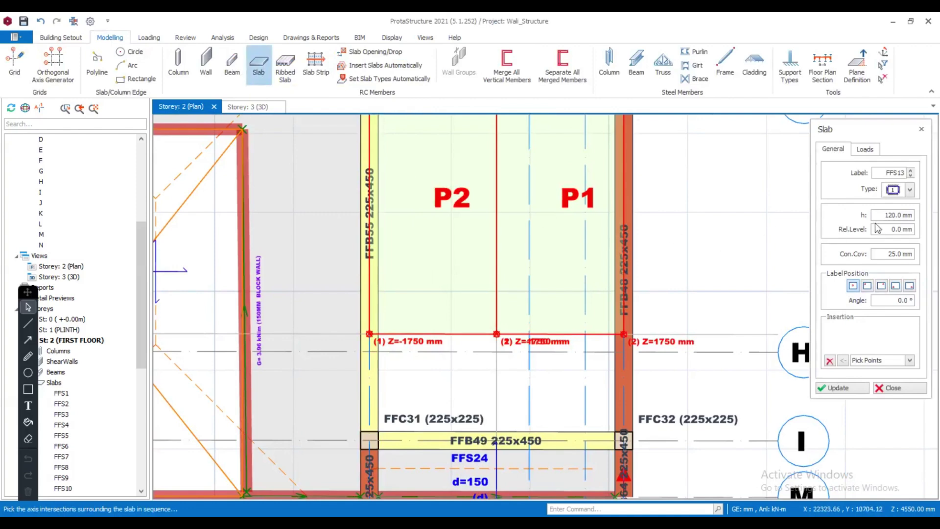
left_click(899, 215)
type("150")
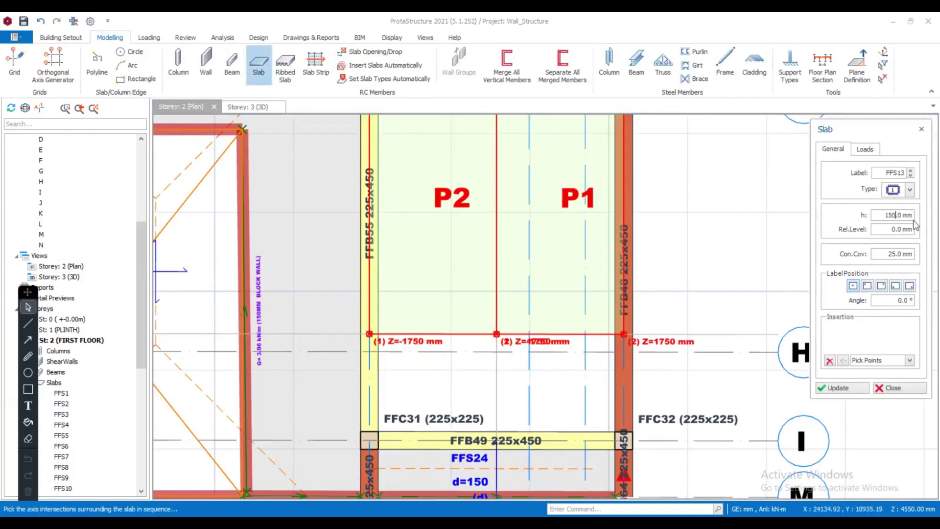
left_click(865, 149)
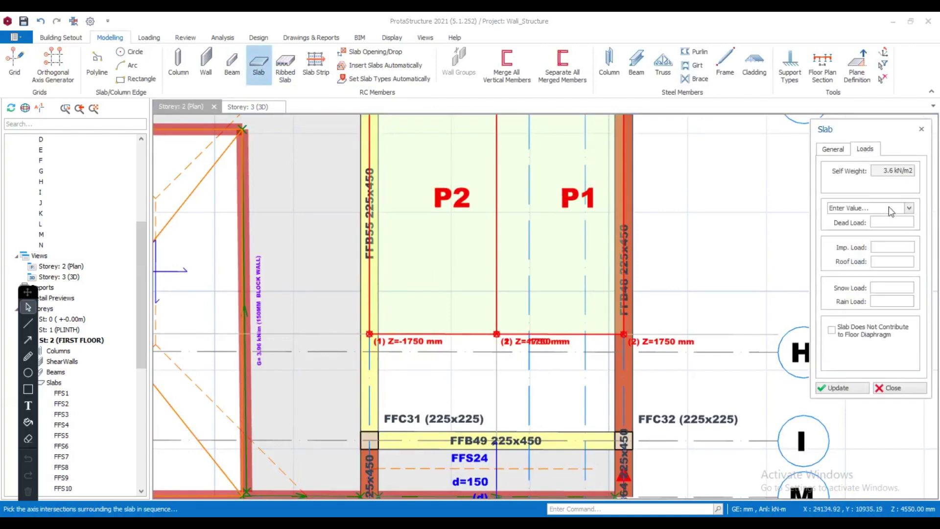
left_click(871, 212)
left_click(871, 248)
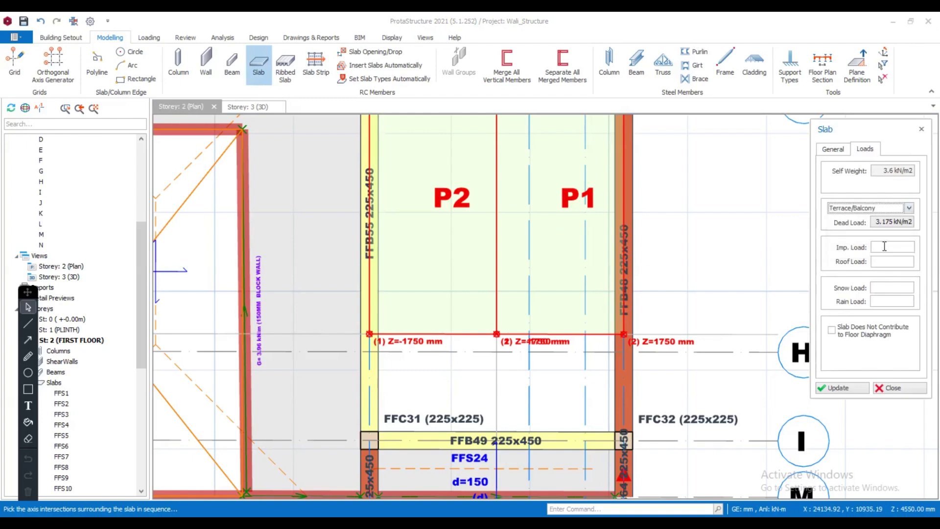
left_click(884, 246)
left_click(885, 246)
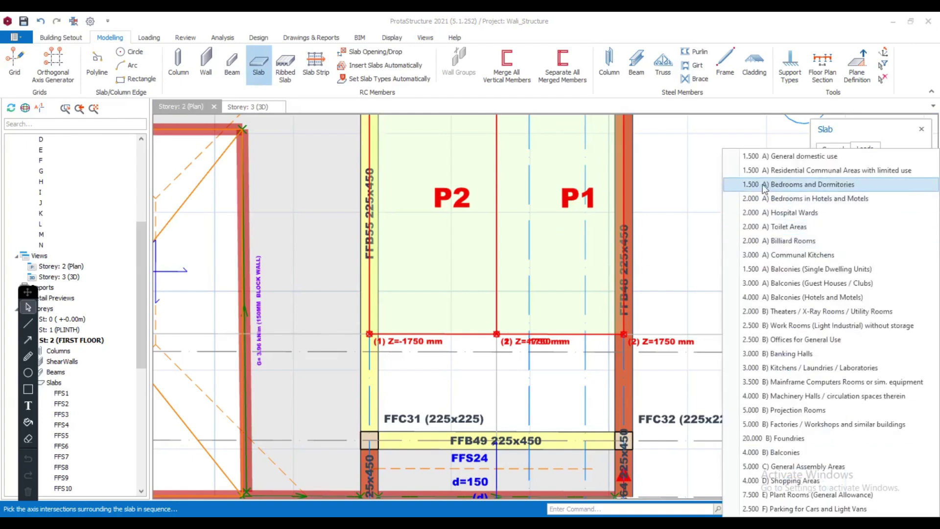
left_click(794, 157)
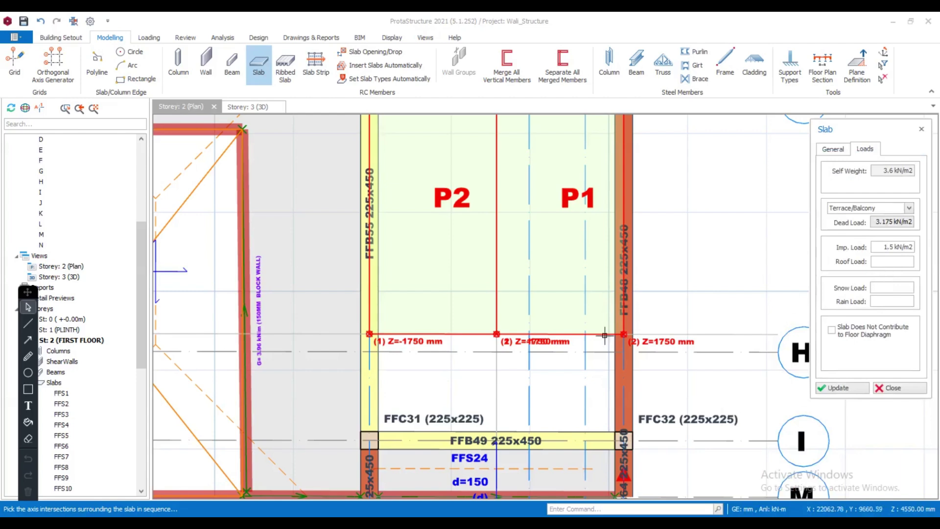
Set the new 150 mm slab to type 5 and choose Pick Axis as its insertion method
middle_click_drag(605, 335, 599, 227)
left_click(837, 149)
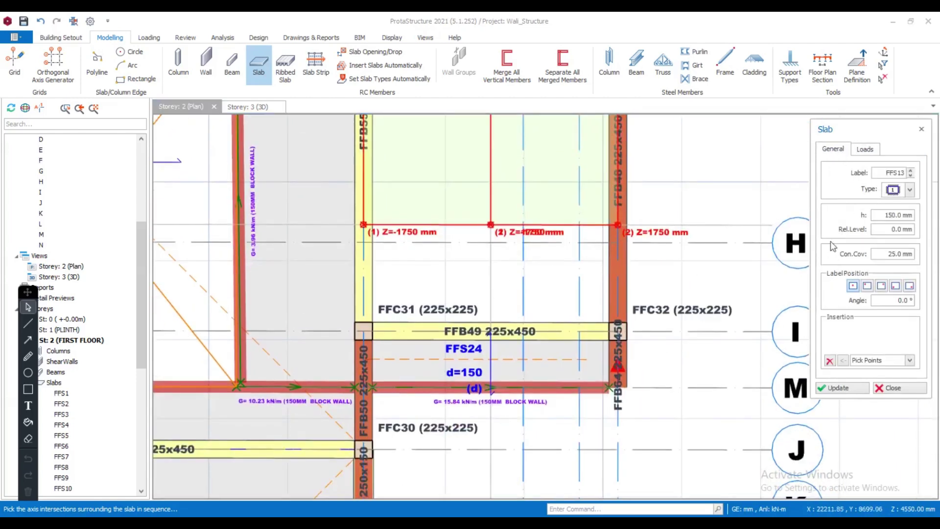
left_click(910, 190)
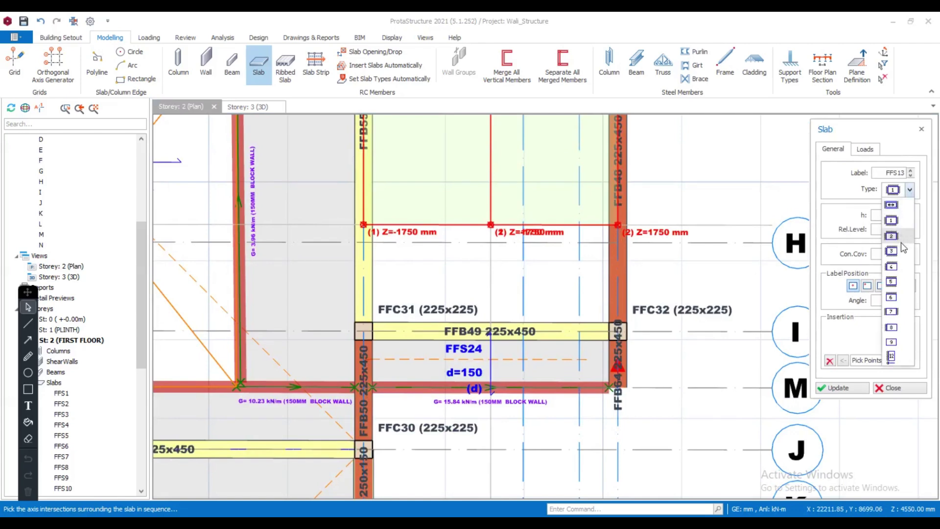
left_click(898, 281)
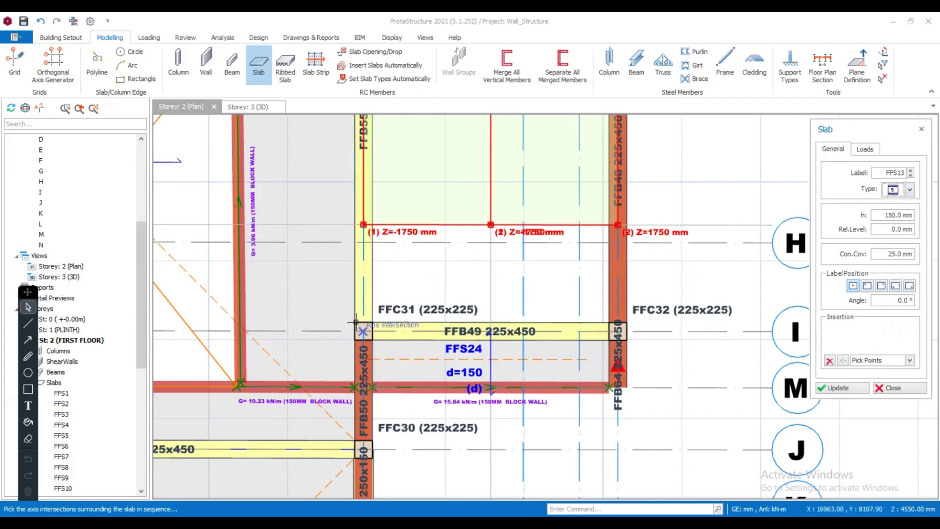
left_click(909, 360)
left_click(870, 382)
Insert the slab below planes P1 and P2, bounded by axes I, 8, N and 5
left_click(701, 337)
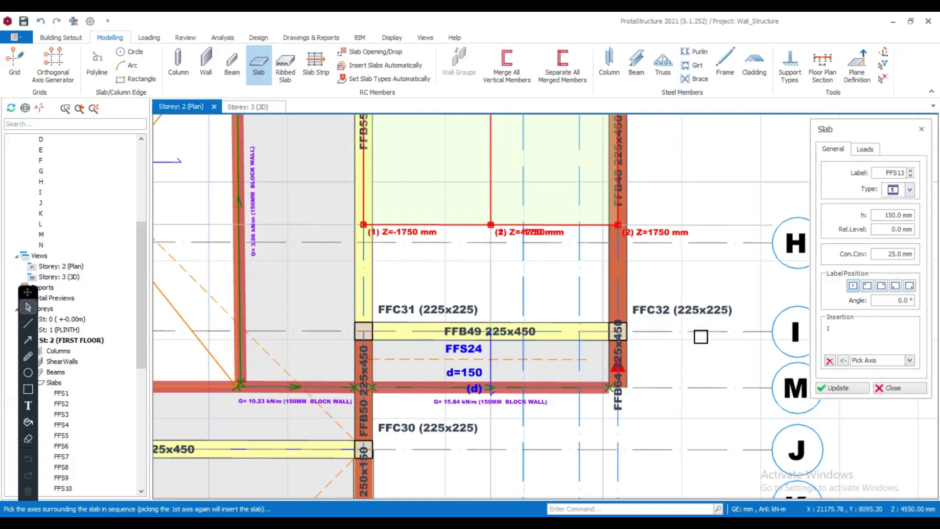
left_click(622, 429)
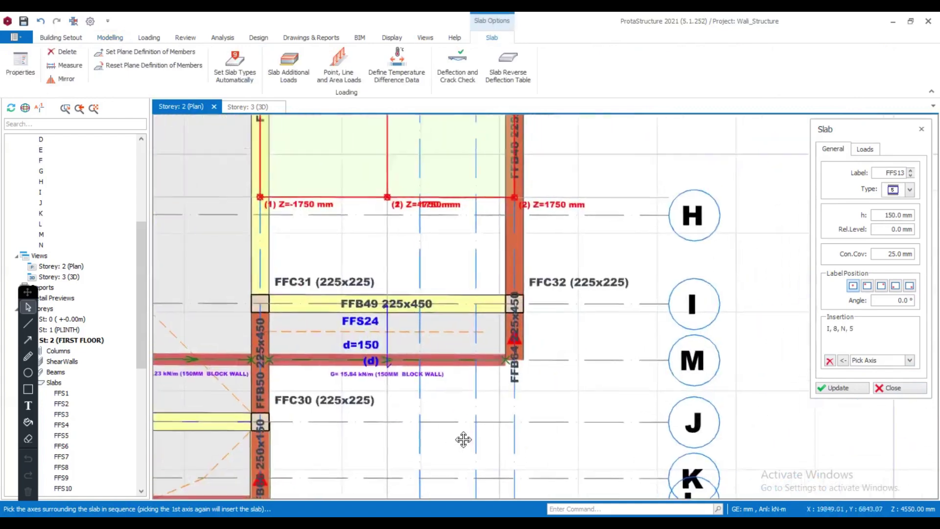
left_click(466, 443)
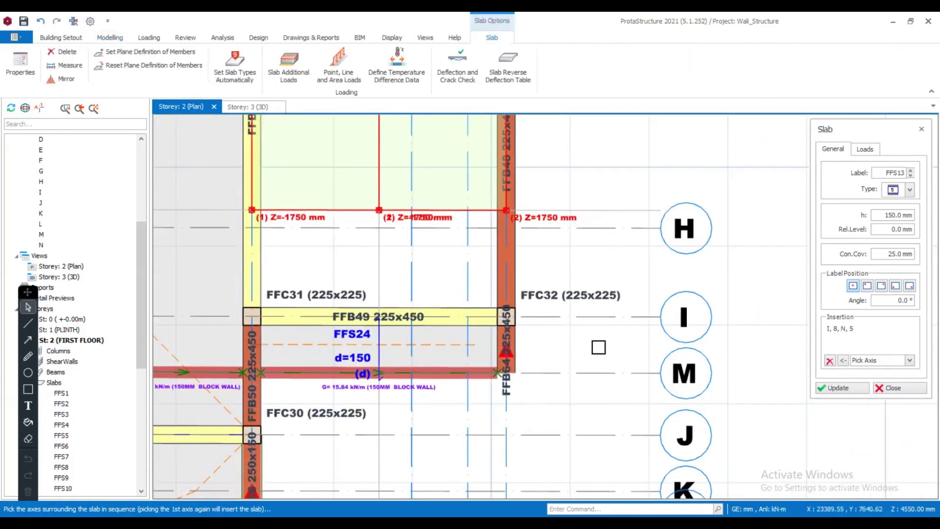
left_click(592, 321)
middle_click_drag(398, 259, 422, 383)
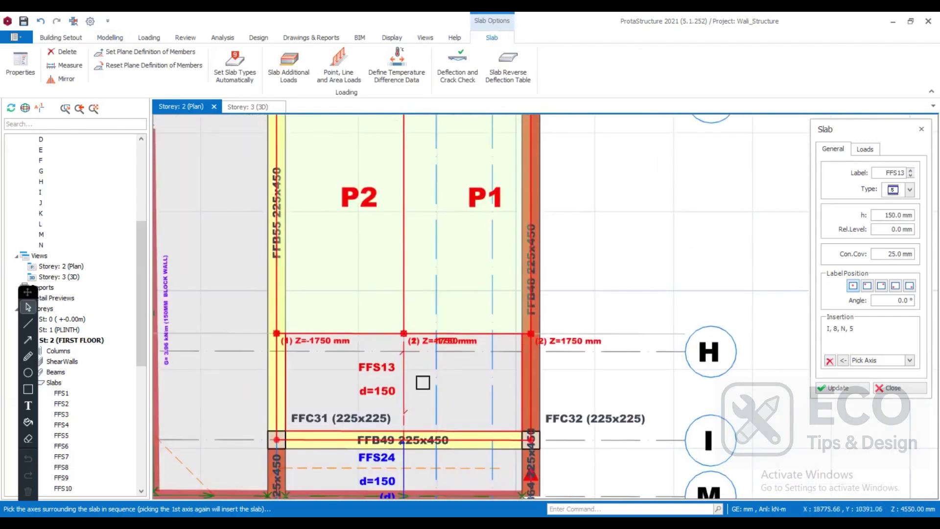
middle_click_drag(487, 360, 502, 308)
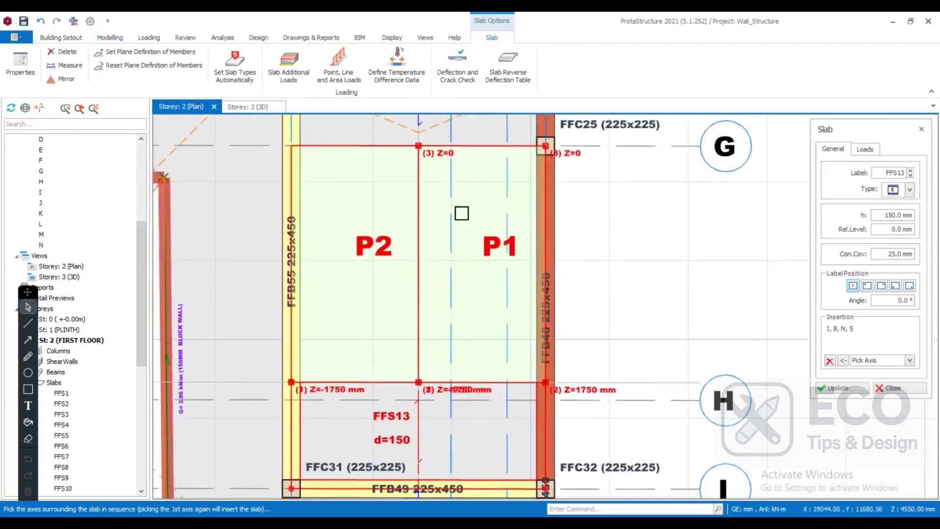
Insert a 150 mm slab under plane P2, bounded by axes G, 5, N and 11
middle_click_drag(460, 212, 368, 227)
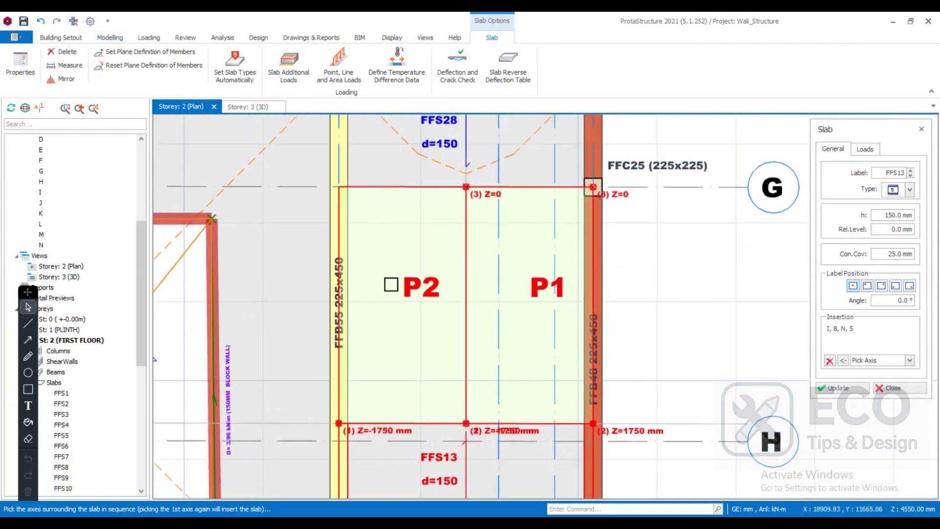
middle_click_drag(470, 312, 502, 300)
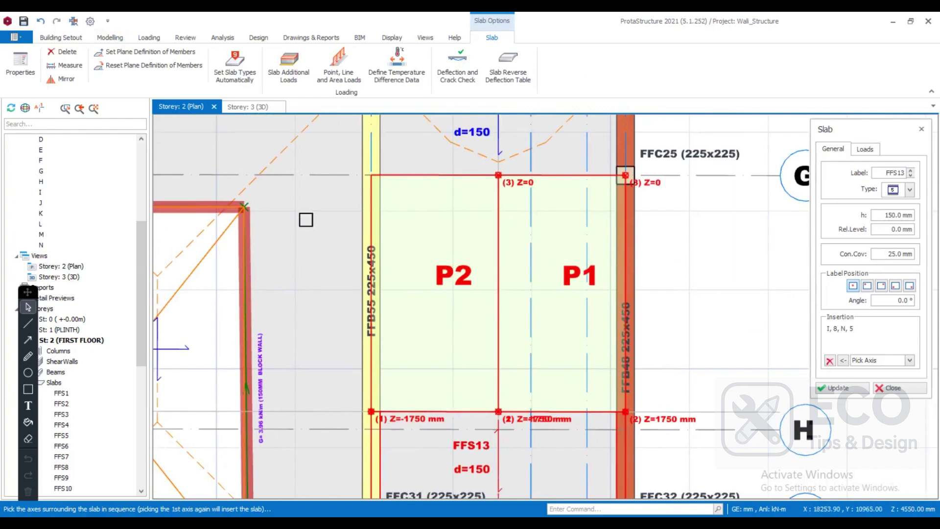
left_click(344, 178)
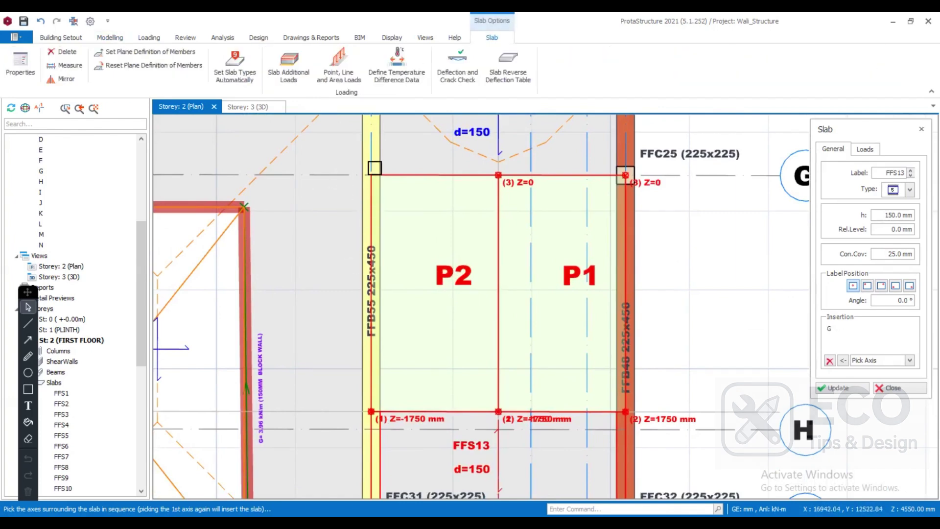
left_click(376, 166)
left_click(344, 418)
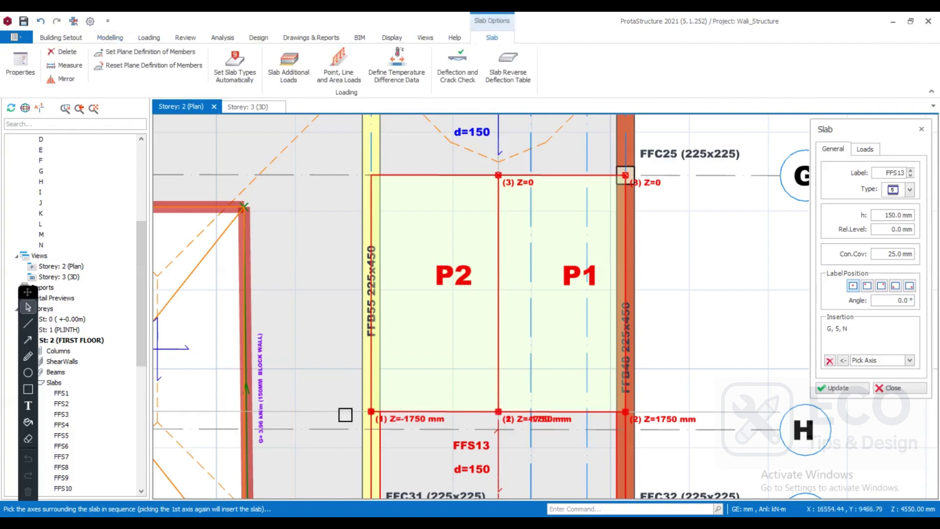
middle_click_drag(502, 197, 477, 369)
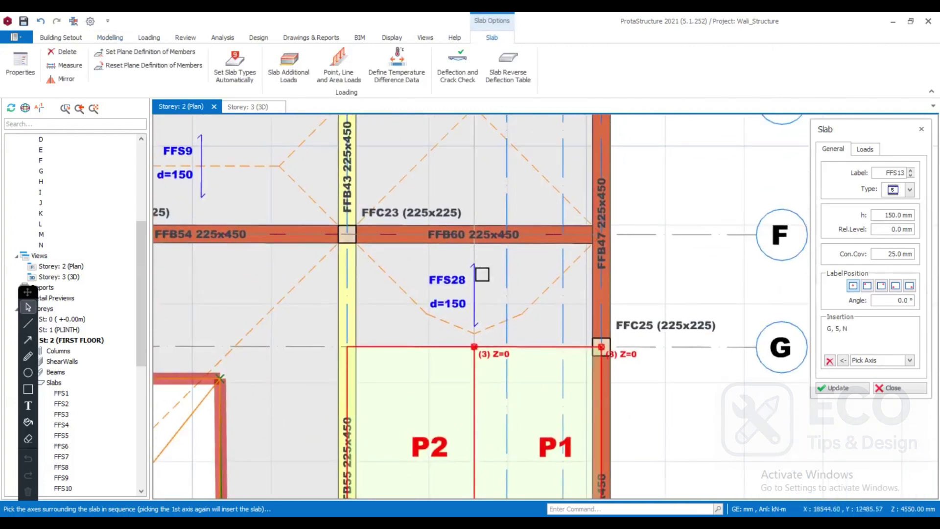
left_click(481, 189)
middle_click_drag(454, 304, 470, 224)
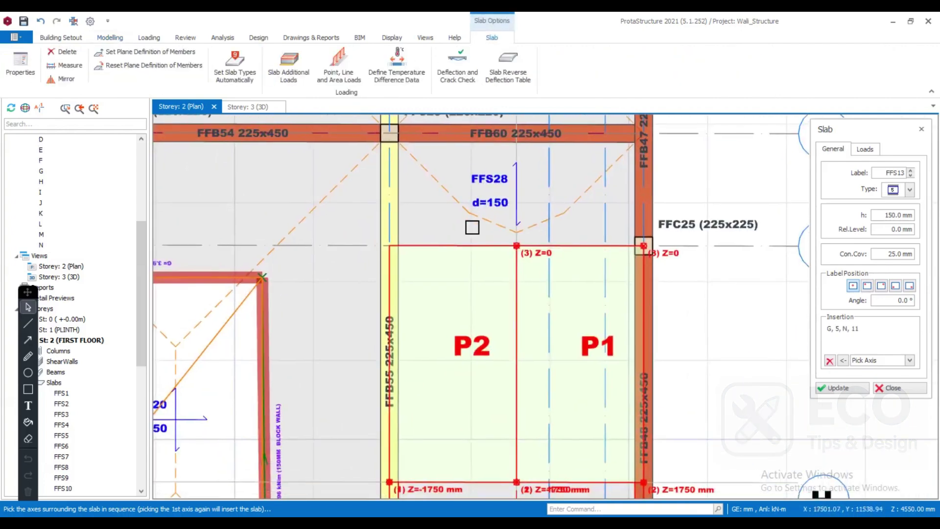
left_click(363, 247)
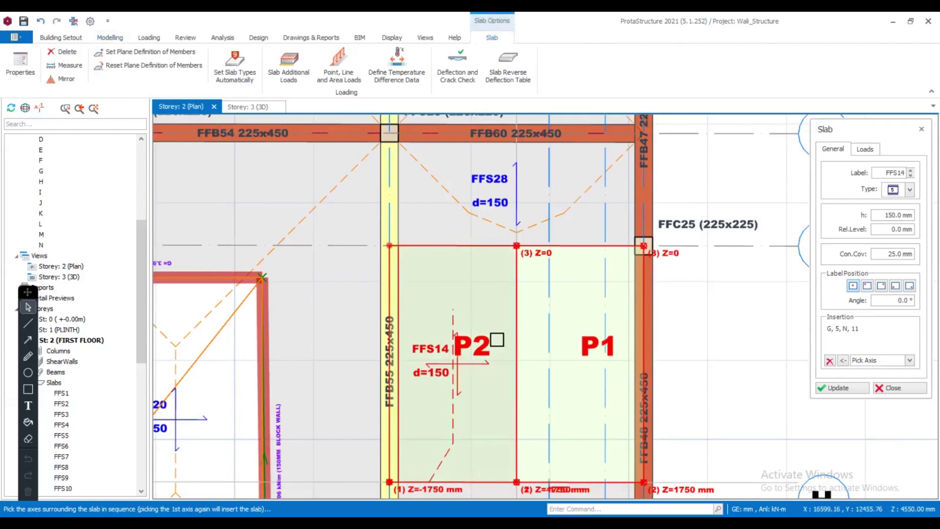
Insert a 150 mm slab under plane P1, bounded by axes G, 8, N and 11
middle_click_drag(495, 338, 457, 244)
middle_click_drag(431, 361, 562, 219)
left_click(573, 218)
scroll(544, 338, "down", 5)
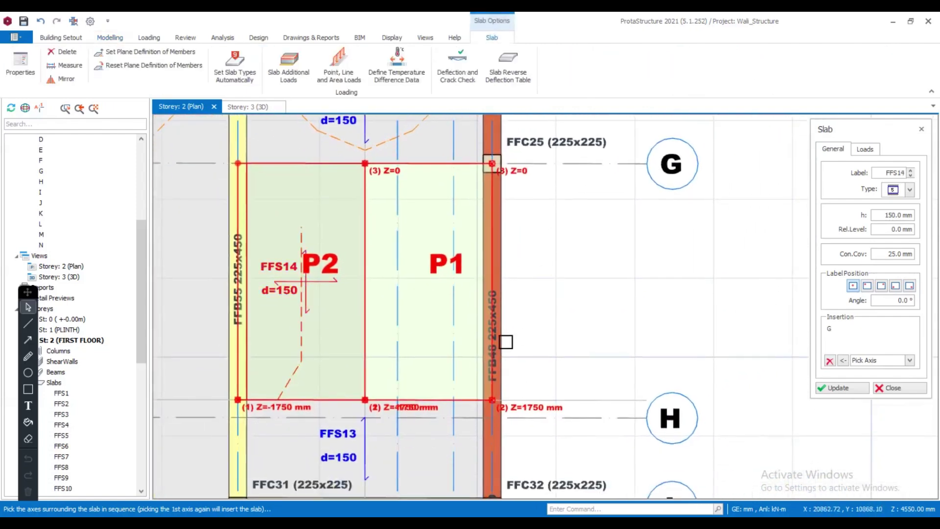
left_click(512, 443)
scroll(554, 343, "up", 2)
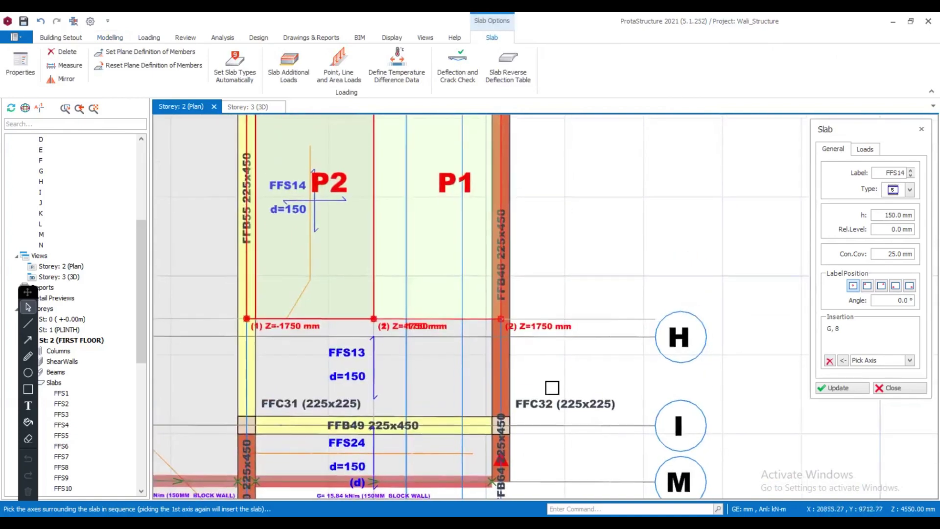
left_click(591, 324)
middle_click_drag(591, 325, 681, 138)
left_click(577, 317)
middle_click_drag(577, 317, 595, 273)
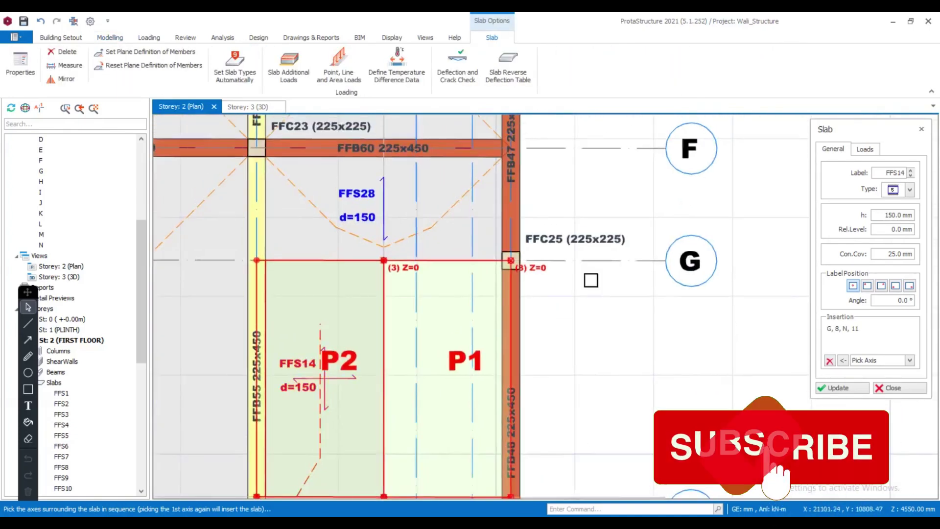
left_click(595, 265)
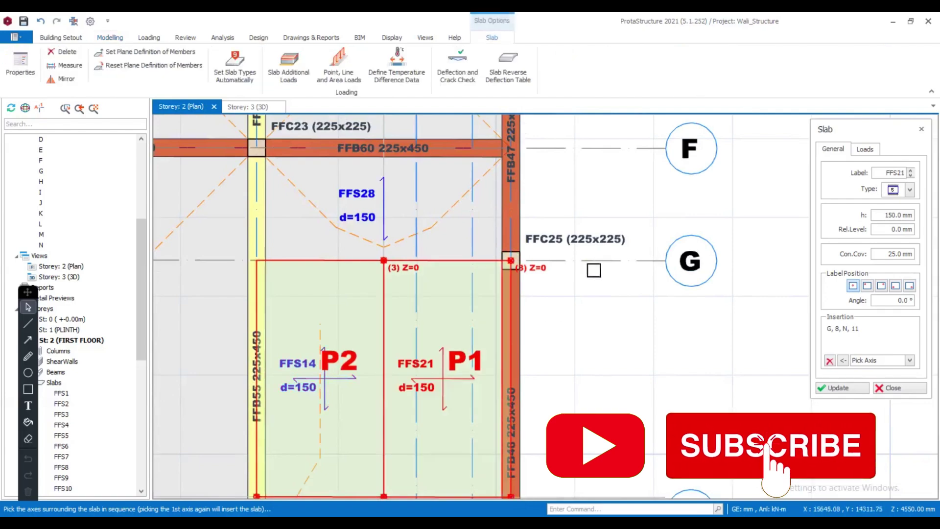
End slab insertion and inspect the new slabs between axes 5 and 8 in the 3D view
middle_click_drag(594, 269, 615, 219)
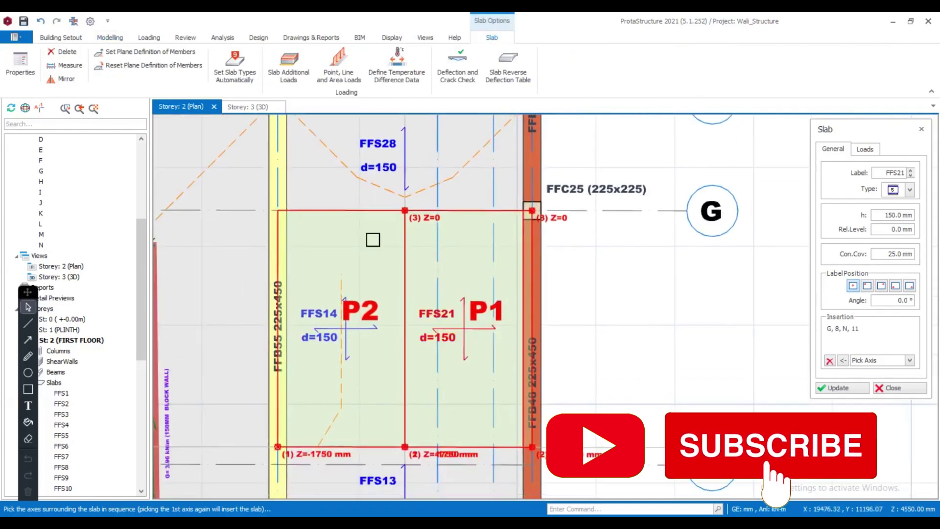
key("Escape")
key("ctrl+Tab")
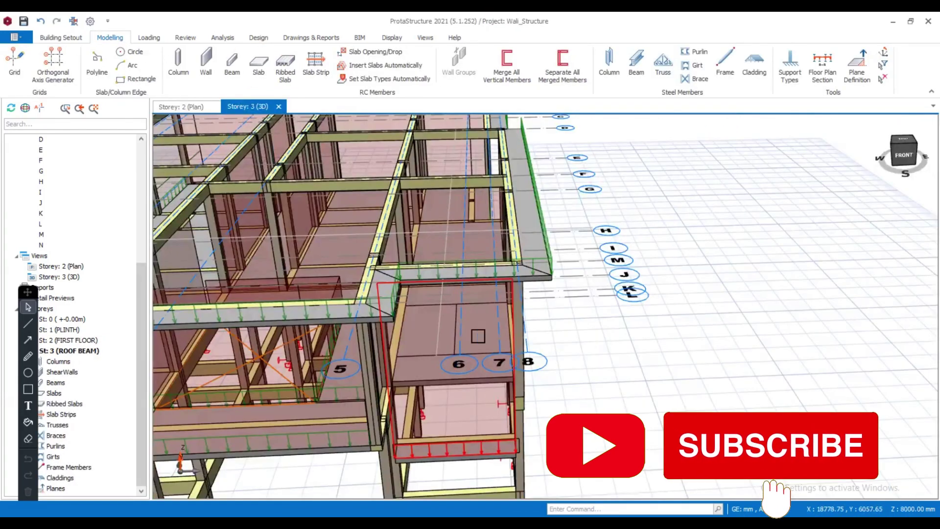
mouse_move(452, 291)
middle_mouse_down("shift")
mouse_move(463, 411)
mouse_move(402, 294)
middle_mouse_up("shift")
key("ctrl+Tab")
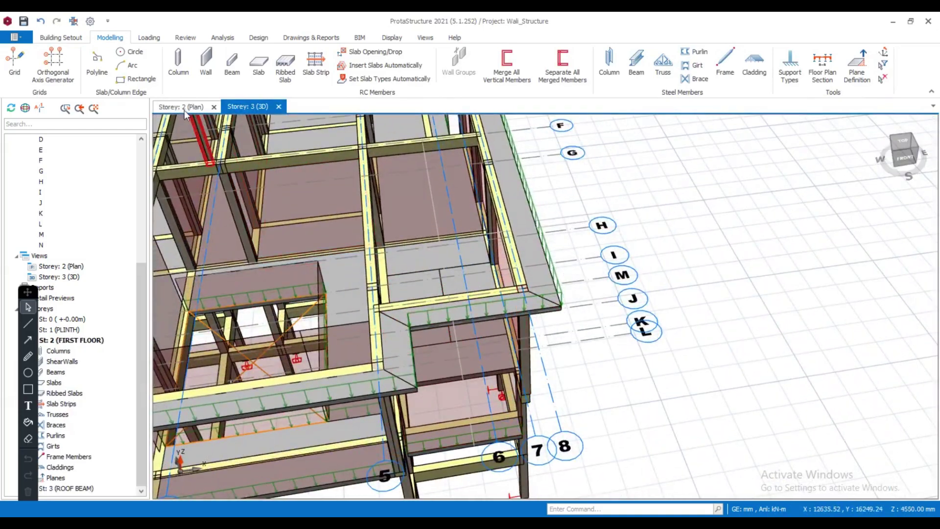
Set the relative level of slab FFS13, adjoining the planes, to -1750 mm and update it
middle_click_drag(440, 364, 449, 212)
left_click(403, 357)
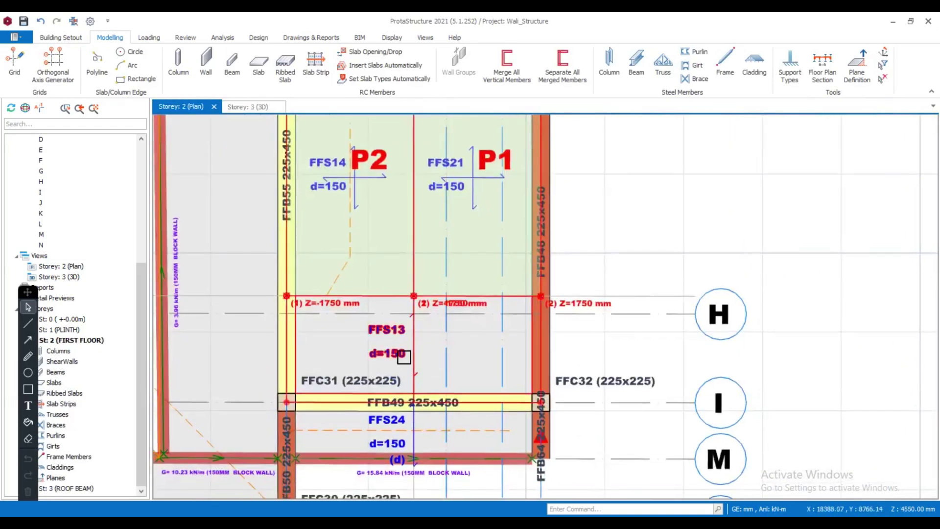
double_click(403, 356)
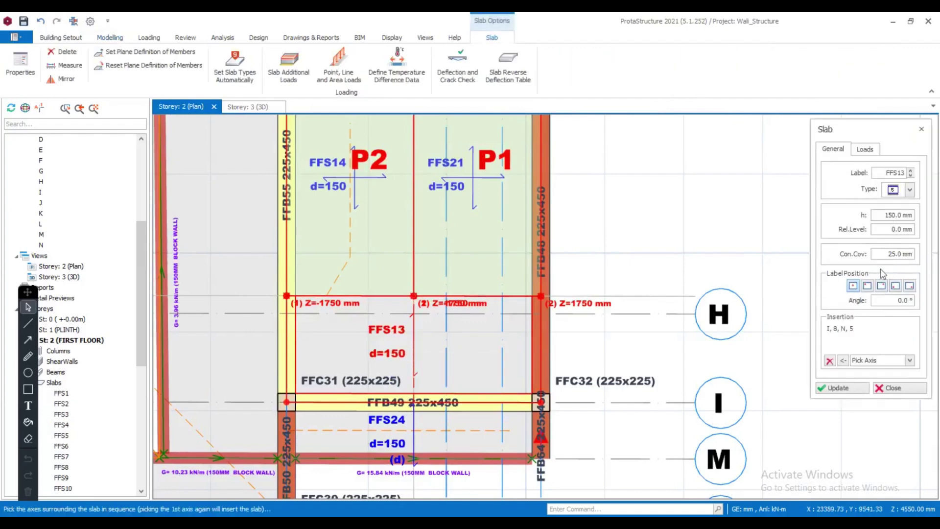
left_click(890, 229)
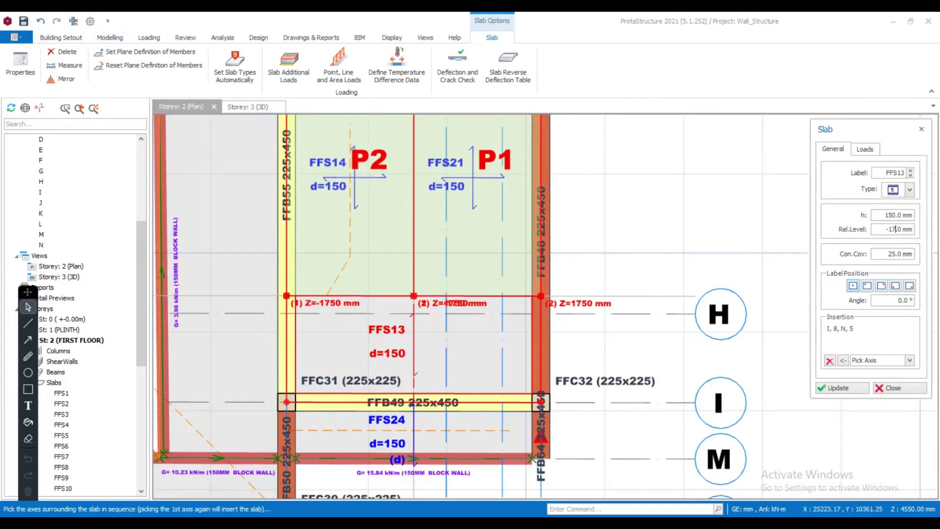
left_click(855, 391)
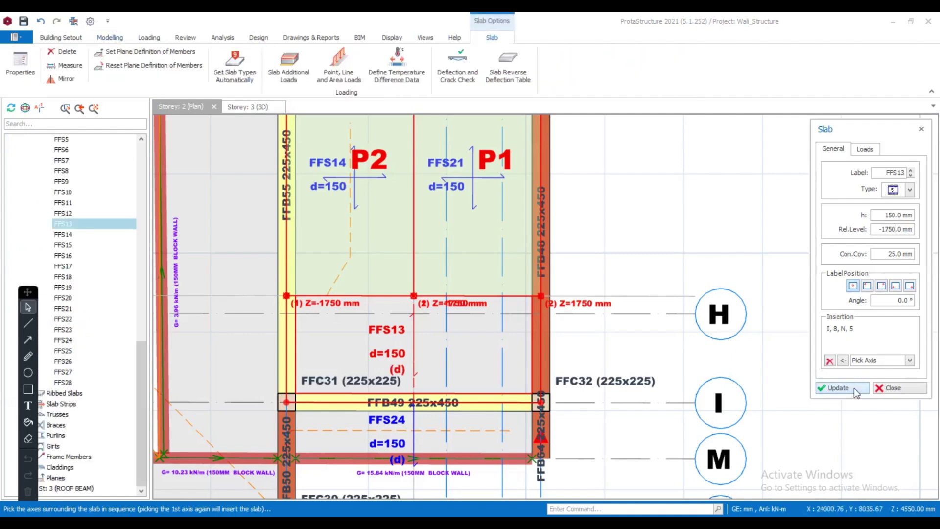
left_click(854, 388)
Examine the lowered slab in the 3D view and return to the Storey 2 plan
key("ctrl+Tab")
middle_click_drag(465, 325, 485, 339)
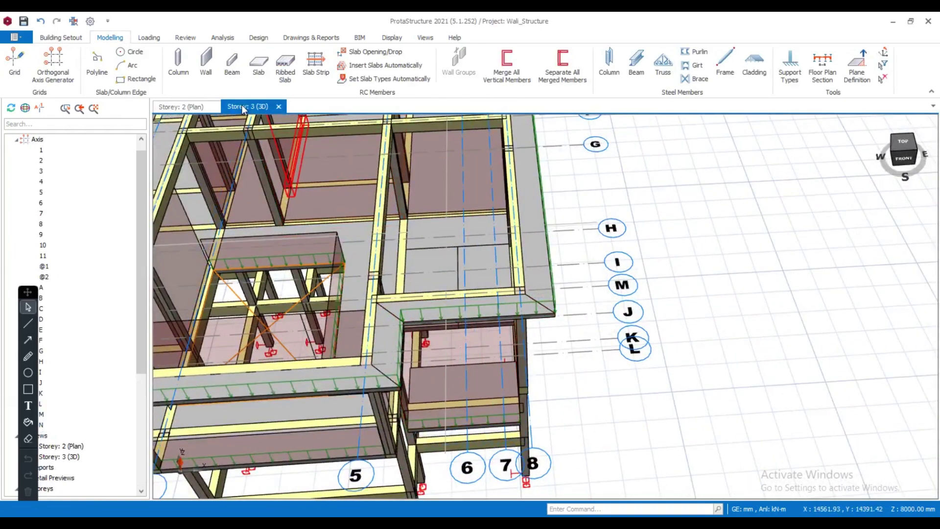
left_click(191, 108)
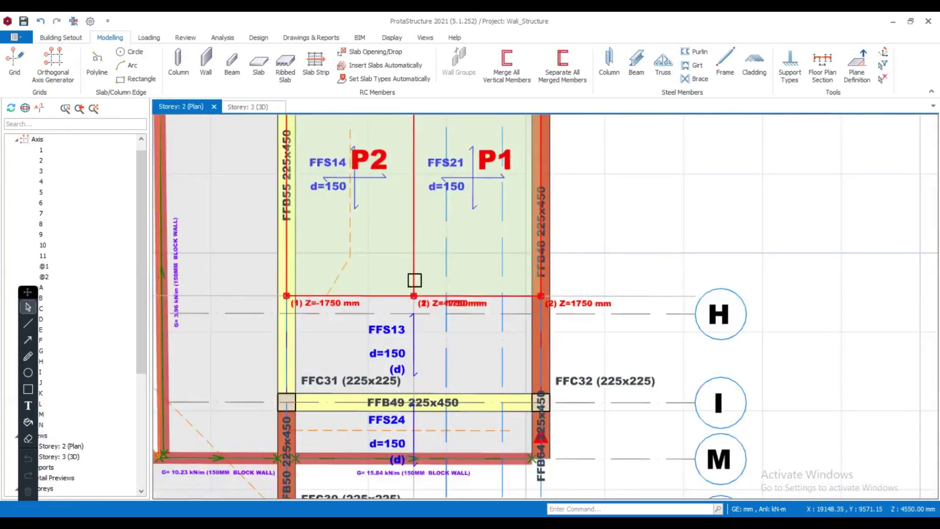
Associate slab FFS14 with plane P2 using Set Plane Definition of Members, accepting the level adjustment
middle_click_drag(414, 279, 428, 326)
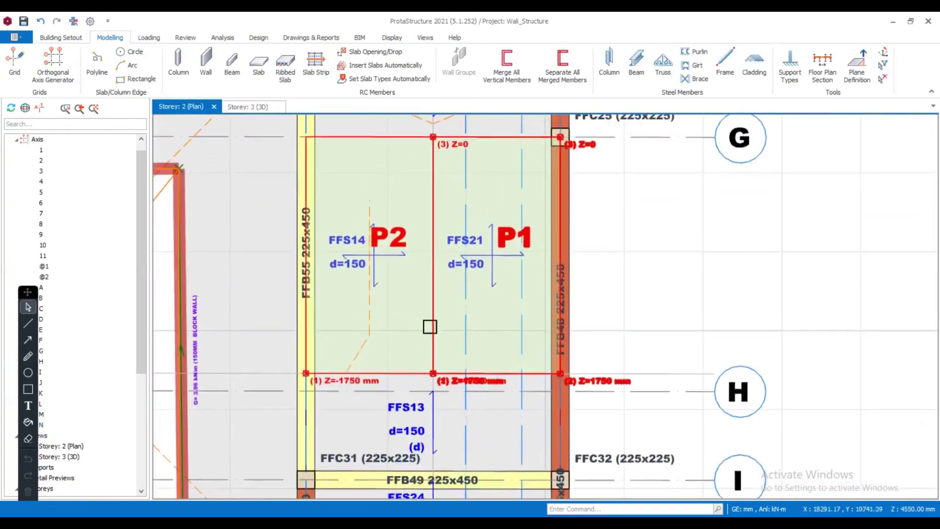
left_click(390, 240)
right_click(389, 239)
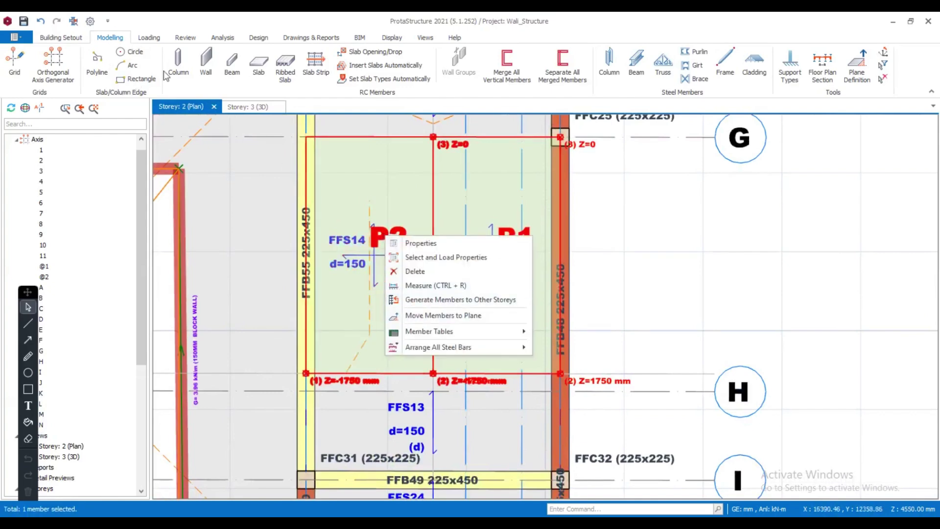
left_click(329, 235)
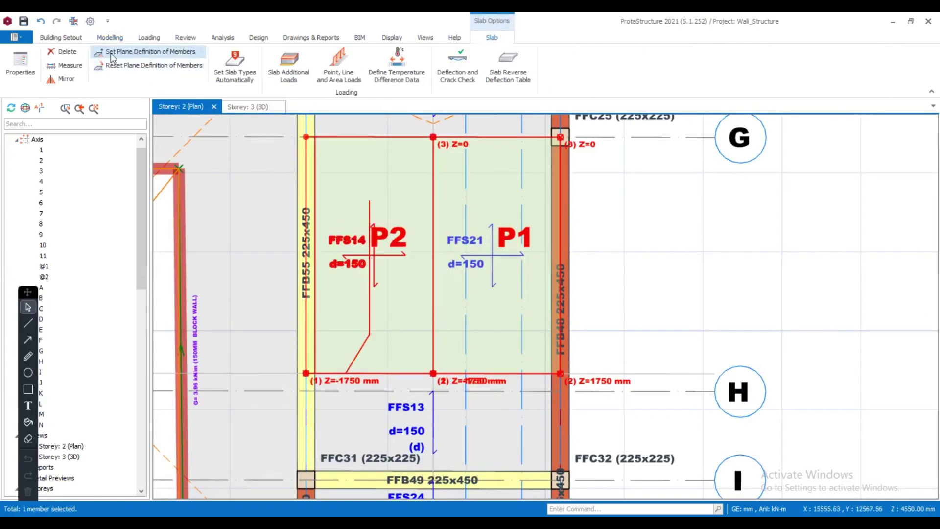
left_click(157, 53)
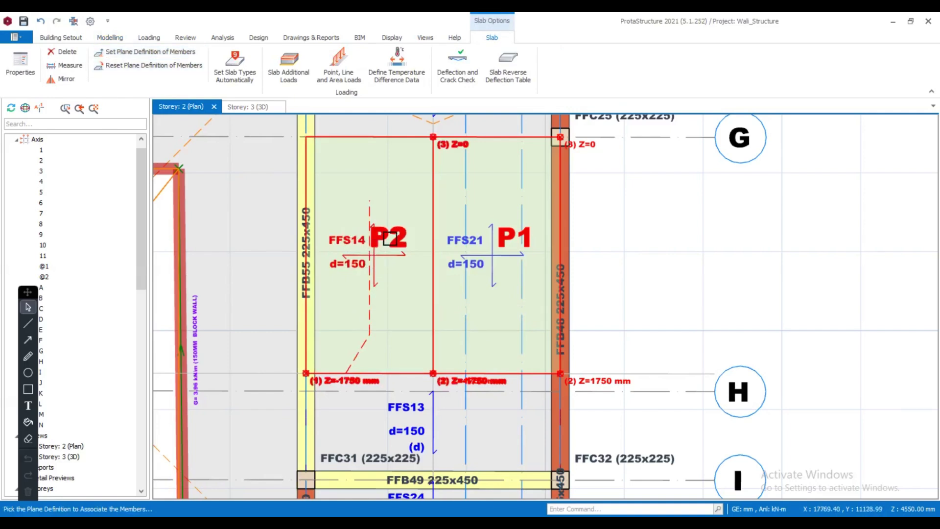
left_click(386, 232)
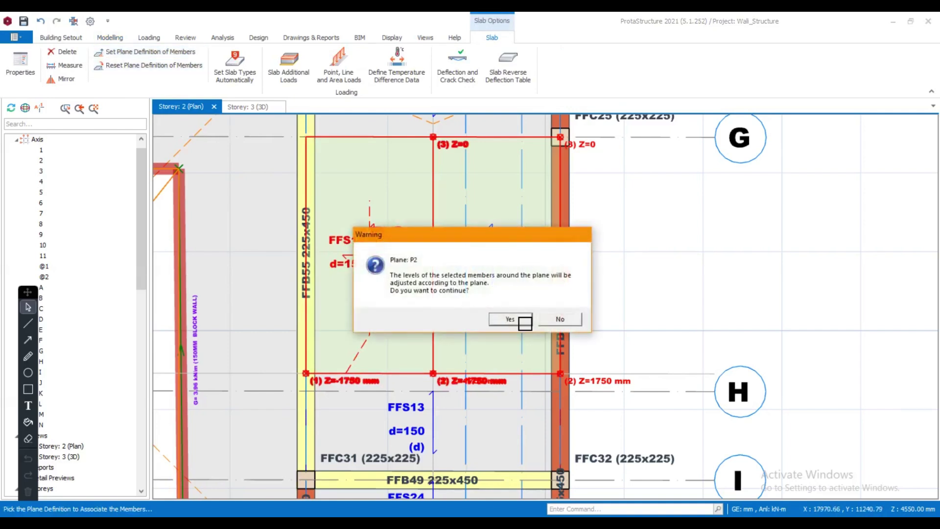
left_click(524, 321)
Reapply plane P2 to slab FFS14 using Set Plane Definition of Members, accepting the level adjustment
right_click(390, 245)
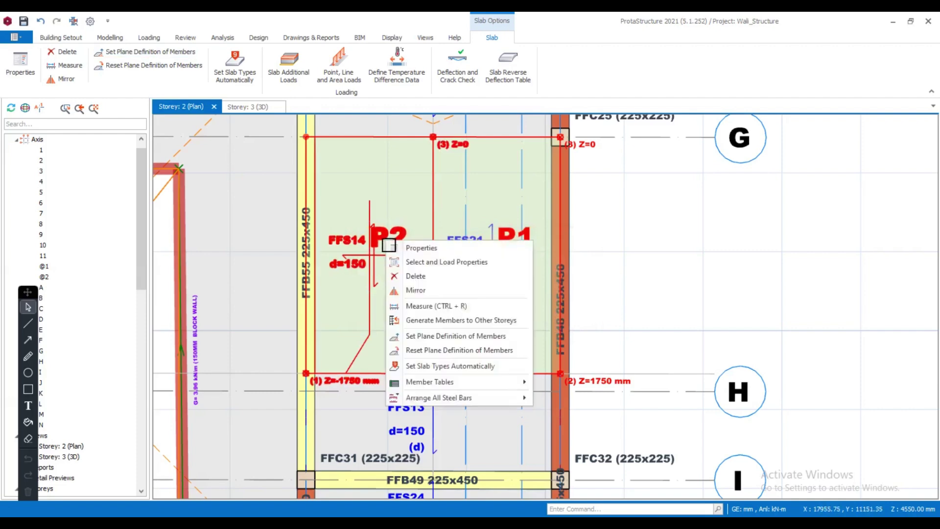
left_click(428, 337)
left_click(400, 236)
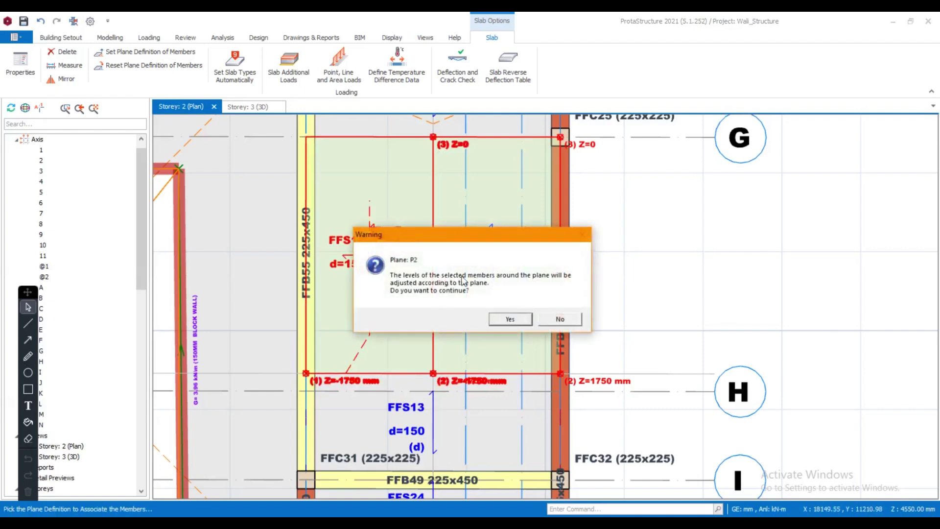
left_click(504, 320)
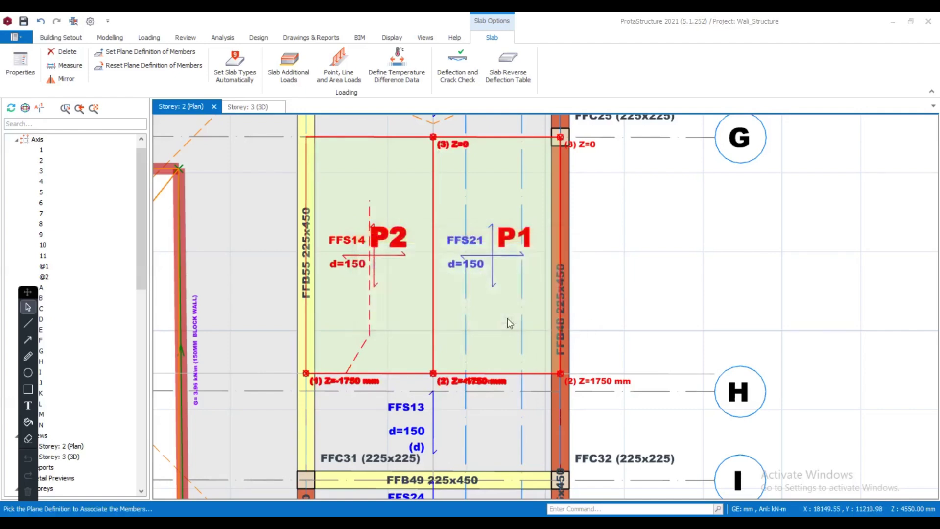
Inspect the slab sloped on plane P2 and beam FFB48 in the 3D view, and return to the Storey 2 plan
left_click(240, 107)
middle_click_drag(441, 303, 484, 372)
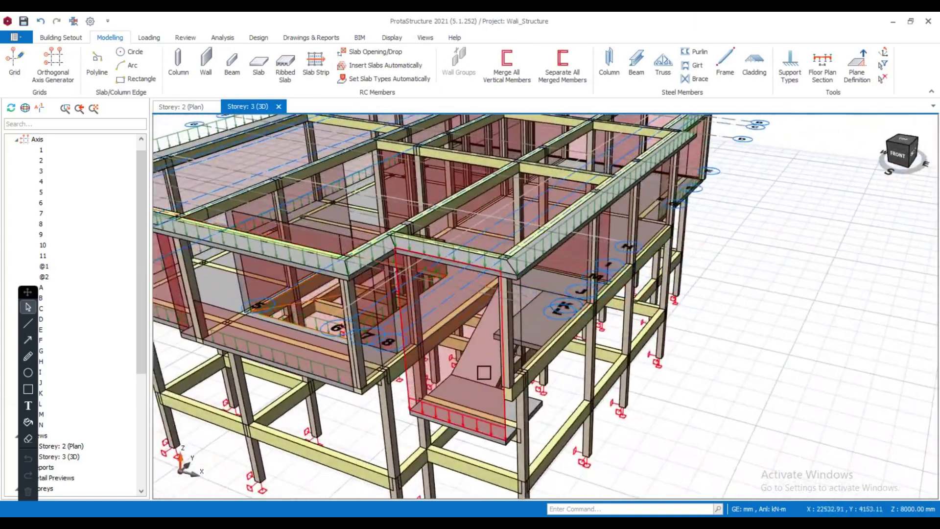
mouse_move(534, 346)
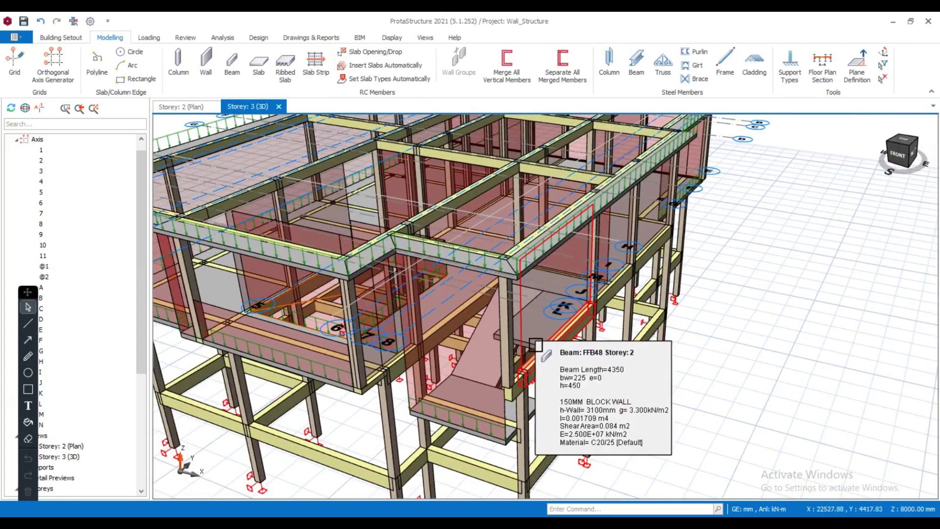
left_click(534, 346)
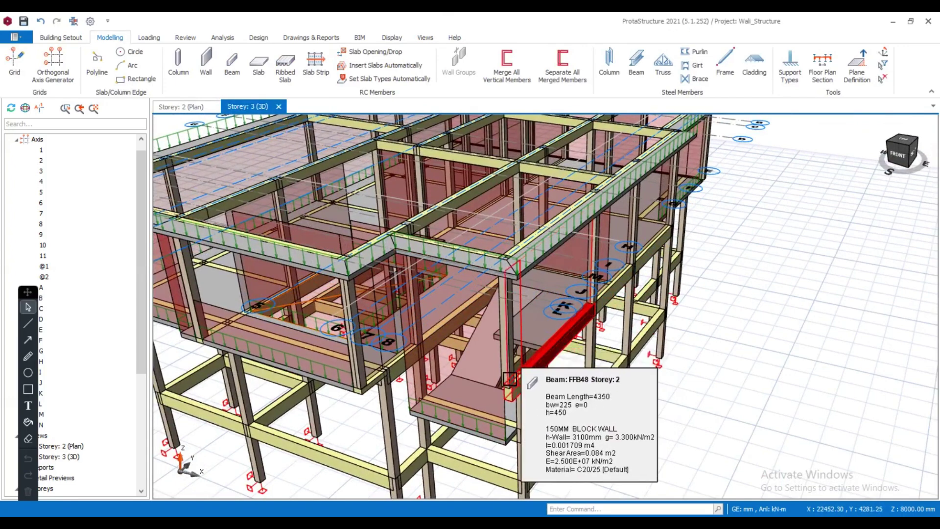
left_click(181, 106)
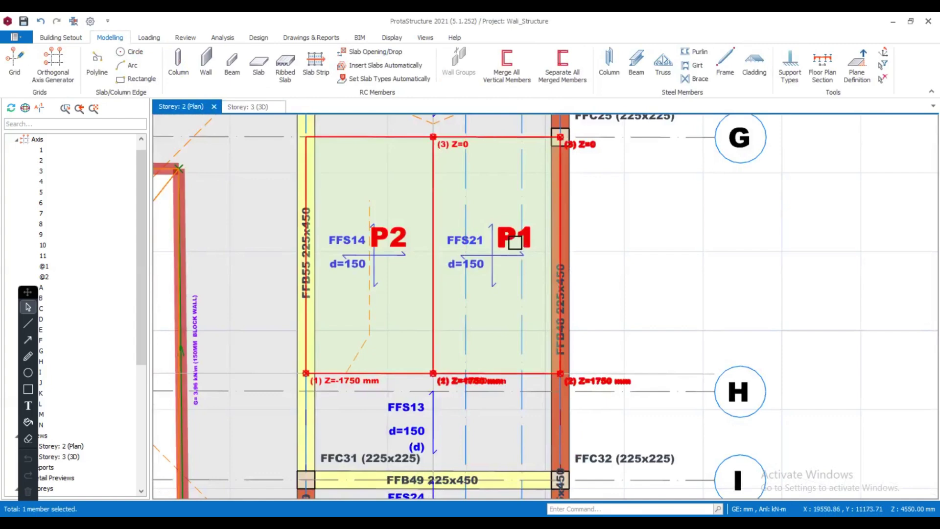
Associate slab FFS21 with plane P1 using Set Plane Definition of Members, accepting the level adjustment
scroll(510, 300, "up", 4)
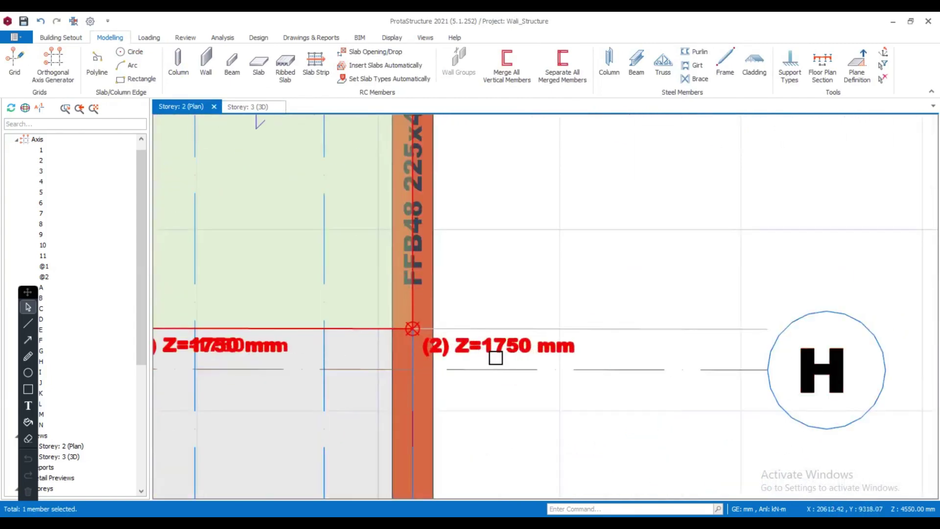
scroll(492, 357, "down", 3)
left_click(405, 211)
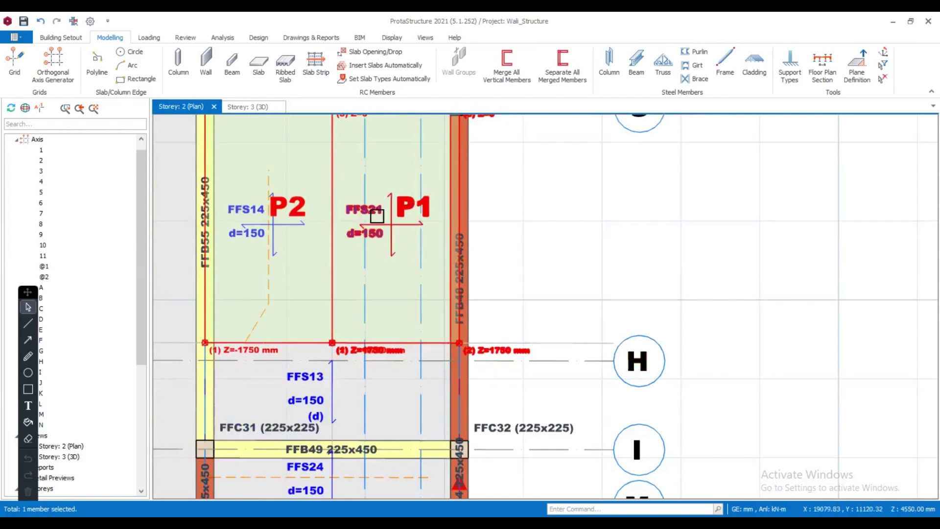
left_click(137, 53)
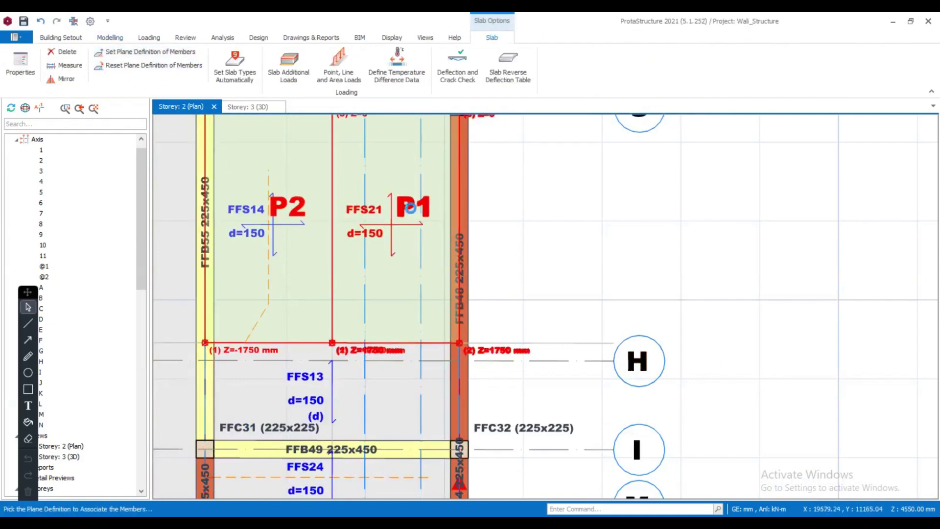
left_click(416, 209)
left_click(510, 319)
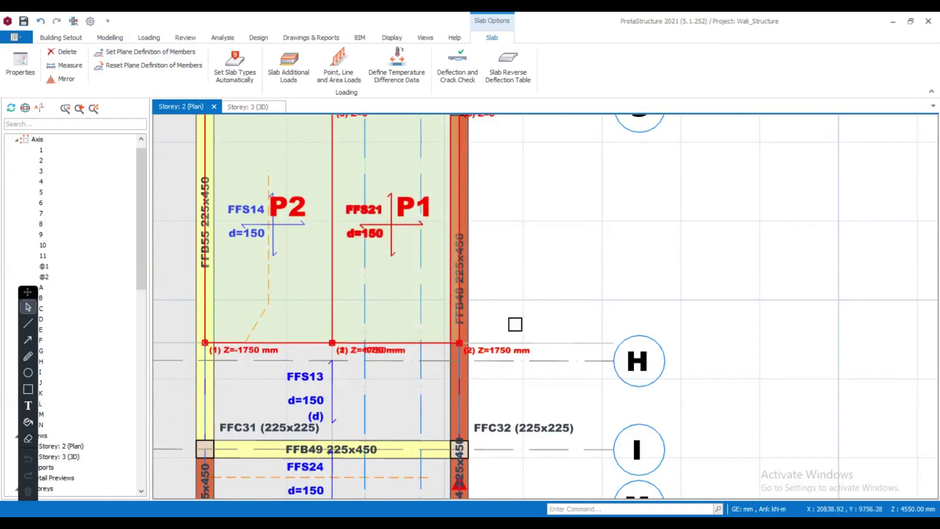
Check the slope of slab FFS21 in the 3D view and return to the Storey 2 plan
left_click(244, 109)
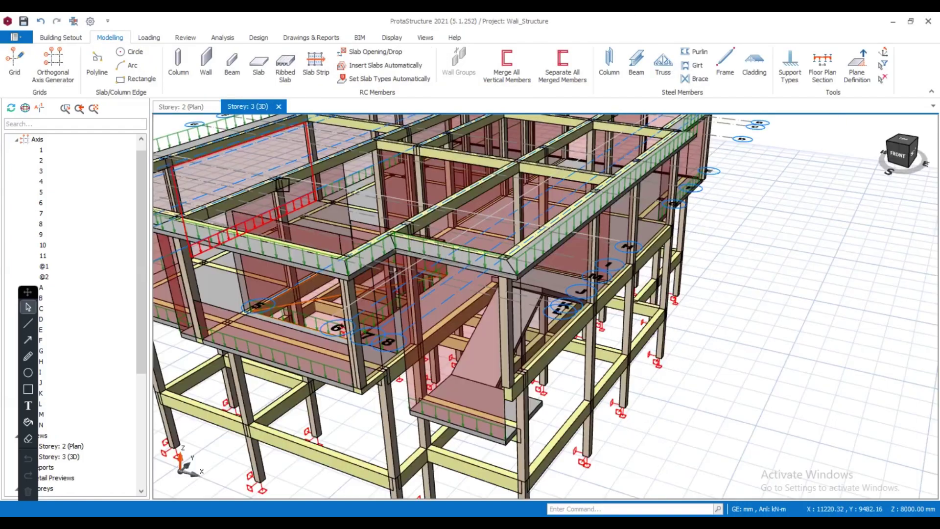
middle_click_drag(576, 344, 274, 206)
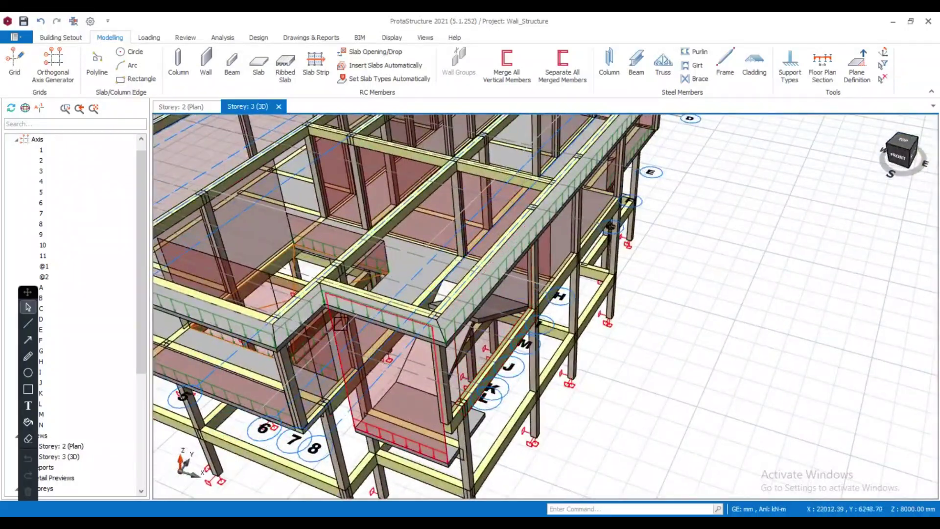
left_click(196, 108)
Set plane P1's Z level to -1750 mm at point 2 and -3450 mm at point 3, updating the plane
middle_click_drag(377, 222, 365, 263)
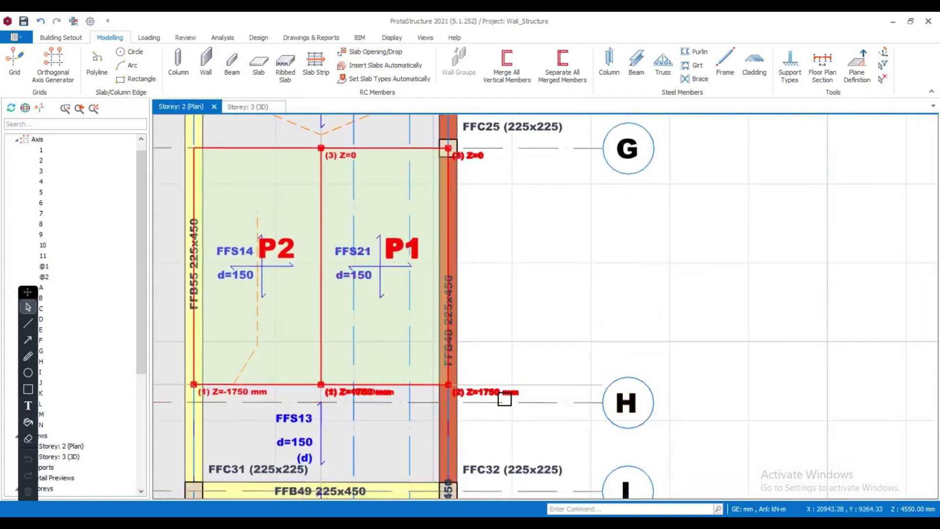
double_click(498, 400)
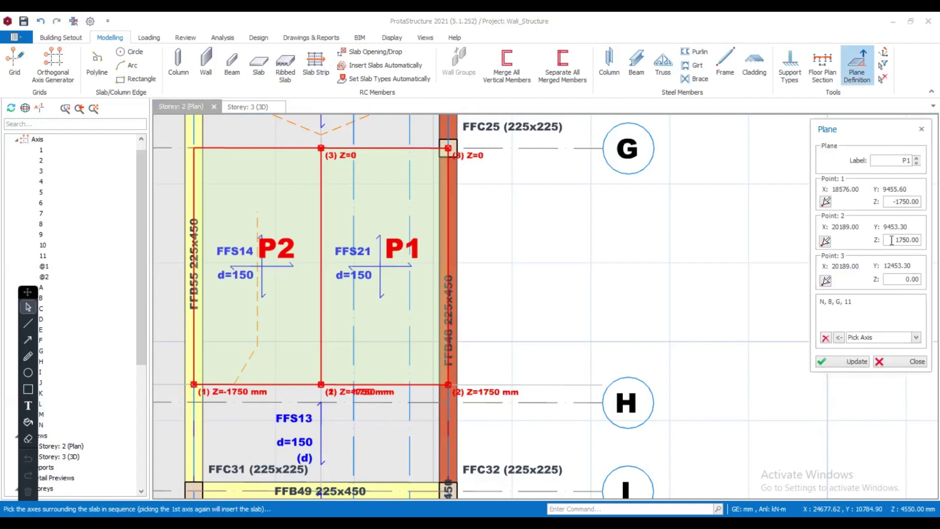
left_click(860, 361)
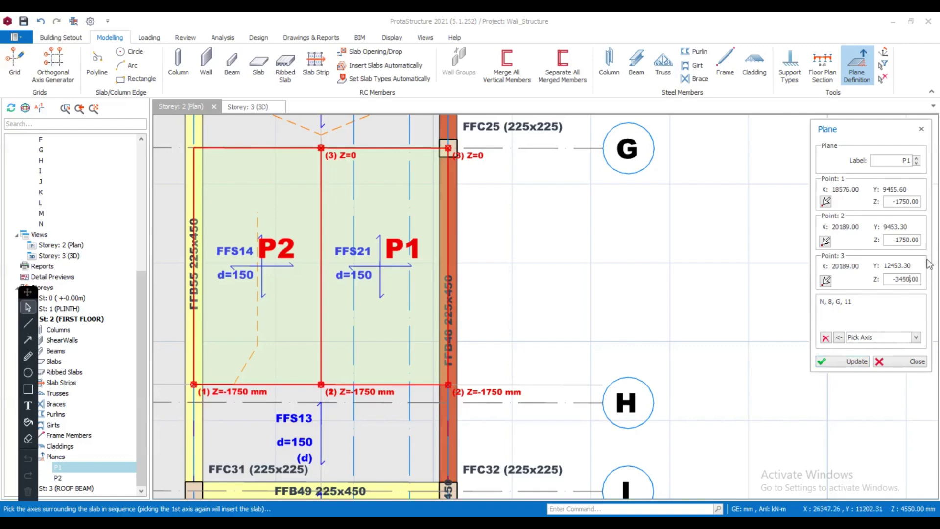
left_click(857, 360)
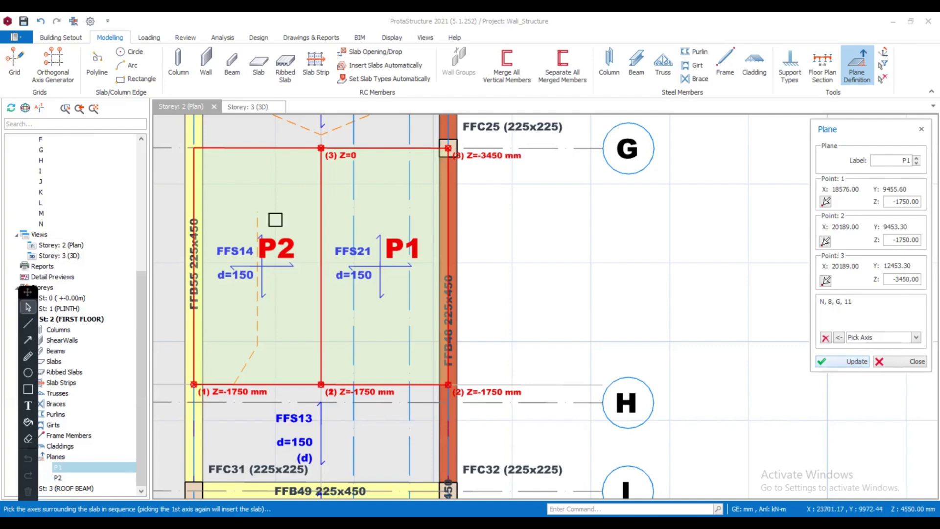
Check in the 3D view whether slab FFS21 follows the edited plane P1, and return to the Storey 2 plan
left_click(246, 108)
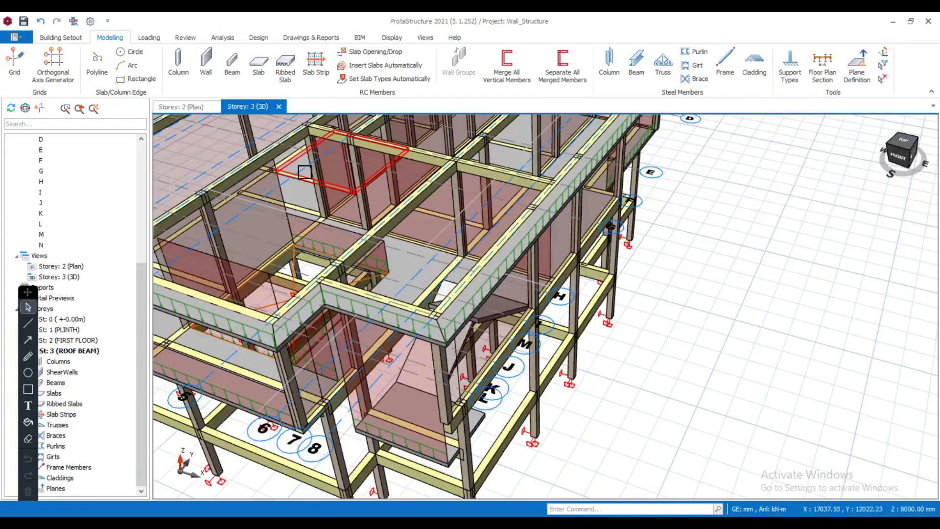
middle_click_drag(480, 284, 539, 304)
left_click(183, 106)
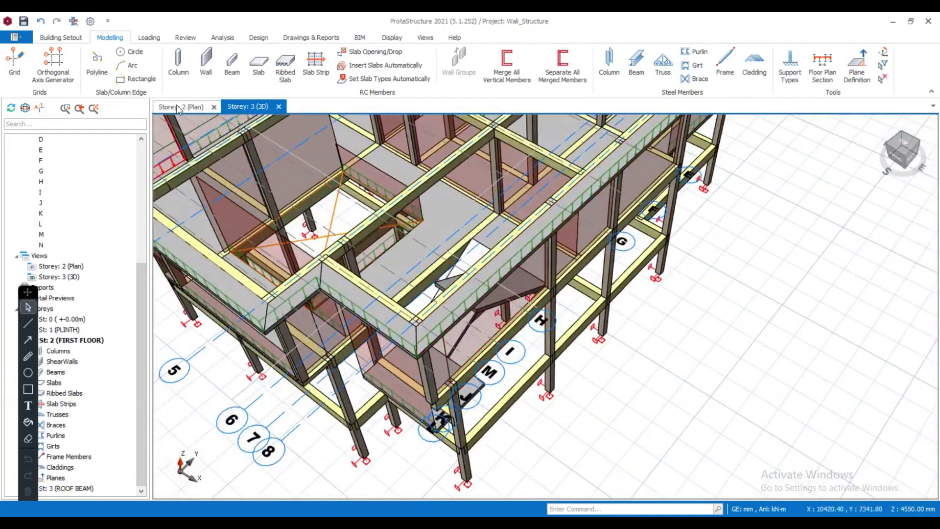
Reassociate slab FFS21 with the edited plane P1, accepting the level adjustment
left_click(356, 251)
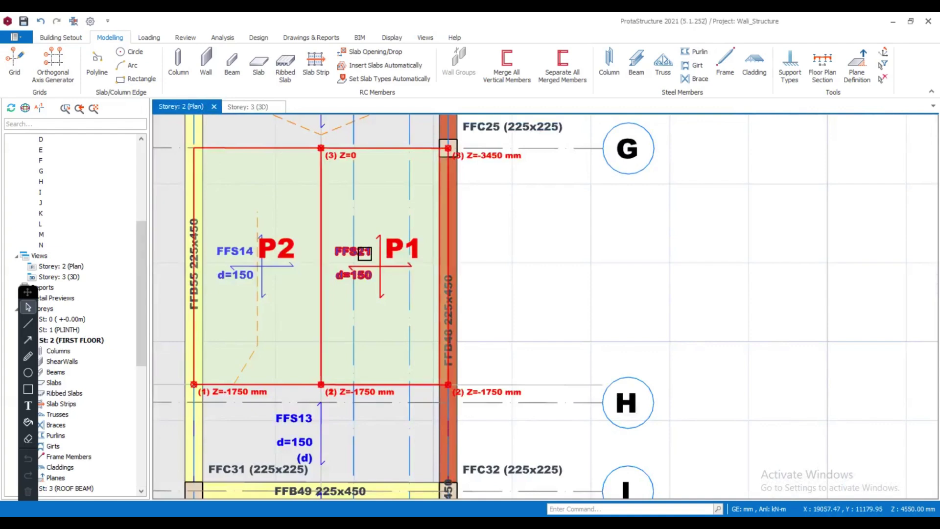
left_click(136, 54)
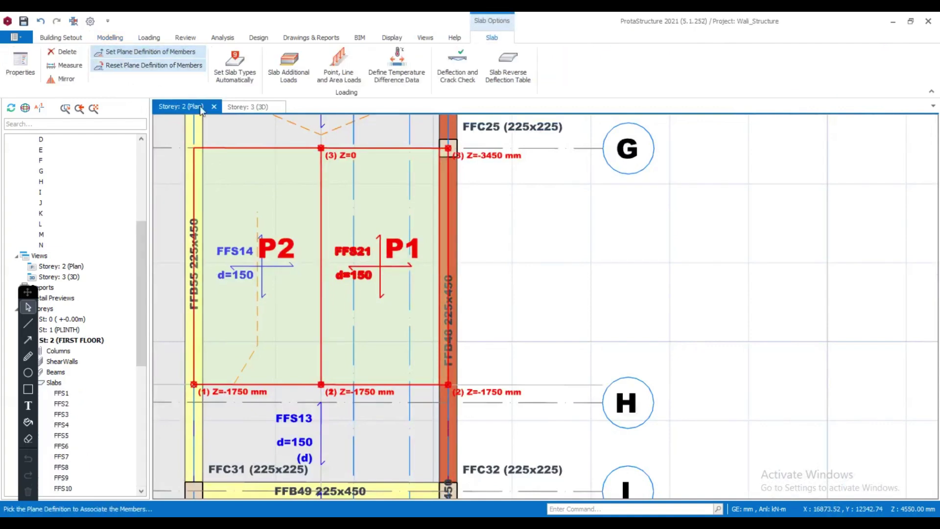
left_click(402, 248)
left_click(507, 318)
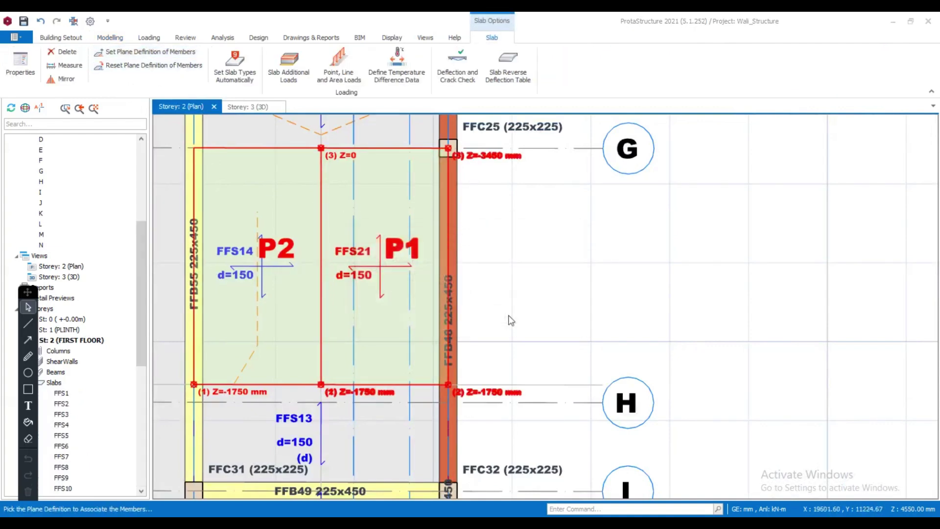
Examine the two sloping slabs and the lowered landing slab from several sides in the 3D view, along with the whole building
left_click(240, 106)
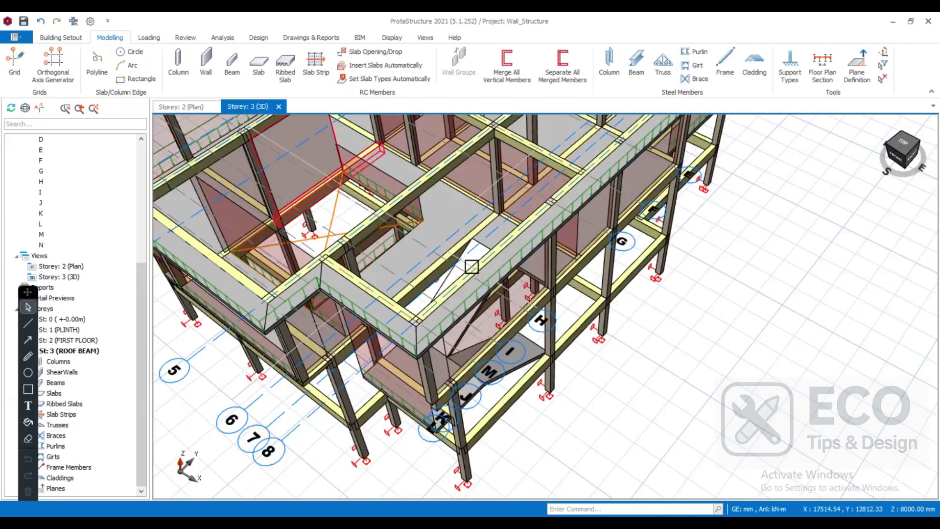
middle_click_drag(472, 266, 401, 227)
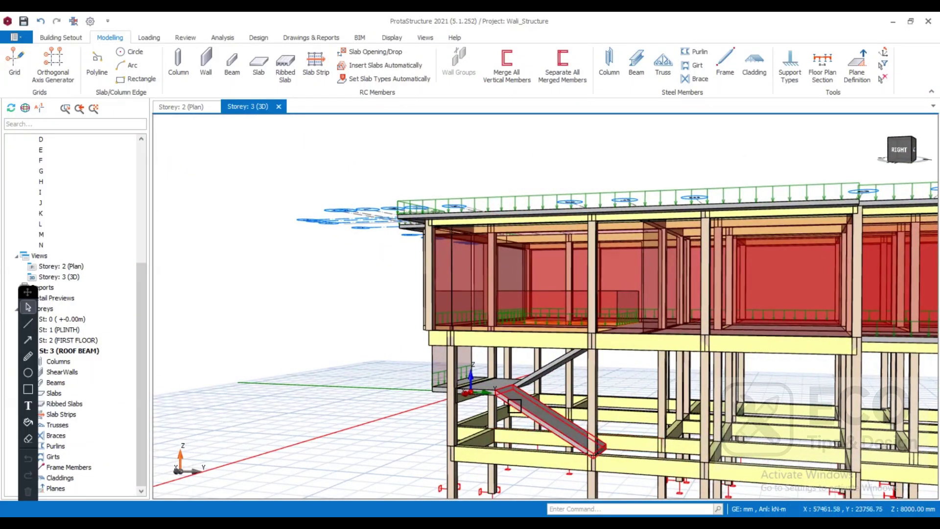
middle_click_drag(514, 406, 478, 405)
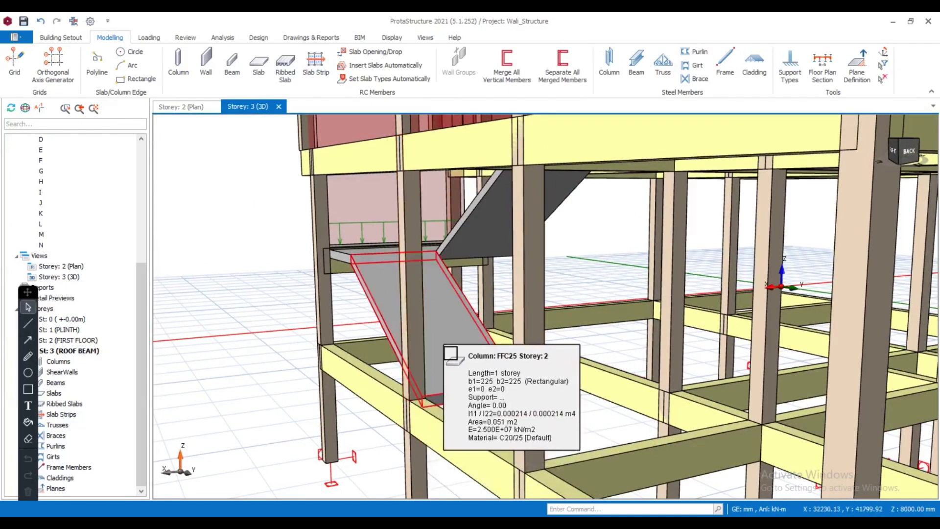
middle_click_drag(451, 353, 510, 363)
middle_click_drag(308, 322, 504, 351)
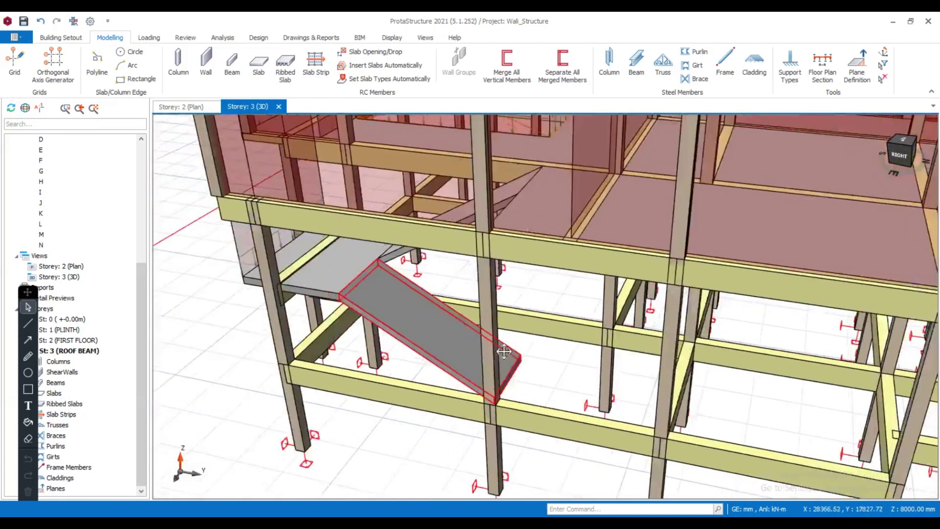
middle_click_drag(425, 287, 431, 329)
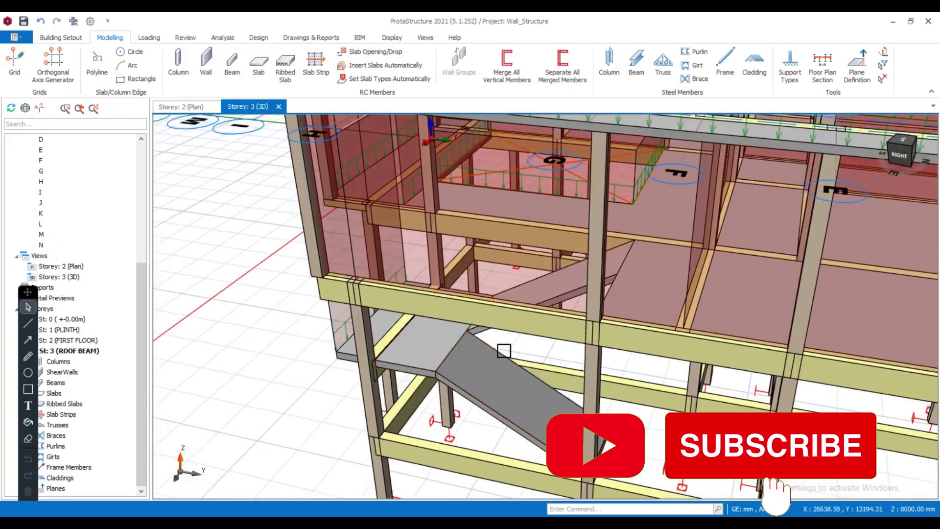
middle_click_drag(504, 350, 617, 352)
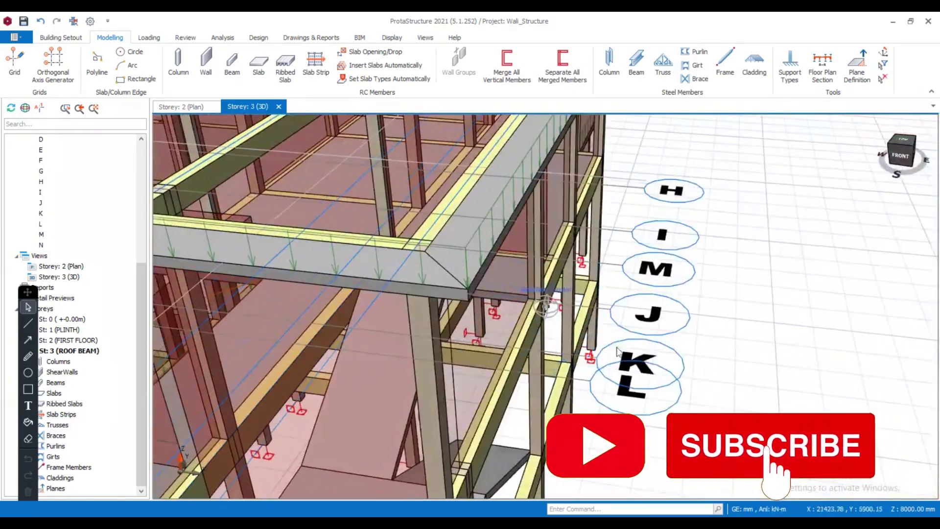
middle_click_drag(357, 344, 260, 321)
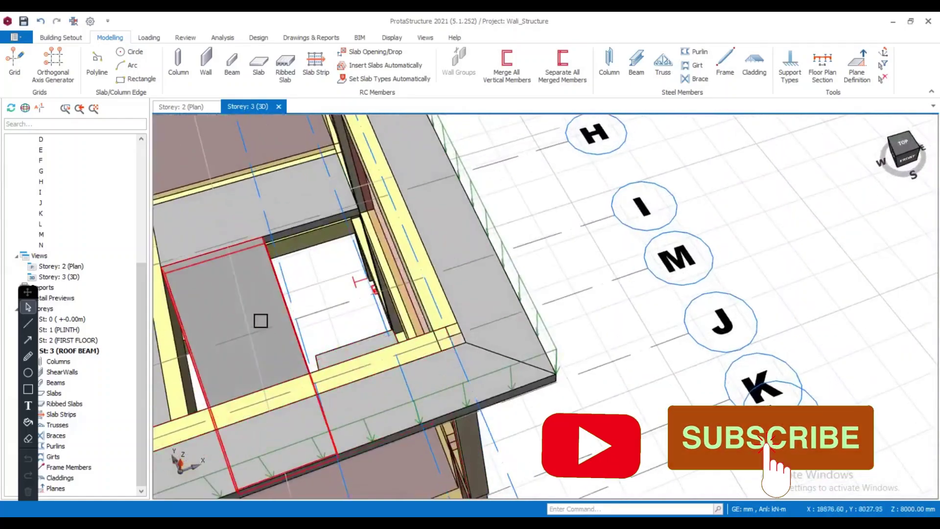
mouse_move(325, 280)
middle_mouse_down()
mouse_move(346, 290)
mouse_move(241, 305)
middle_mouse_up()
mouse_move(500, 315)
middle_mouse_down()
mouse_move(544, 305)
mouse_move(567, 353)
mouse_move(532, 316)
middle_mouse_up()
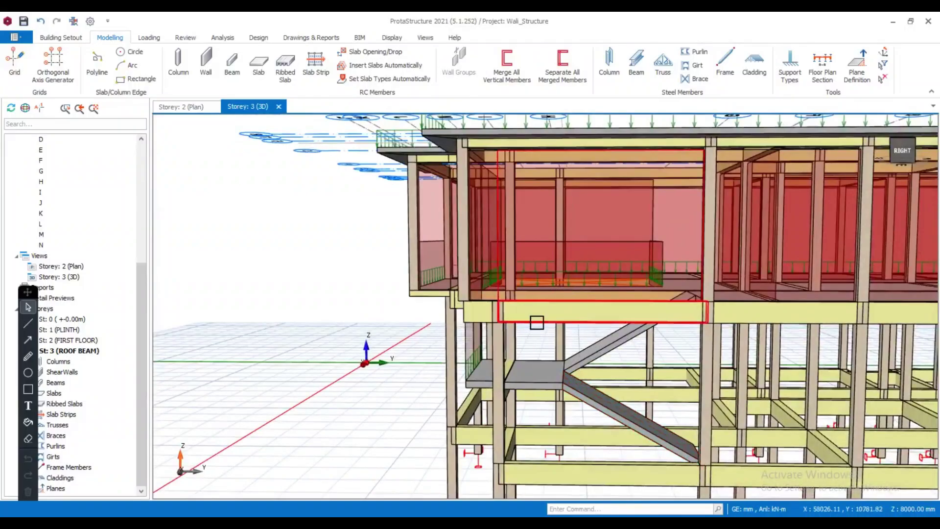
middle_click_drag(714, 404, 632, 424)
scroll(561, 376, "down", 3)
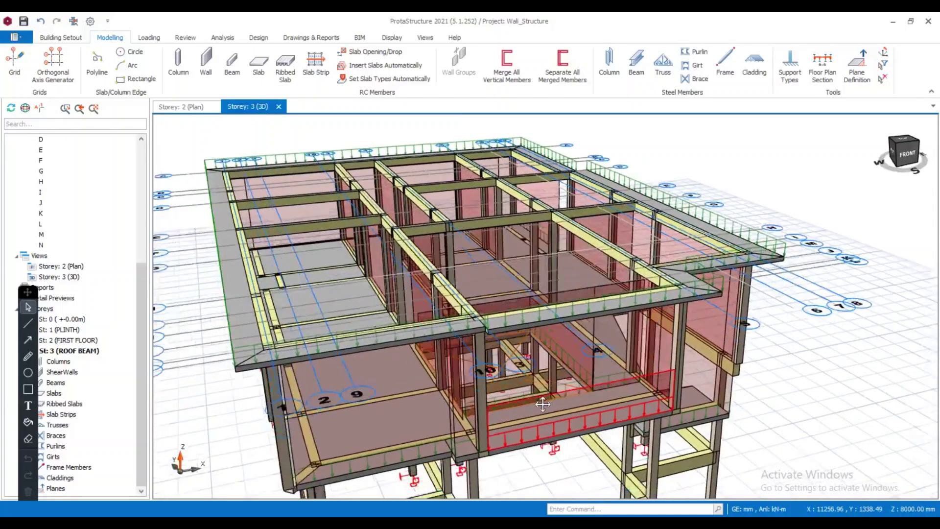
scroll(542, 364, "up", 3)
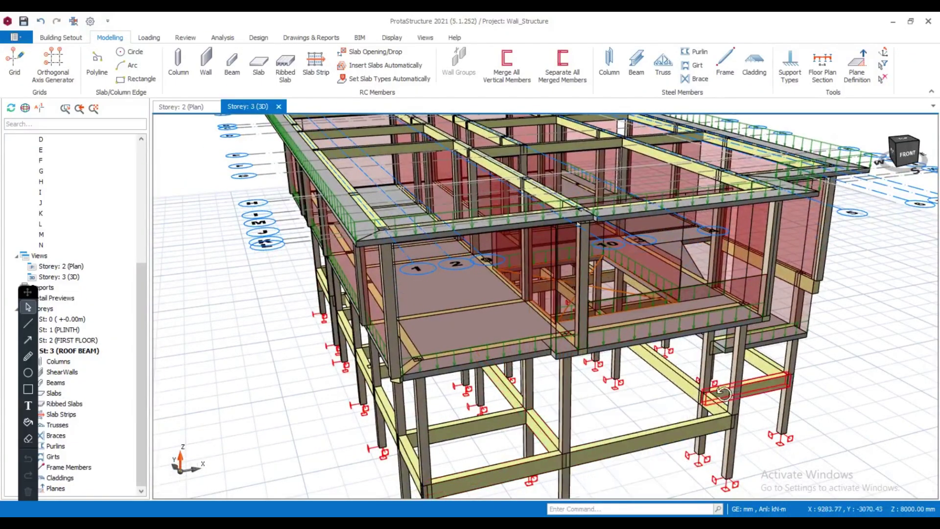
scroll(636, 431, "up", 3)
middle_click_drag(686, 431, 598, 384)
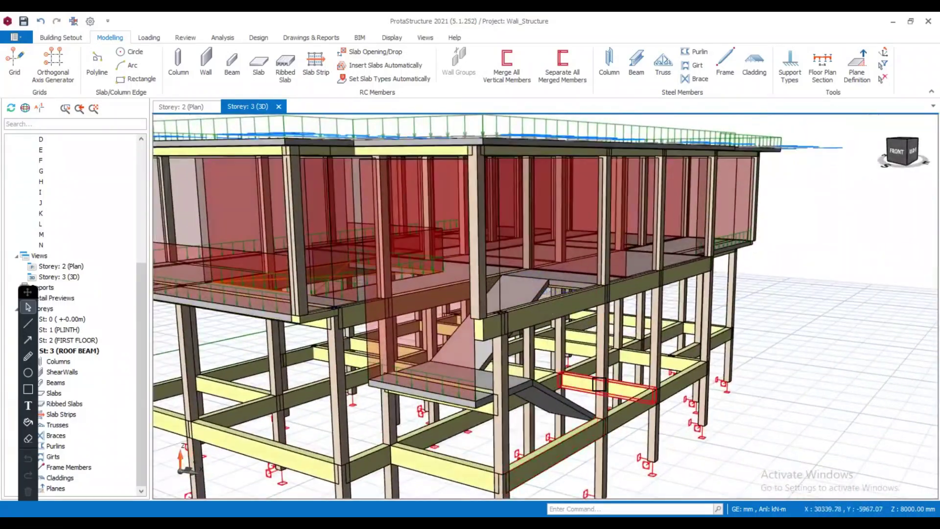
mouse_move(595, 385)
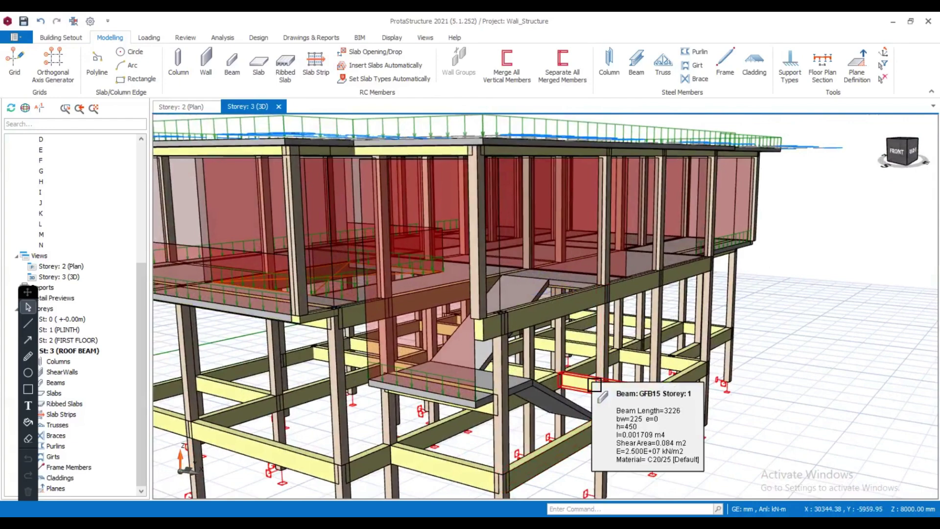